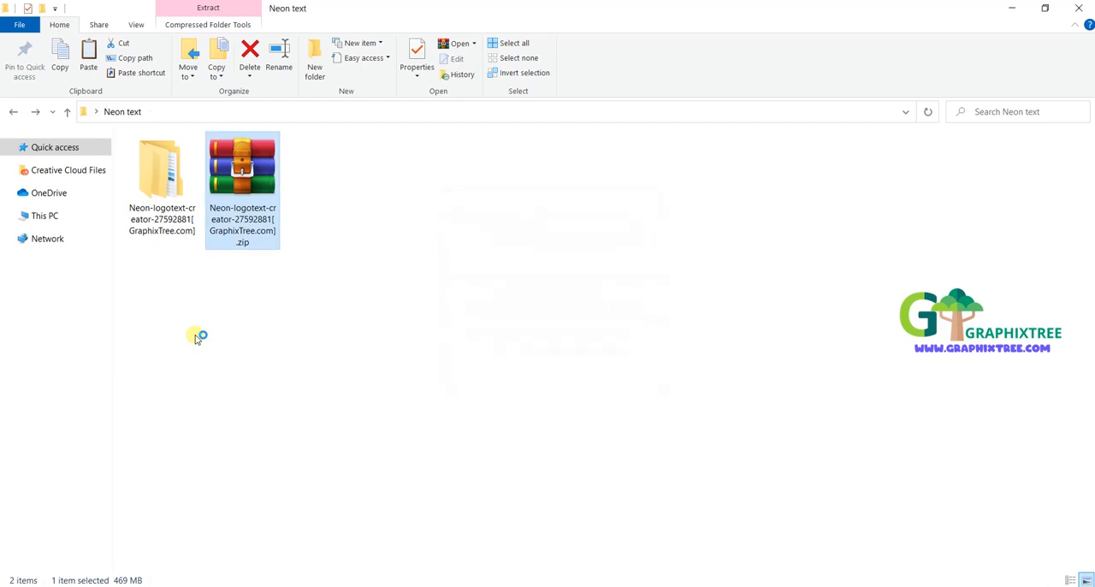
Step: Open the JPEG Examples folder inside the extracted Neon-logotext-creator folder
double_click(167, 224)
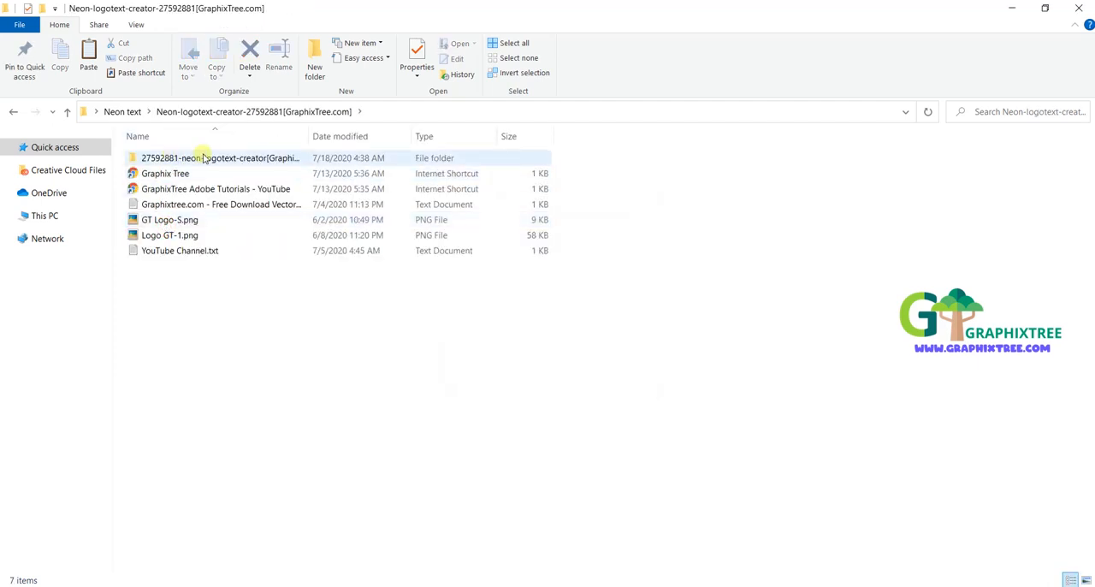
double_click(203, 159)
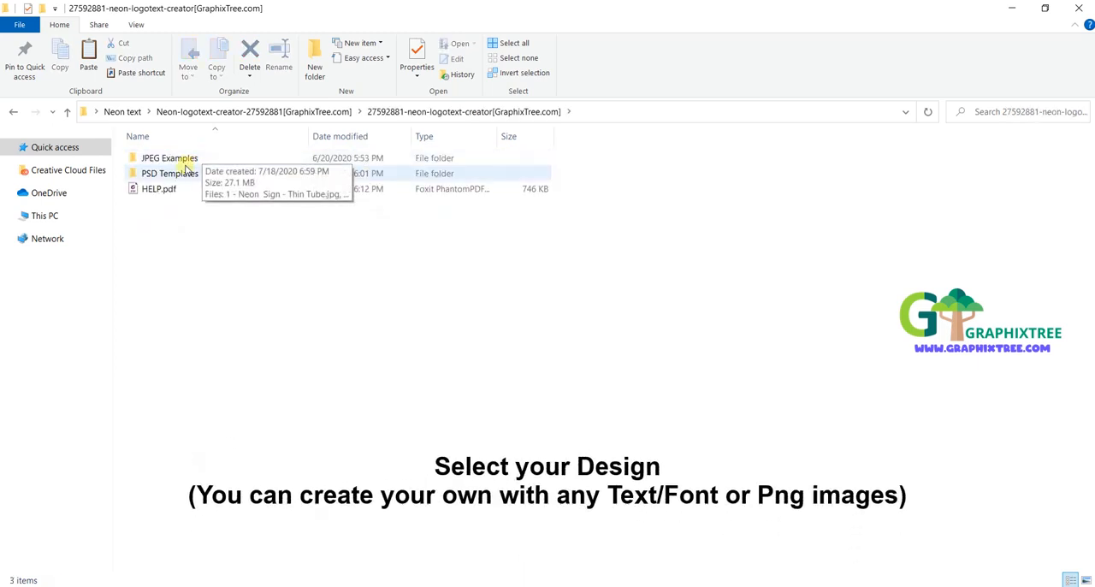
double_click(181, 160)
Step: Browse the neon sign example images from 1 - Neon Sign - Thin Tube.jpg through 9 - Neon Sign.jpg and close the viewer
left_click(175, 211)
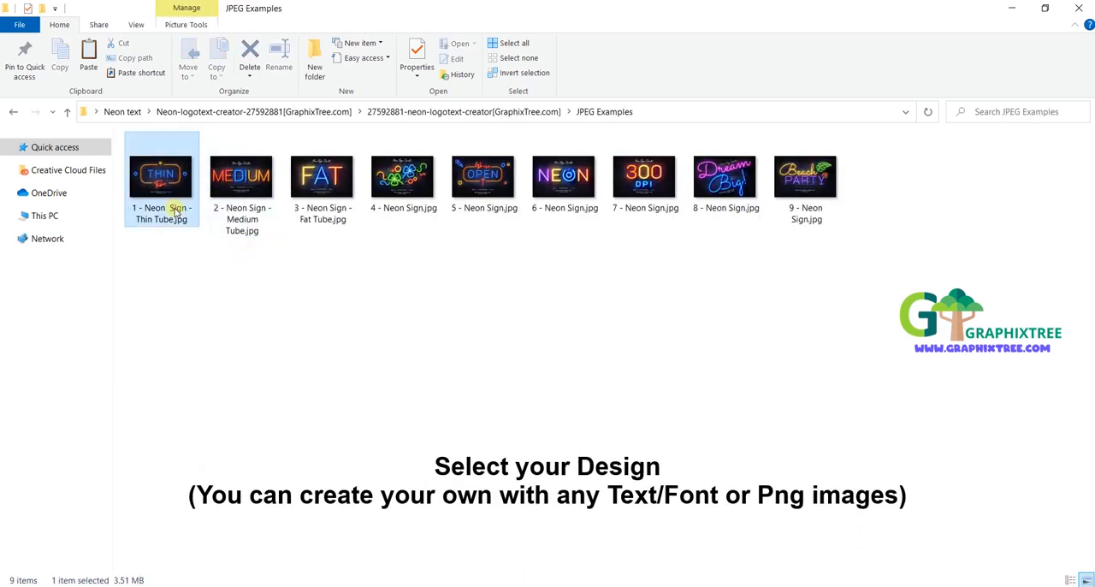
double_click(176, 211)
key("Right")
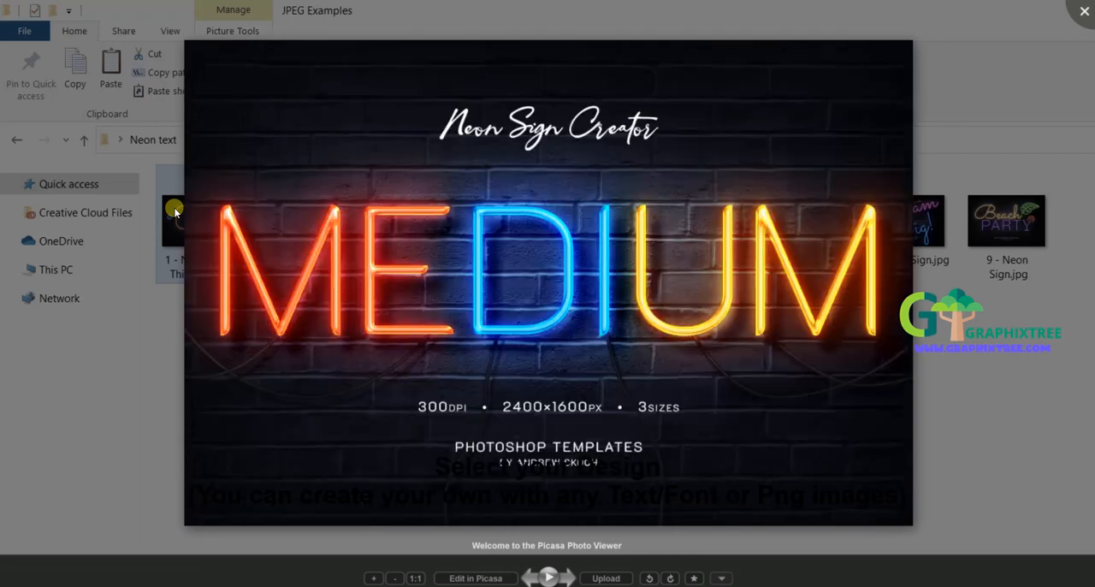
key("Right")
key("Left")
key("Right")
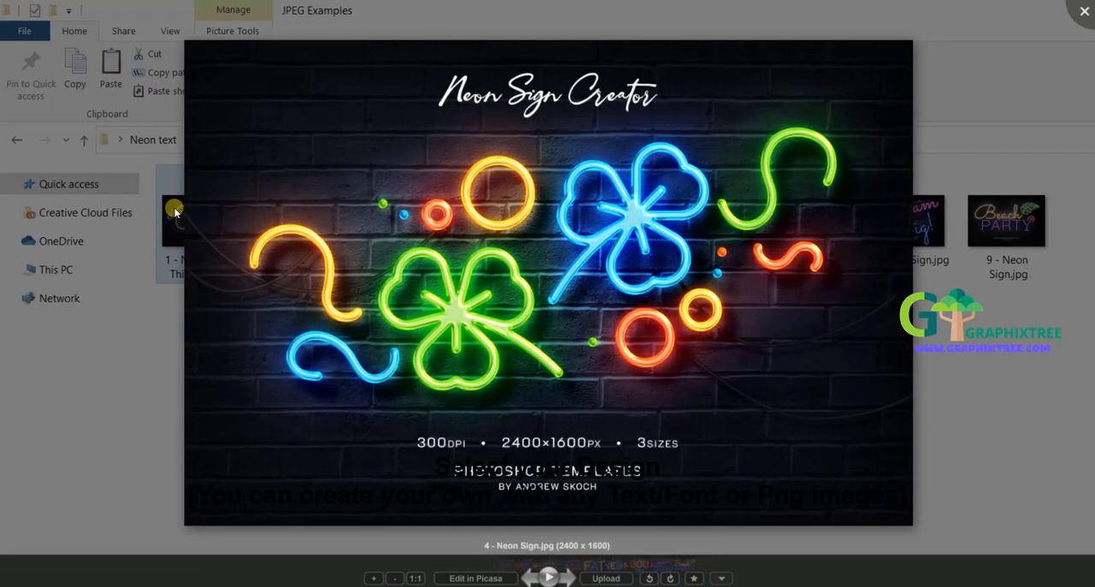
key("Right")
key("Right")
key("Right")
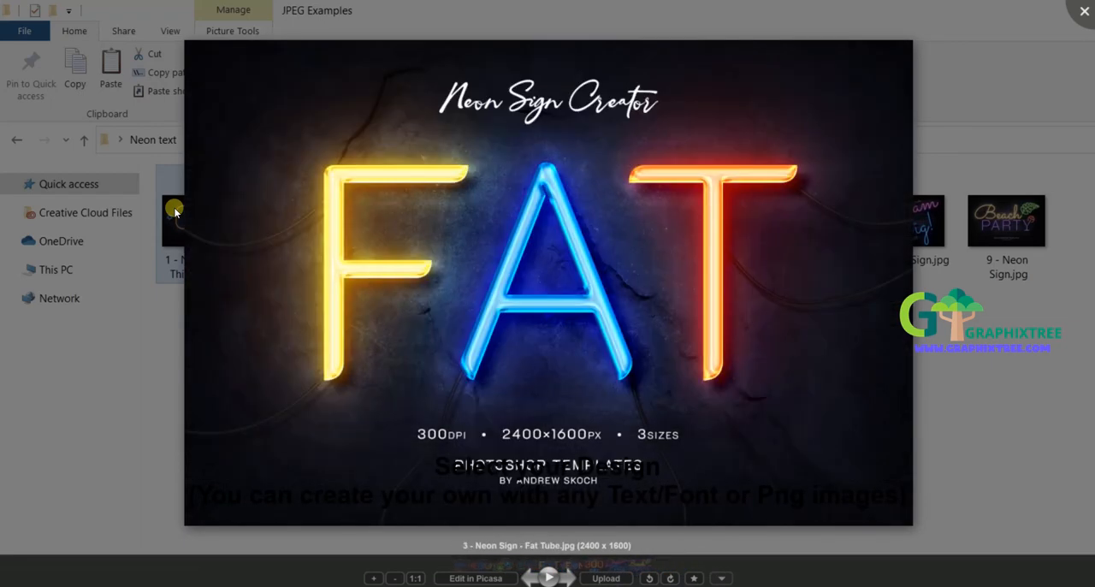
key("Right")
key("Right")
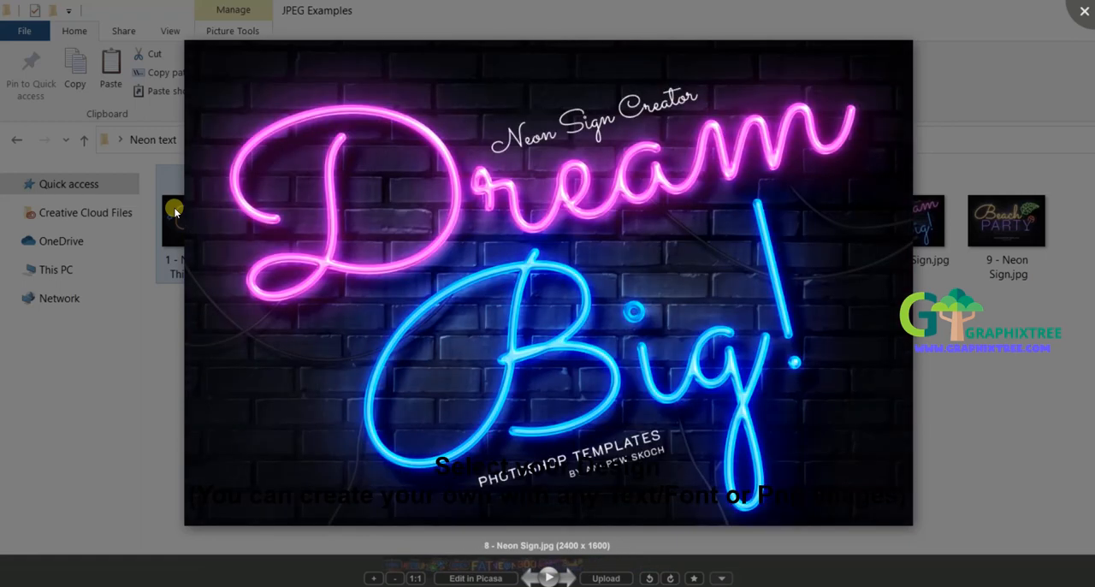
key("Right")
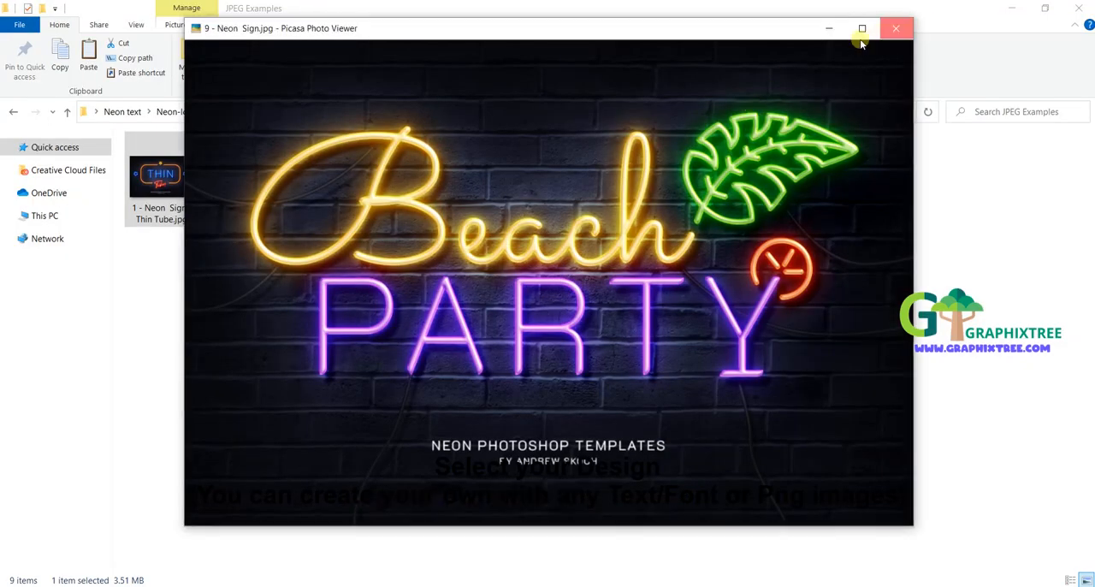
left_click(886, 30)
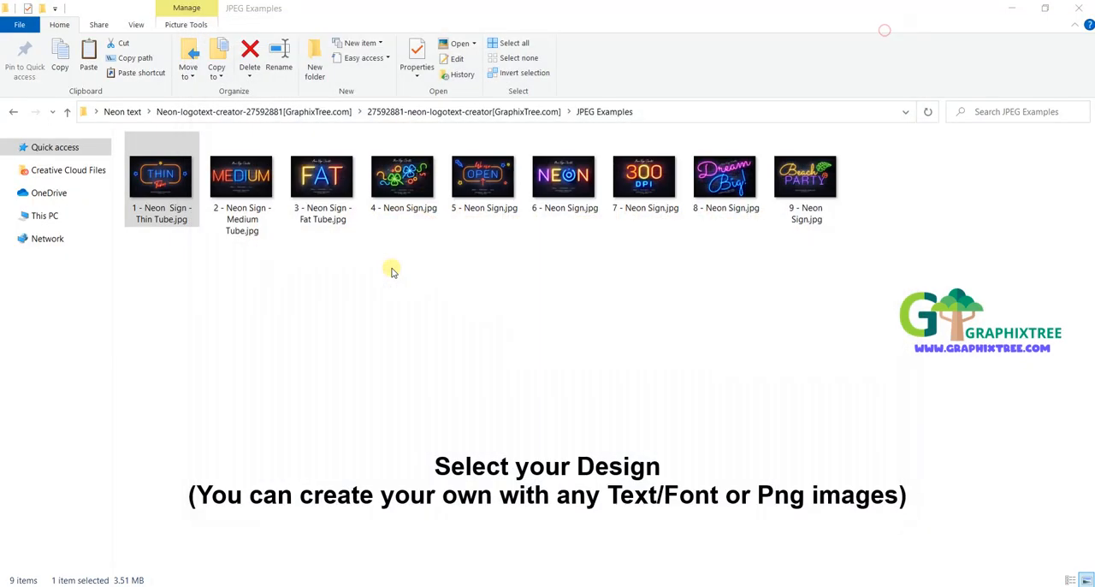
Step: Return to the parent folder and consult the free fonts for mockups list in HELP.pdf, closing the document when done
left_click(391, 272)
key("alt+Up")
left_click(178, 194)
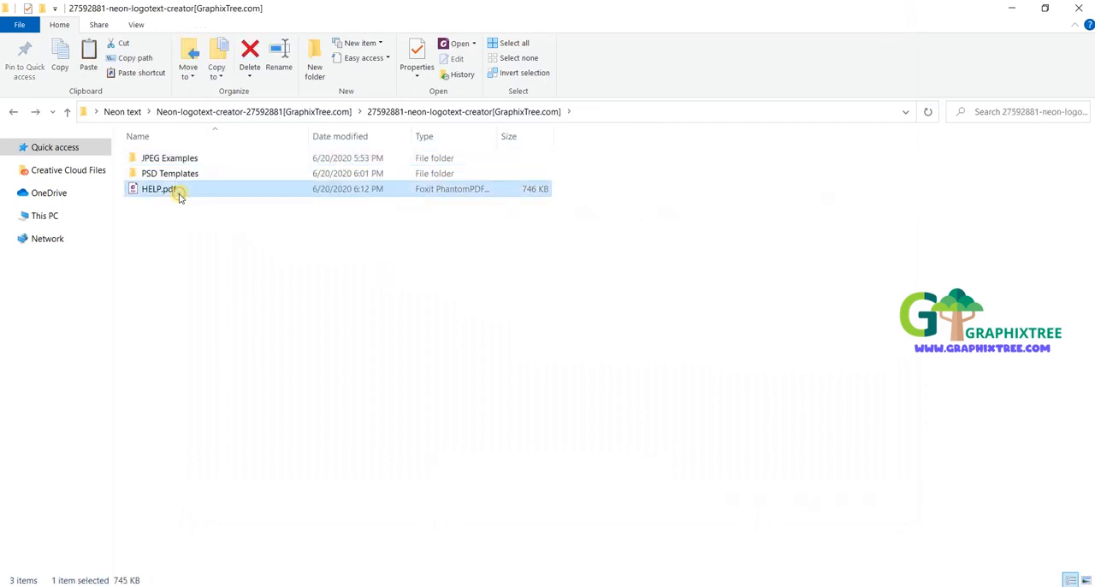
double_click(178, 193)
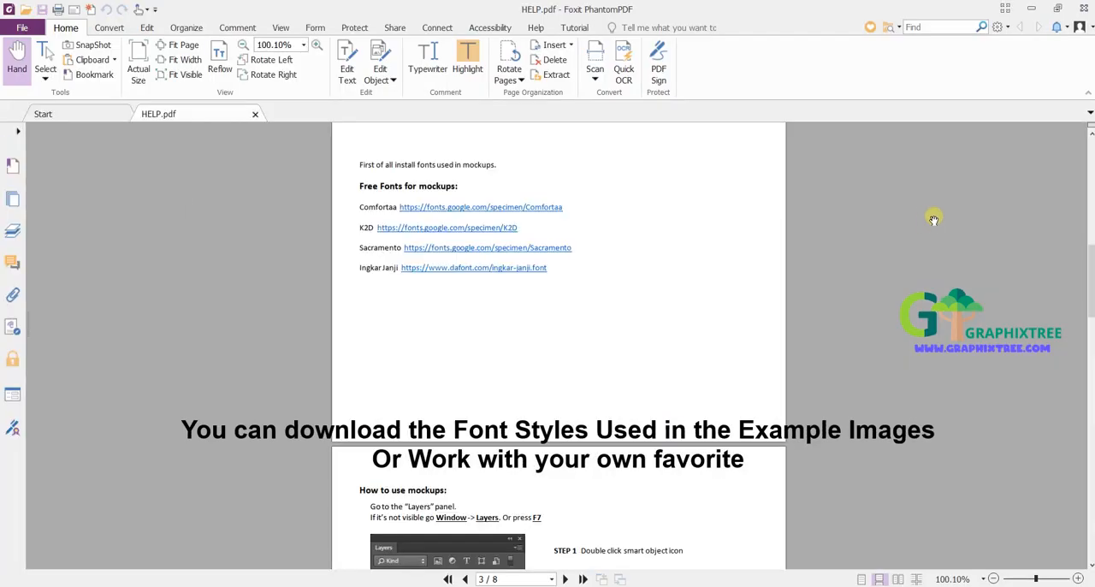
scroll(1091, 274, "up", 1)
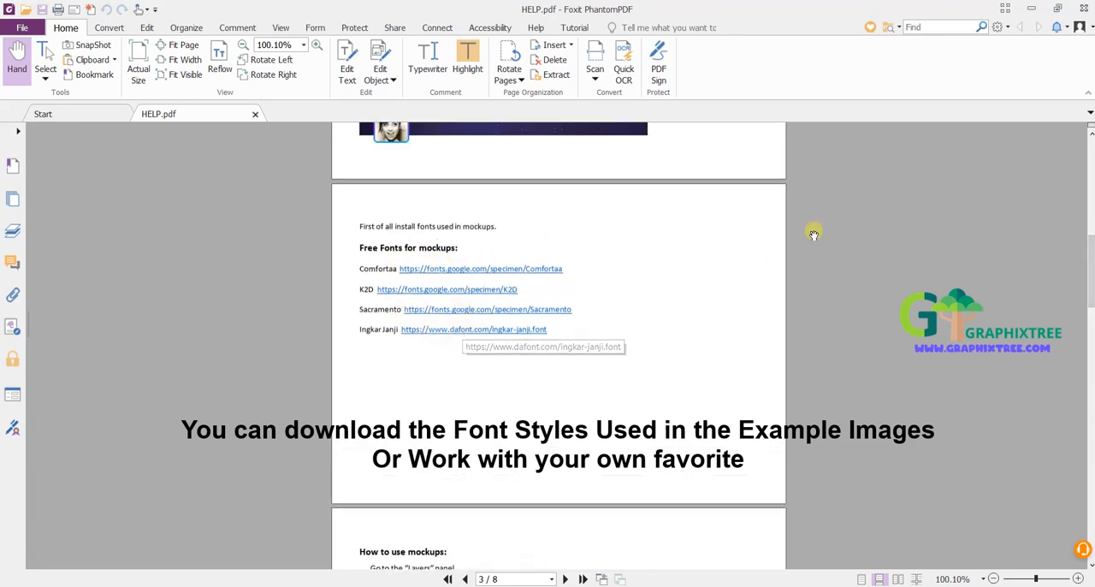
left_click(1082, 9)
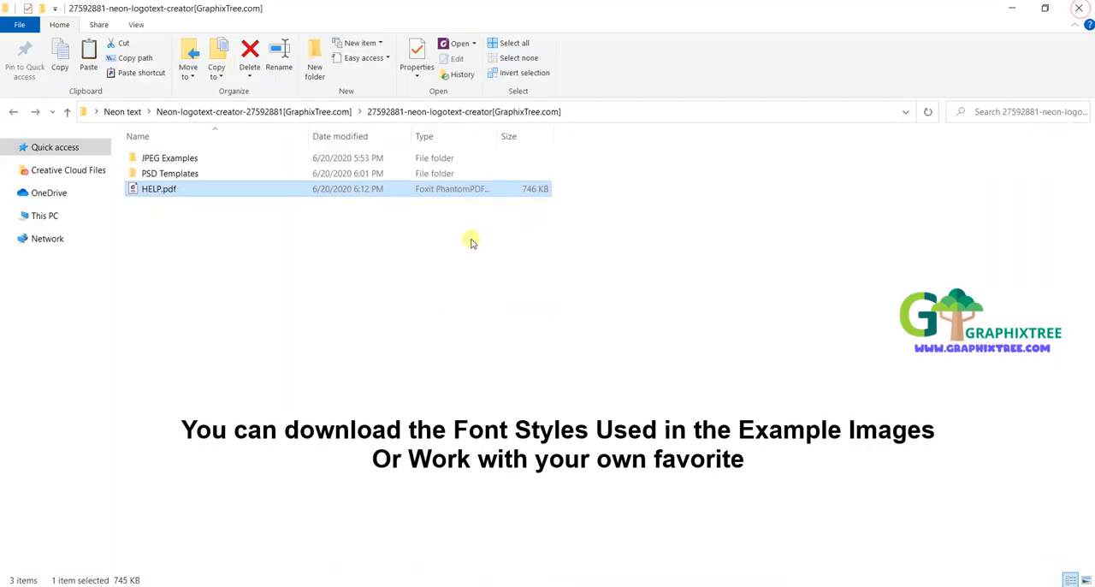
Step: Open 1 - Neon Sign - Thin Tube.psd in Photoshop and its Double Click to EDIT NEON smart object, dismissing both missing-font dialogs
left_click(180, 177)
double_click(181, 178)
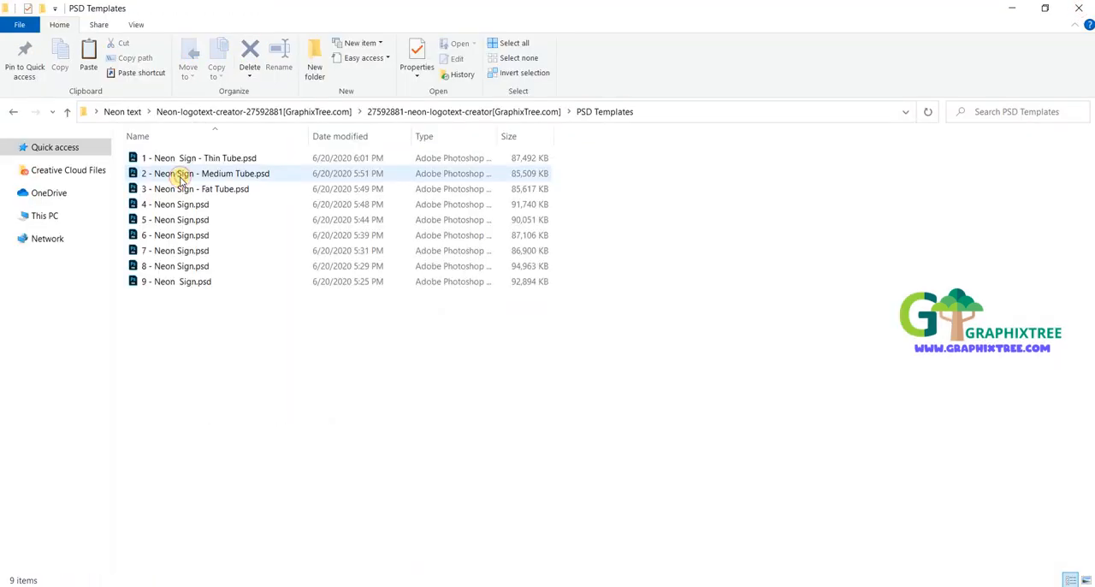
double_click(238, 160)
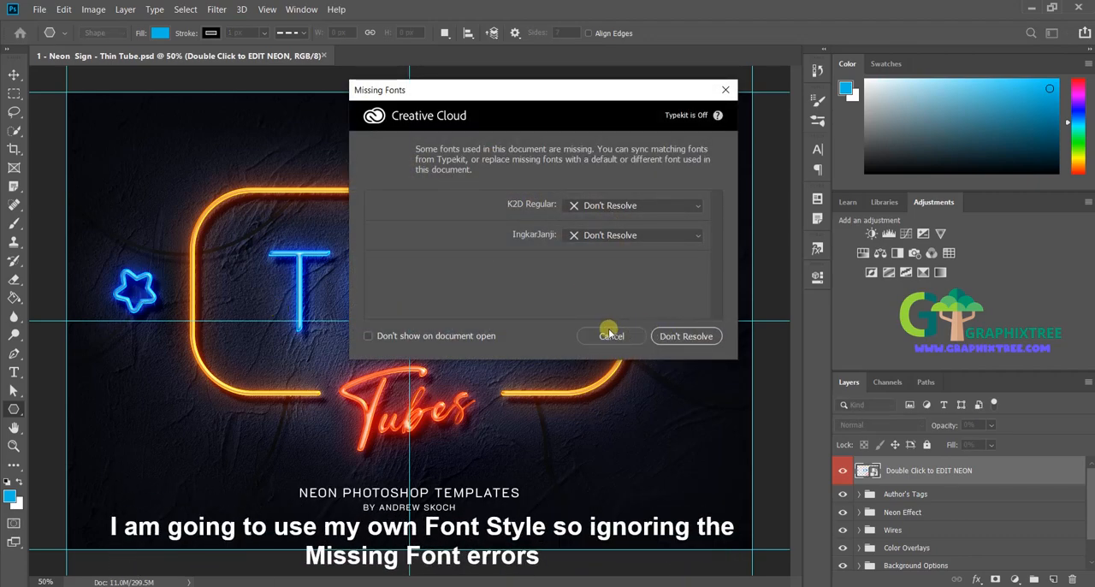
left_click(603, 334)
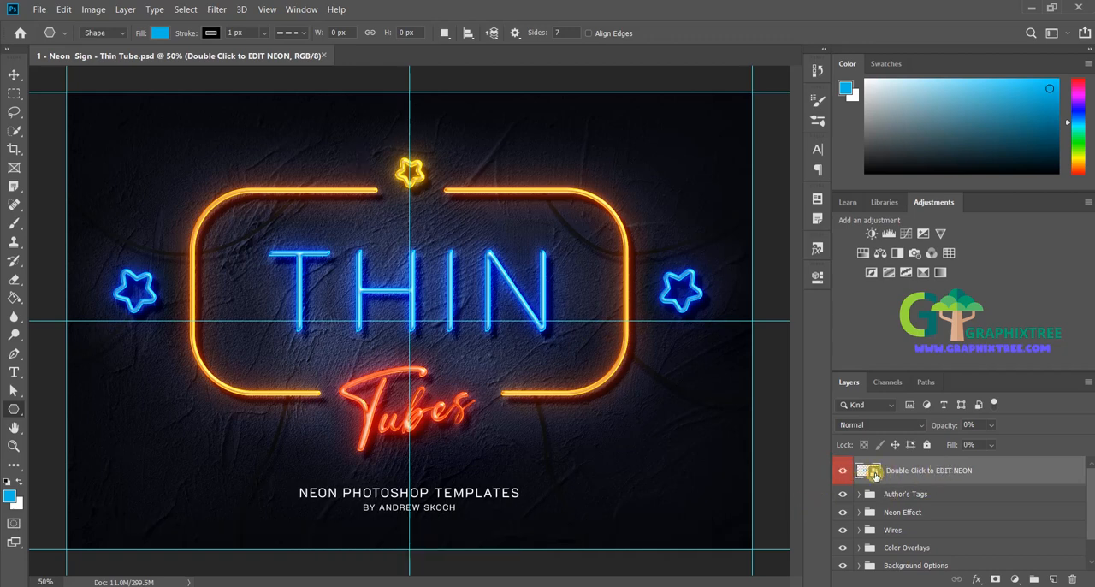
double_click(873, 473)
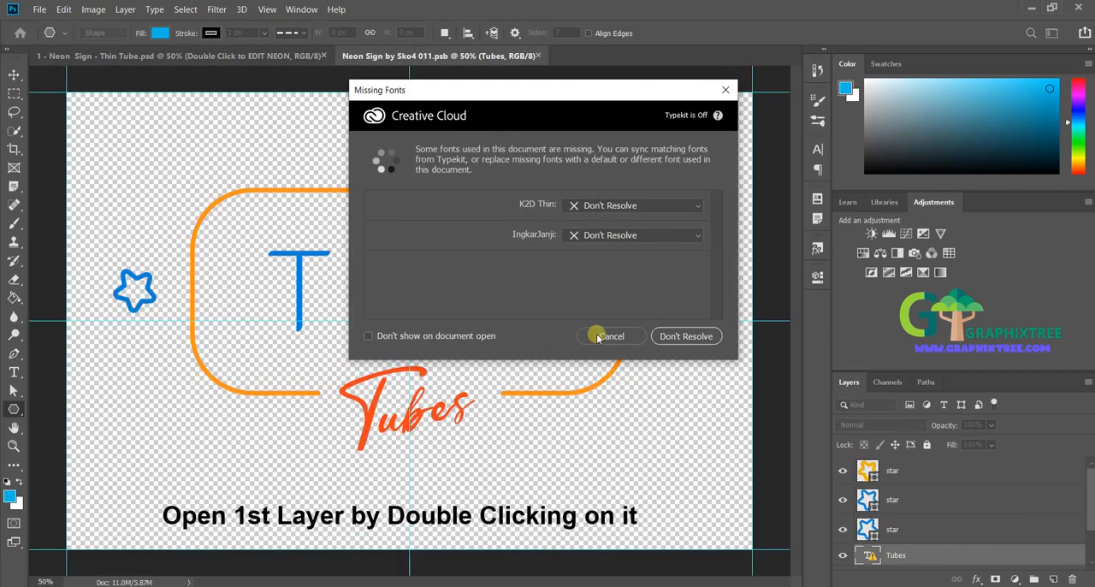
left_click(609, 336)
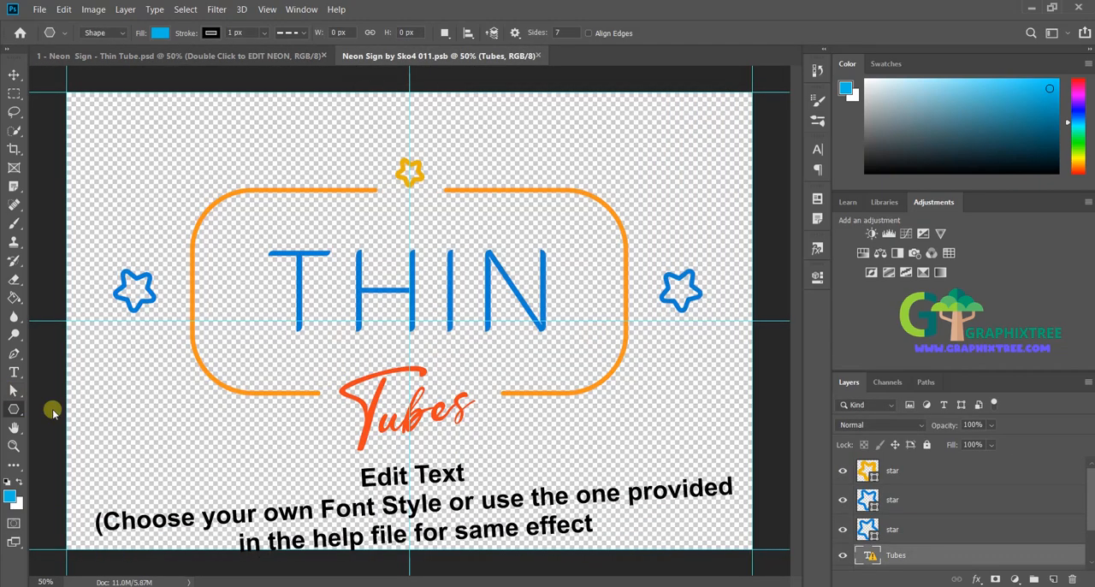
Step: Replace the blue THIN text with GRAPHIX, accepting Myriad Pro as the substitute for the missing font
left_click(11, 390)
left_click(13, 375)
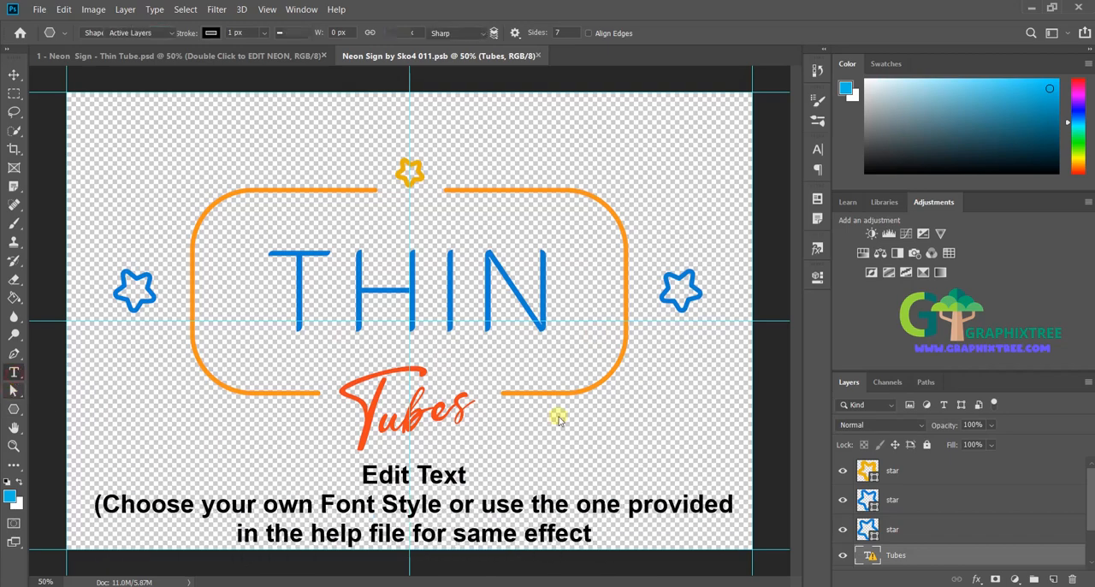
left_click(364, 293)
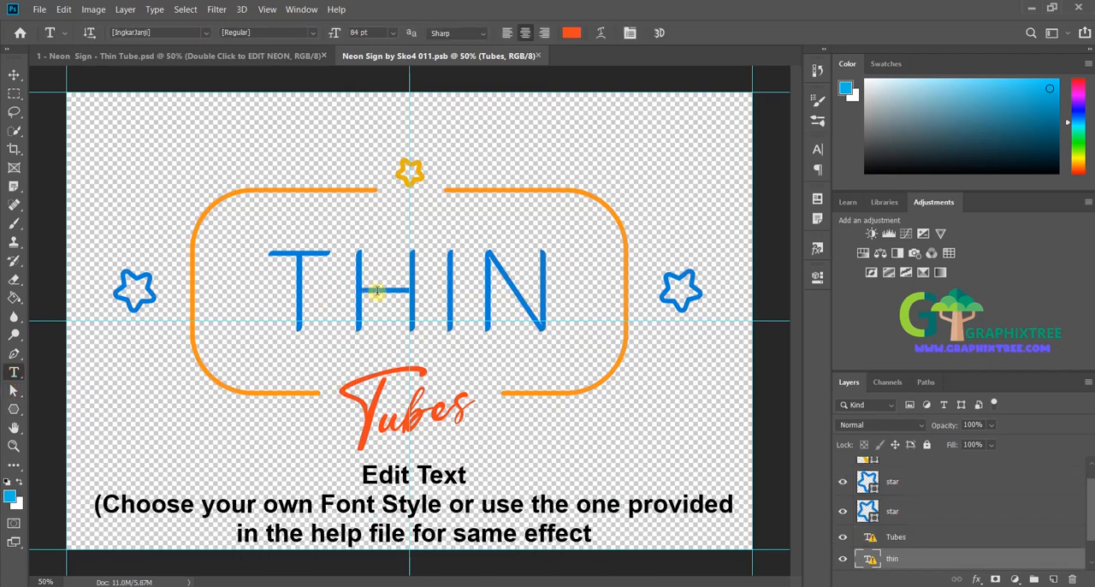
left_click(531, 269)
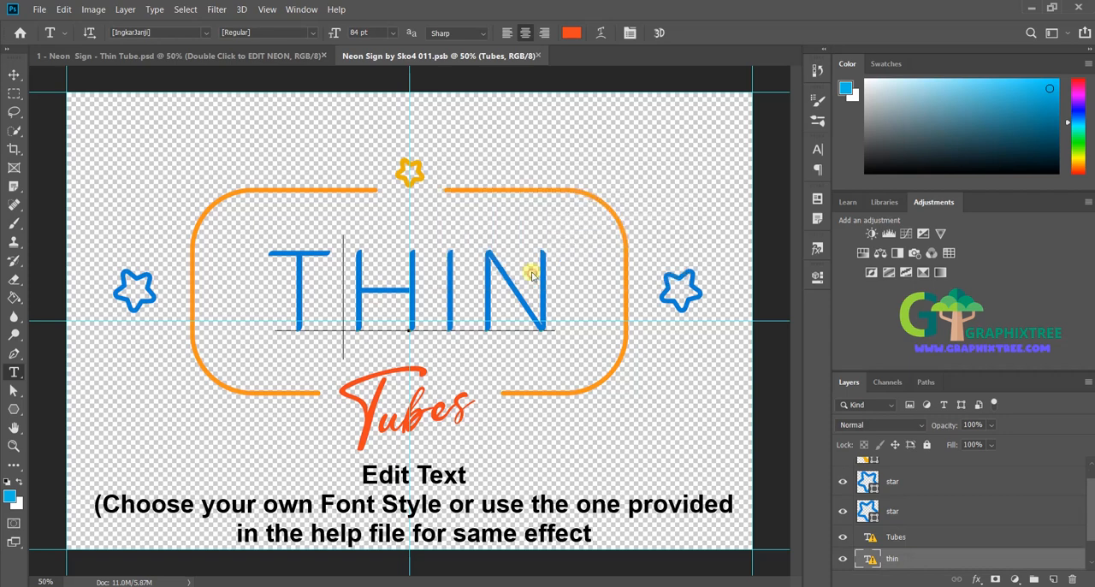
key("ctrl+a")
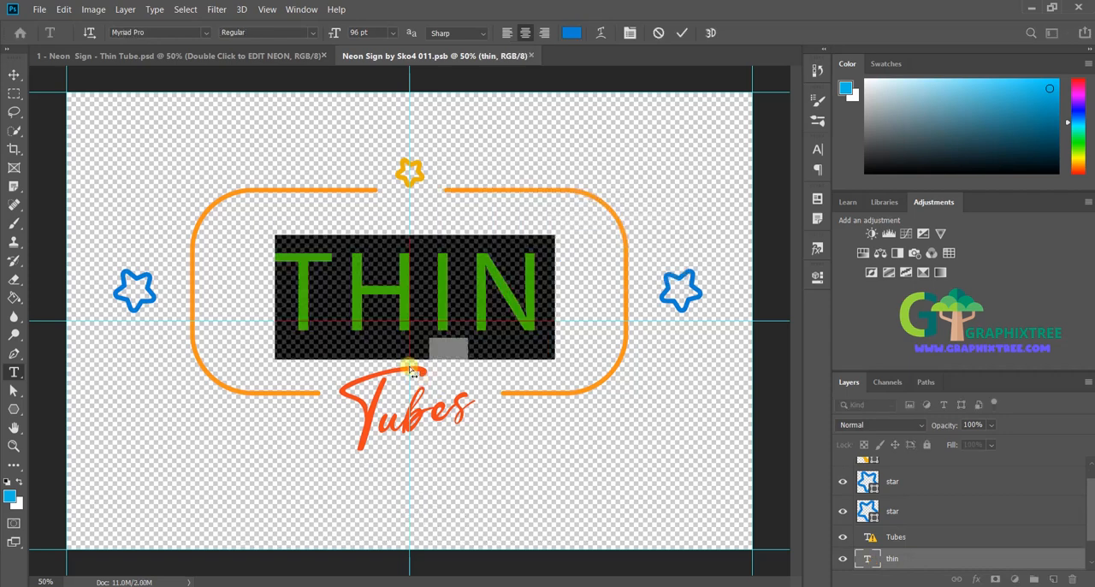
type("GRAPHIX")
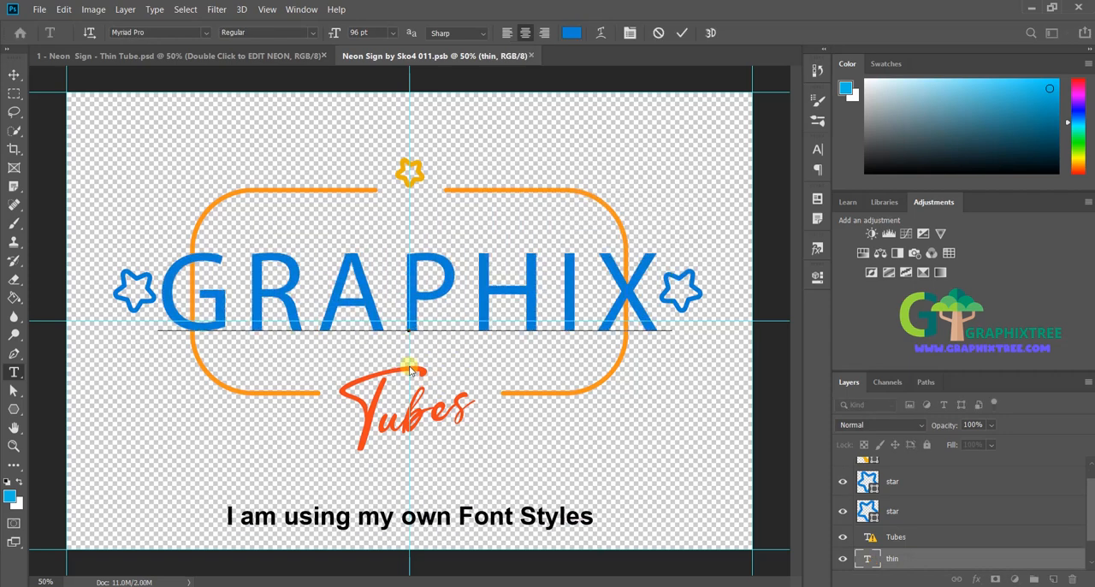
Step: Reduce the whole GRAPHIX text to 79 pt so it fits inside the orange frame
key("ctrl+a")
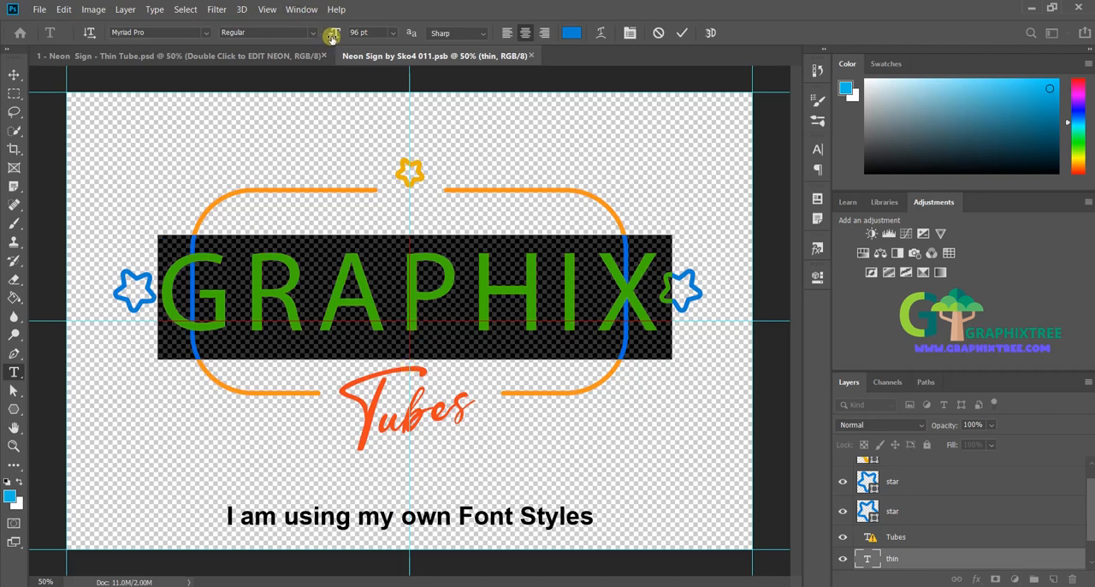
left_click_drag(332, 33, 319, 36)
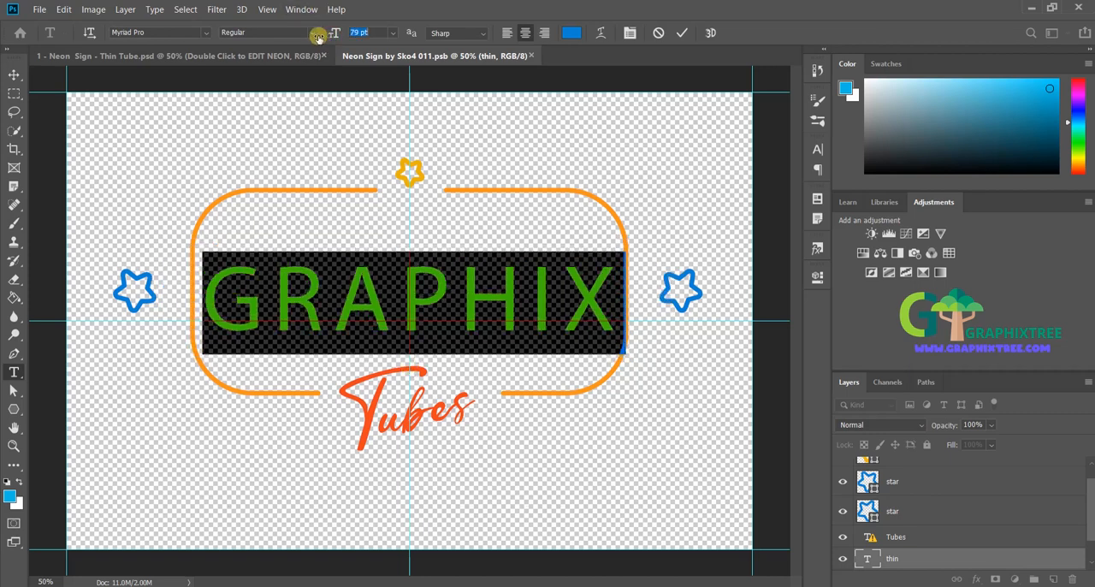
left_click(420, 318)
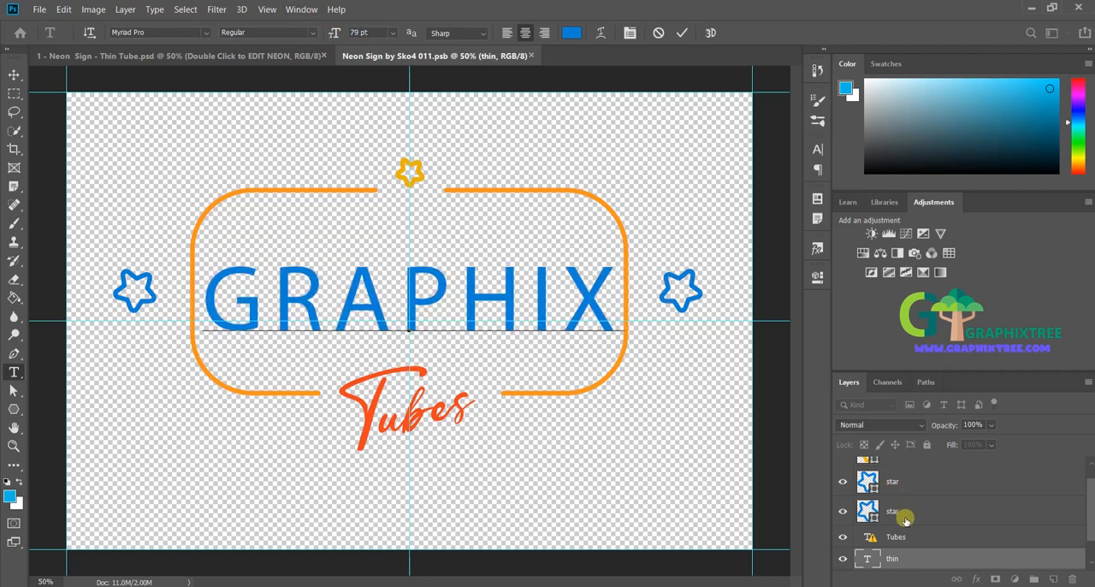
Step: Replace the slanted Tubes text with TREE, accepting Myriad Pro as the substitute font
left_click(915, 539)
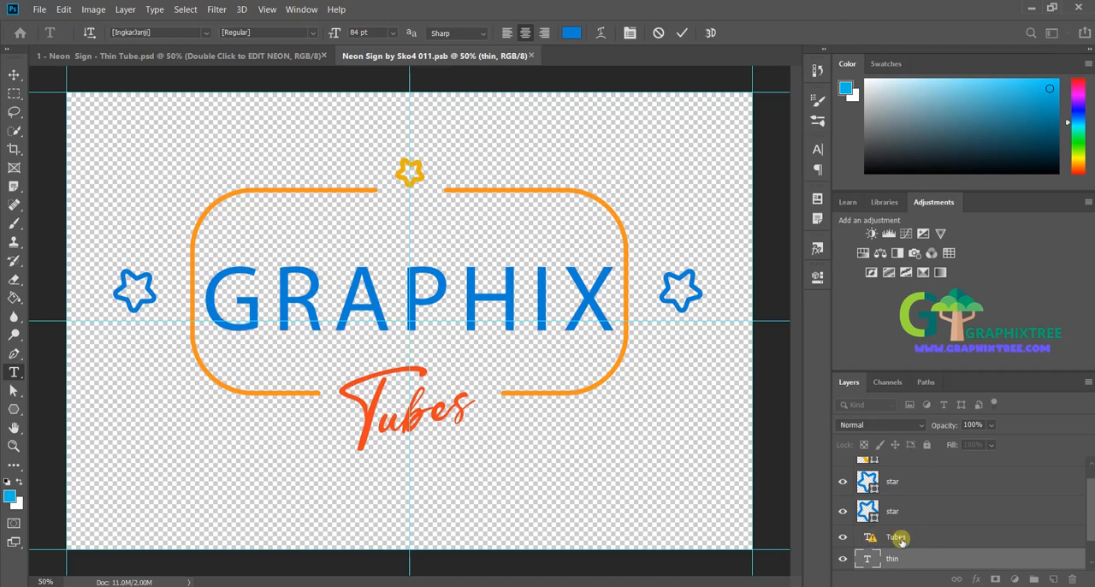
left_click(410, 409)
left_click(539, 269)
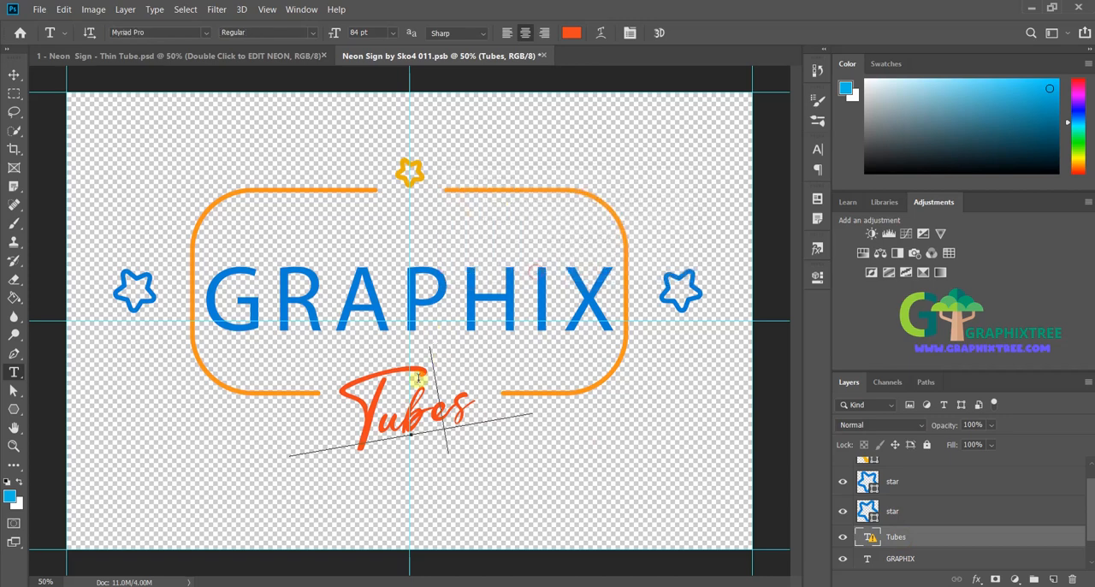
double_click(400, 387)
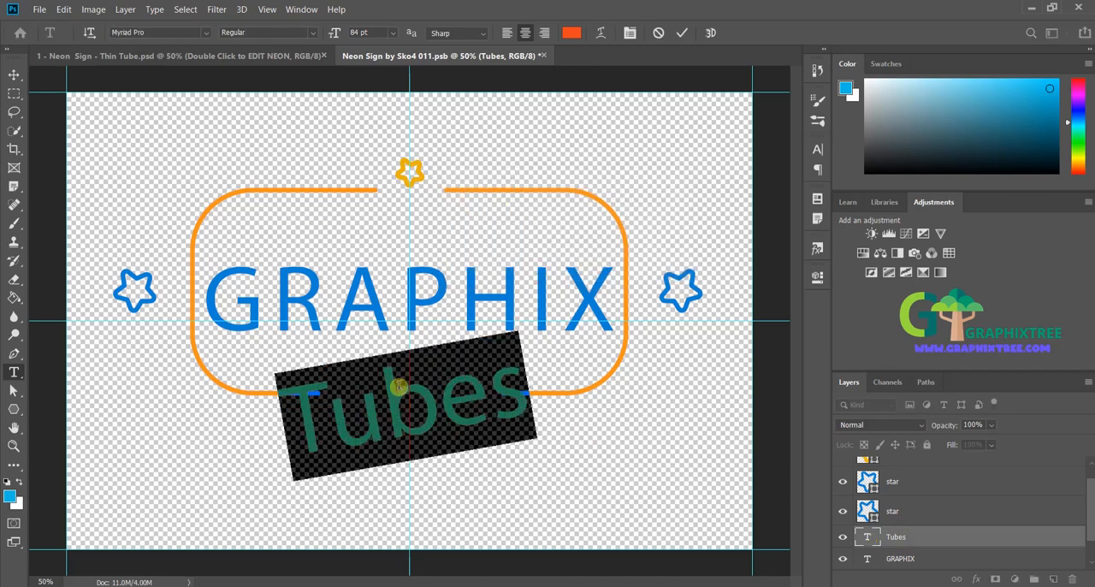
type("TREE")
Step: Reduce the whole TREE text to 66 pt so it fits the gap in the frame
key("ctrl+a")
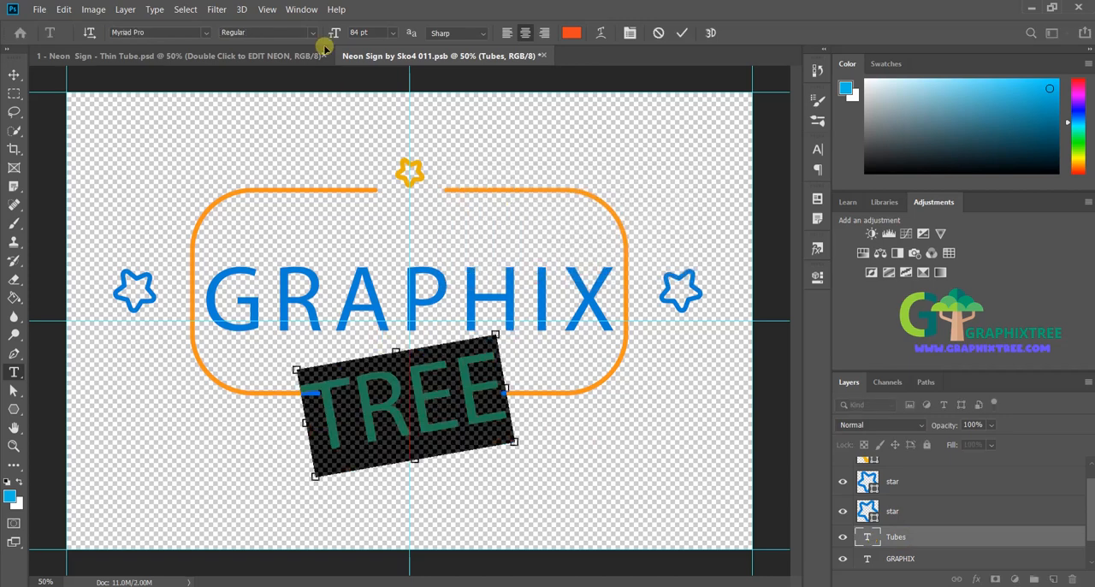
left_click_drag(347, 33, 323, 34)
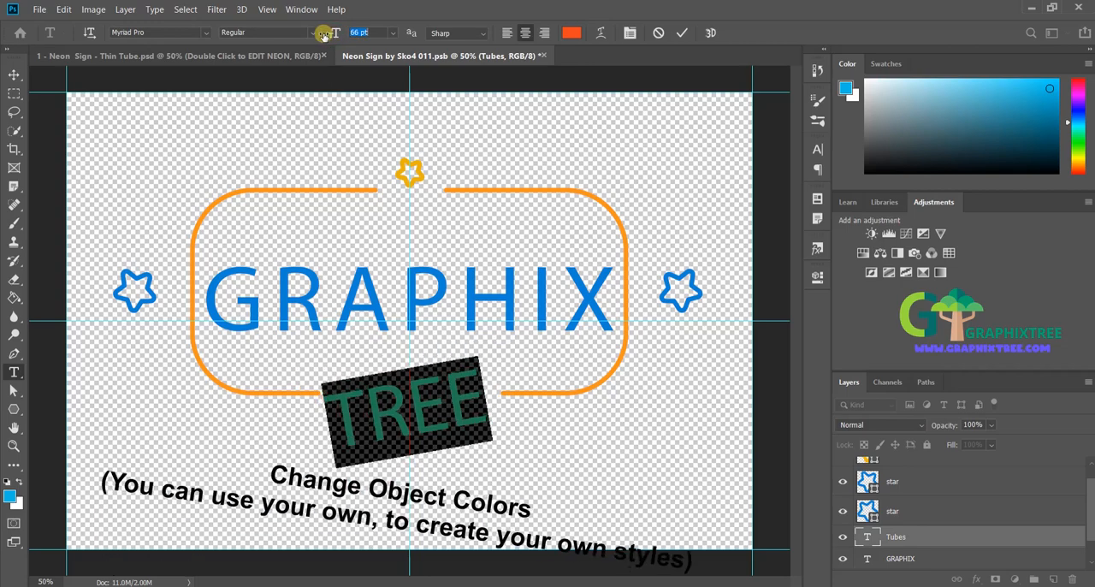
left_click(453, 389)
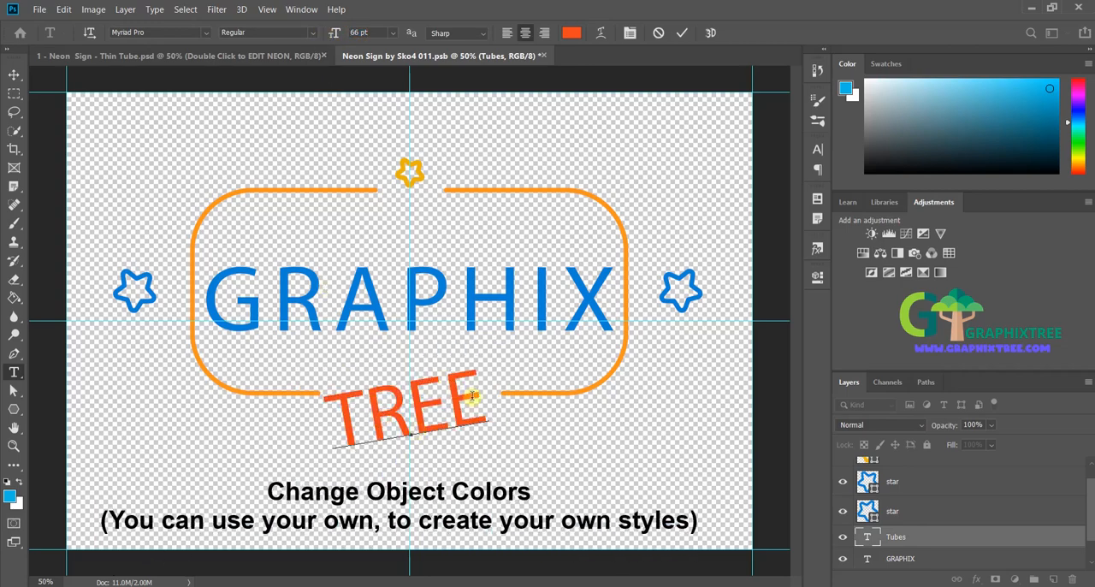
Step: Commit the TREE text and toggle the star layers' visibility off and on to identify which star each one holds
left_click(922, 511)
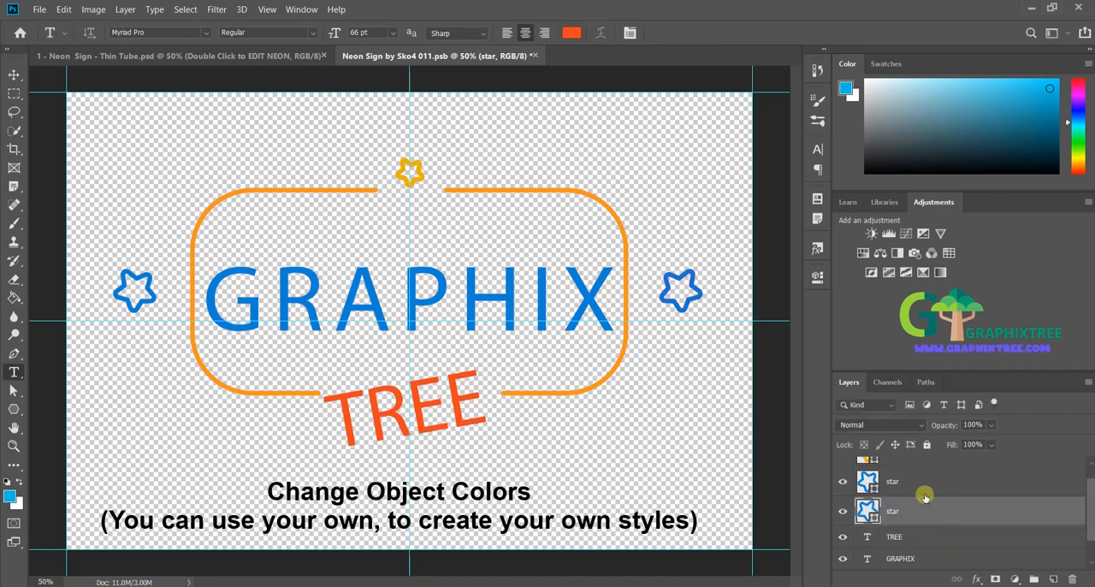
left_click(898, 483)
left_click(845, 483)
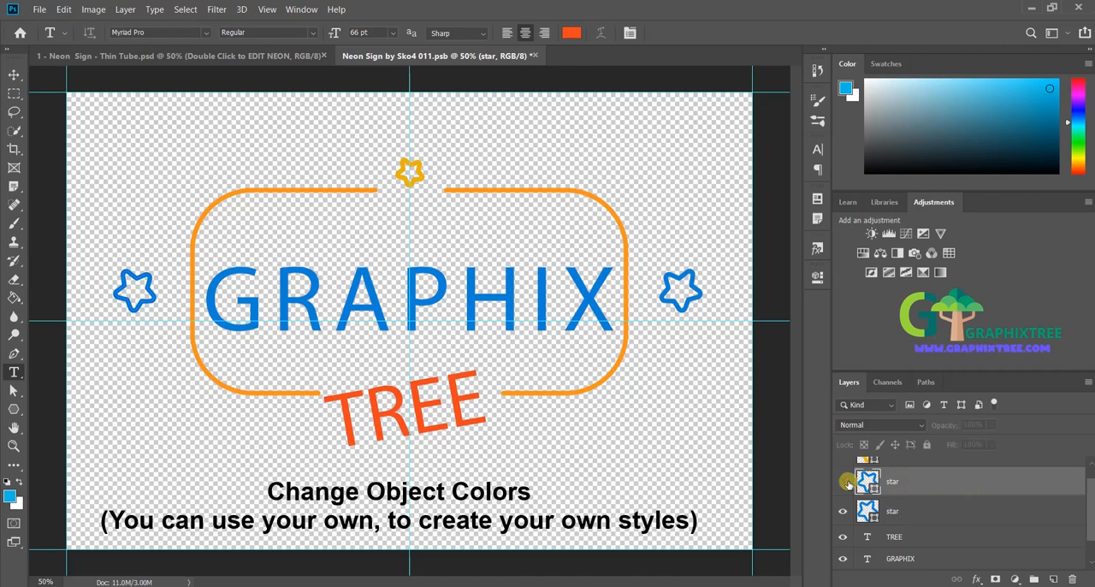
left_click(844, 483)
left_click(844, 512)
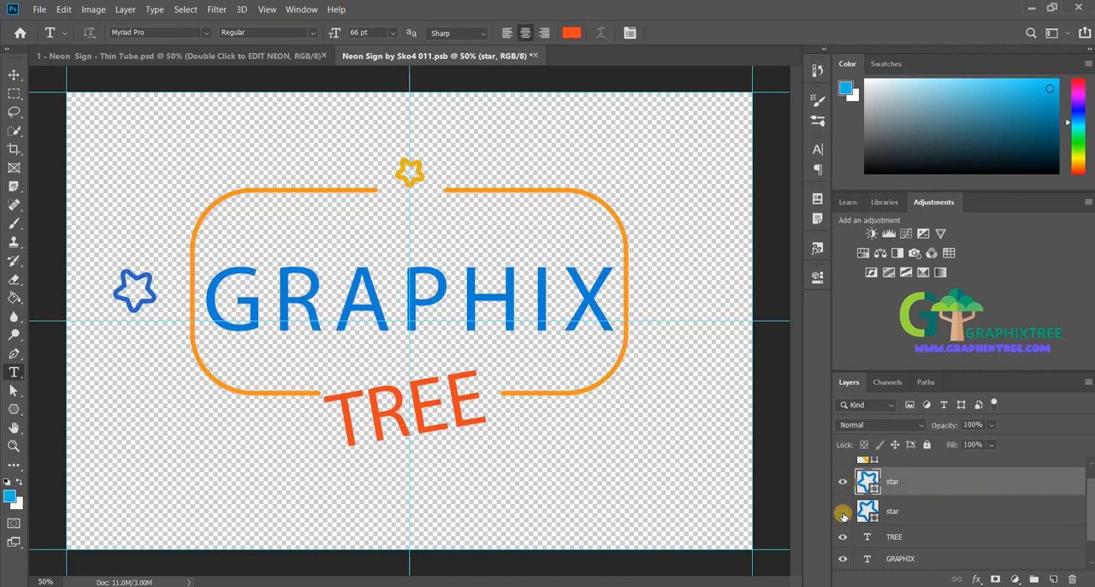
left_click(842, 511)
left_click_drag(1091, 524, 1089, 506)
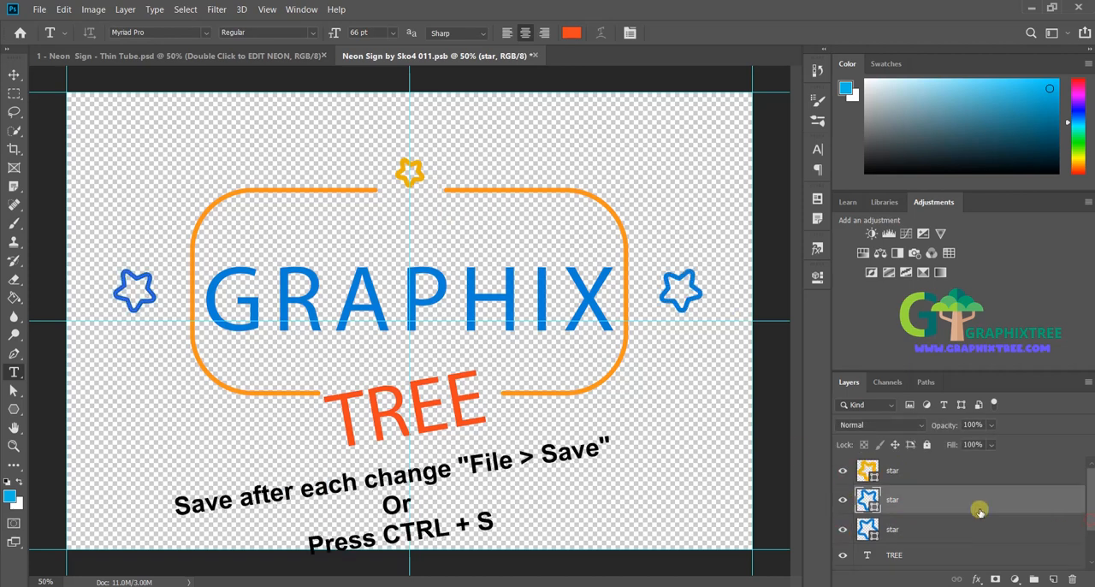
left_click(841, 470)
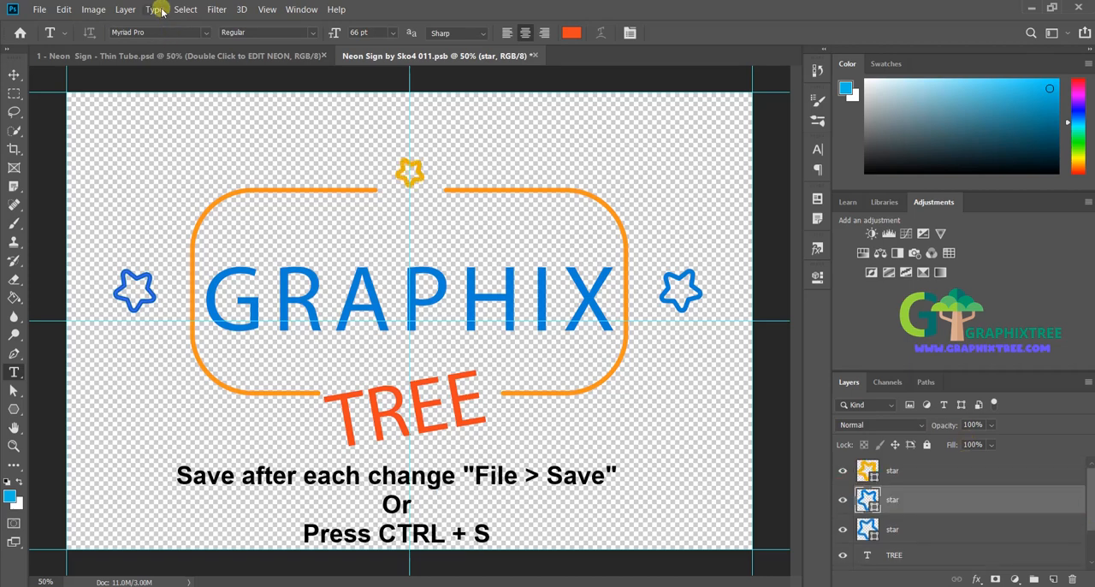
Step: Save the edited neon smart object and return to the main Thin Tube document
left_click(47, 11)
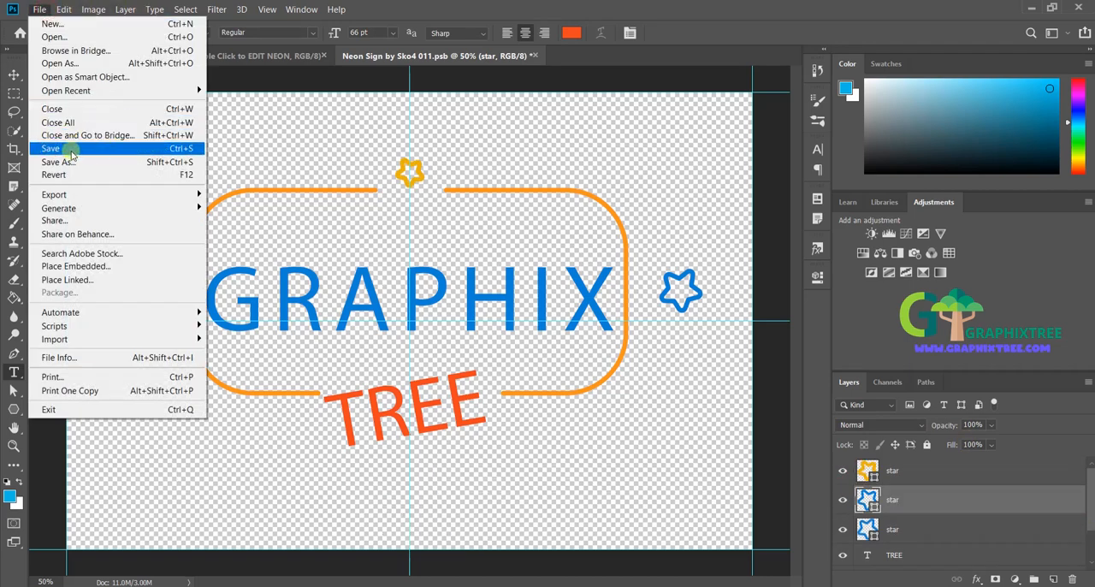
left_click(112, 150)
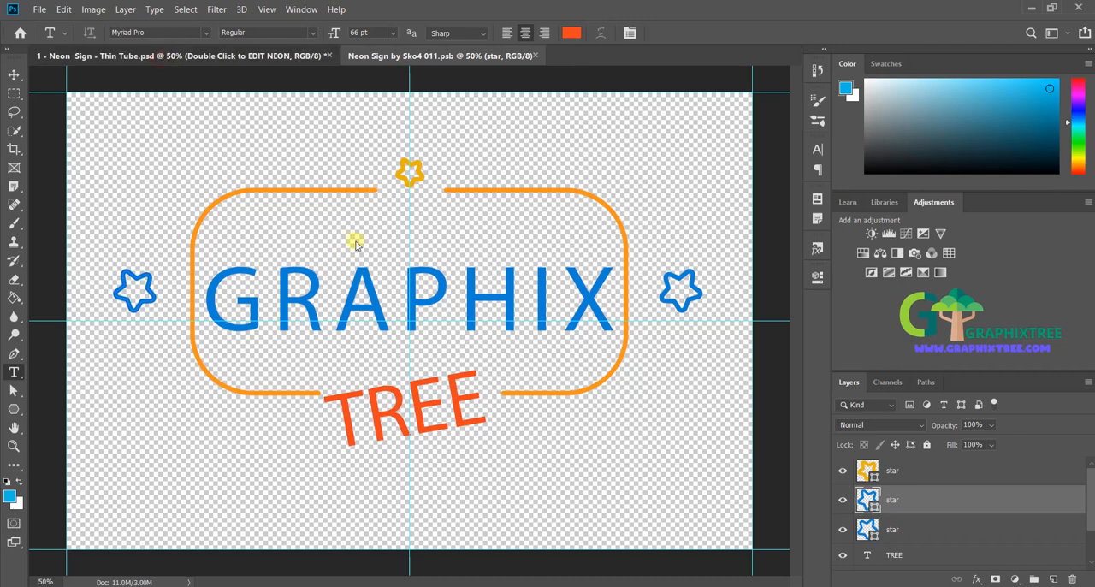
key("ctrl+Tab")
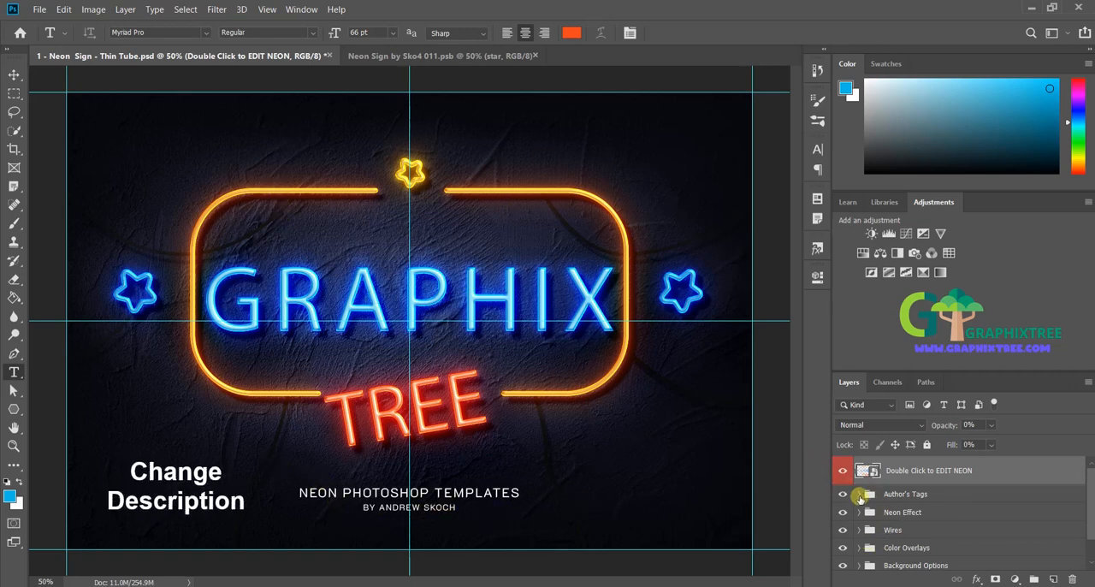
Step: Expand the Author's Tags group and examine its text layers, toggling the hidden Neon Sign Creator layer on and off
left_click(859, 494)
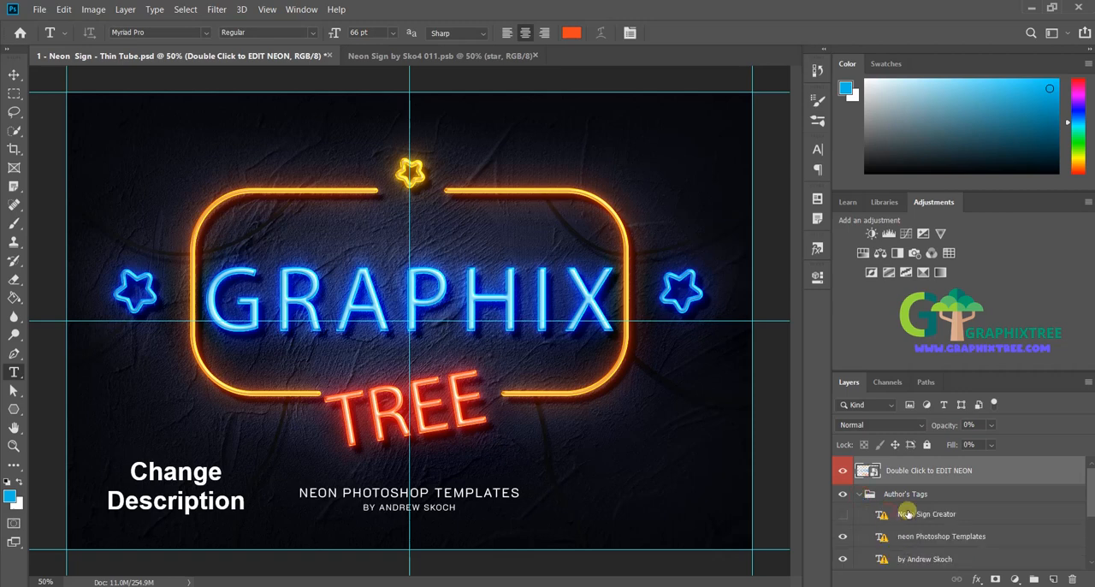
left_click(907, 516)
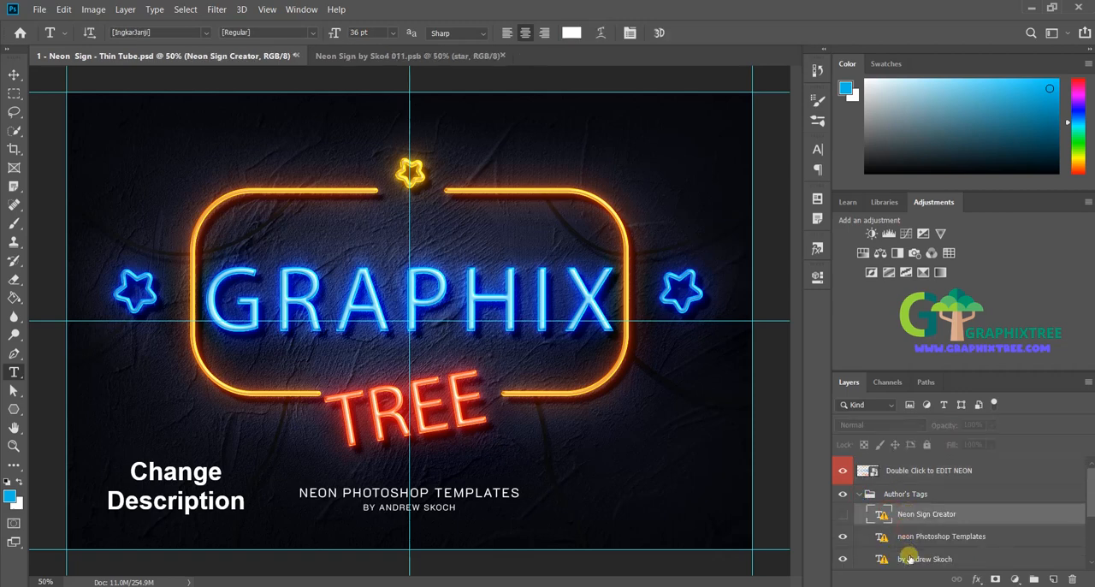
left_click(905, 539)
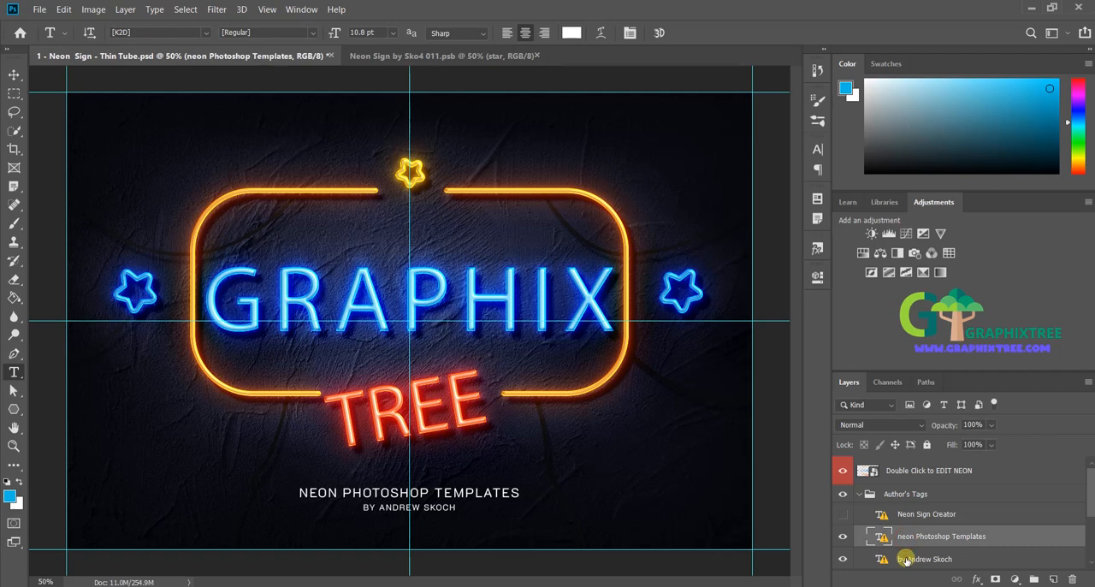
left_click(902, 557)
left_click(905, 516)
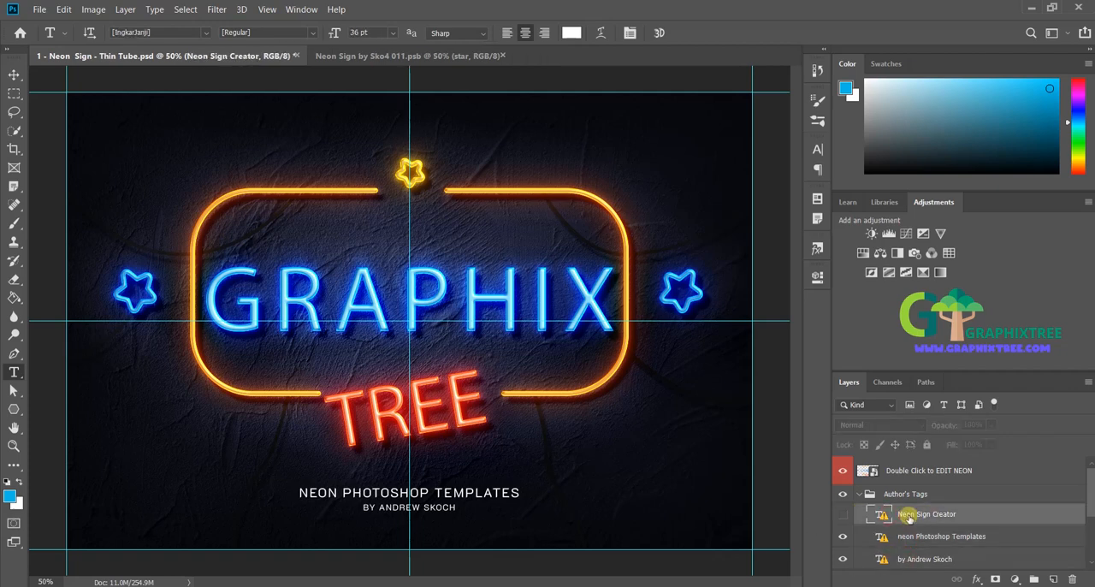
left_click(843, 517)
left_click(844, 517)
left_click(908, 540)
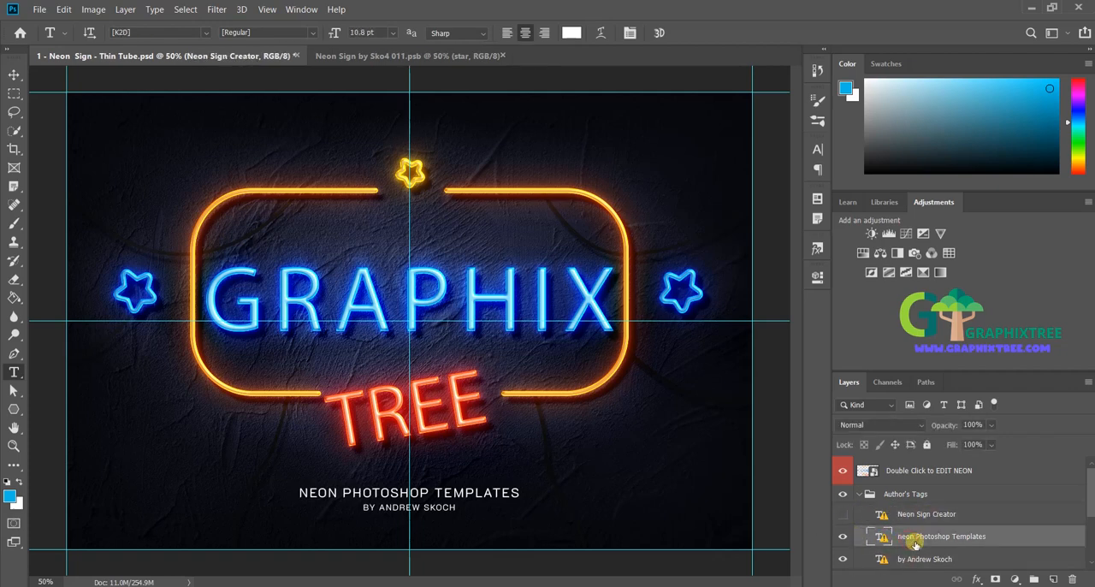
left_click(383, 492)
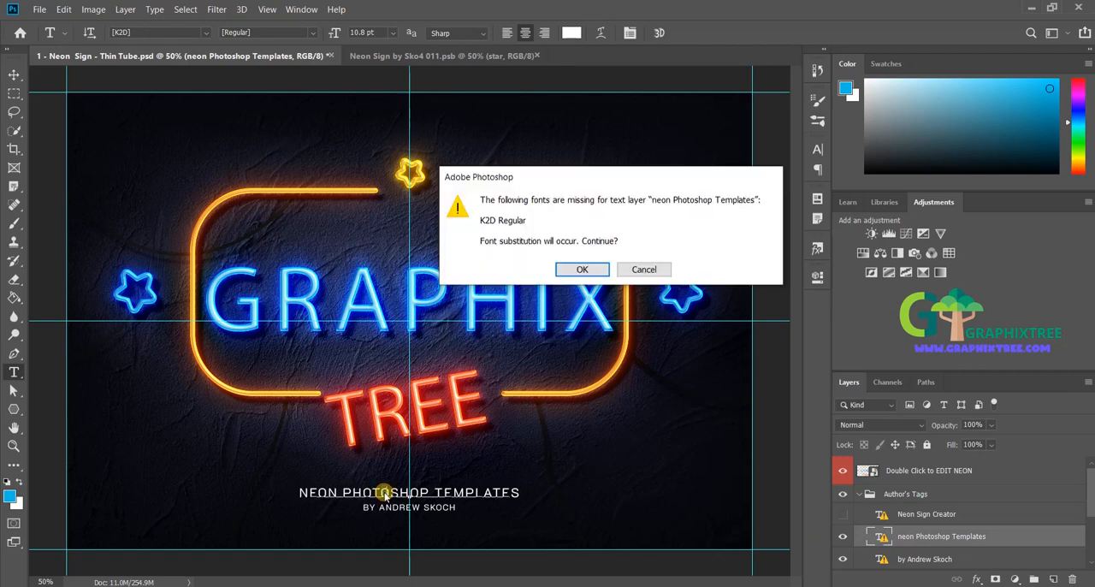
left_click(585, 269)
key("ctrl+a")
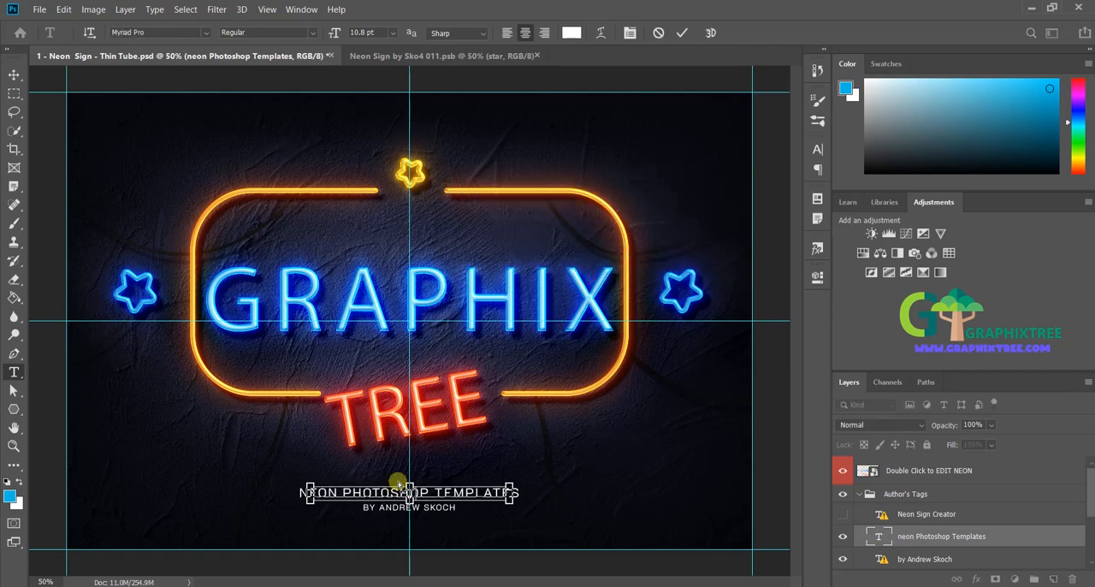
key("BackSpace")
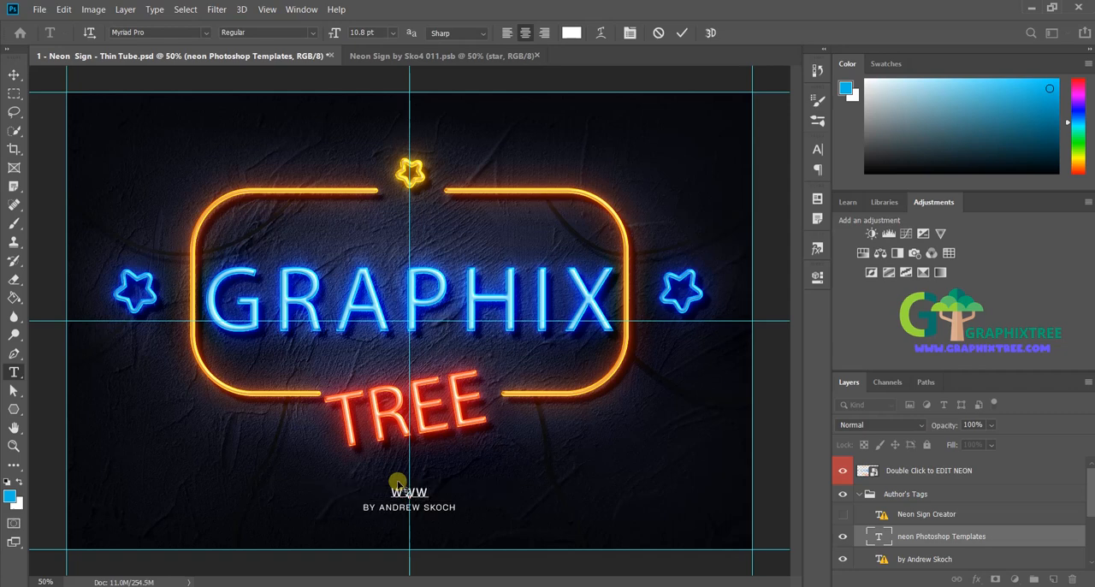
type("WWW.GRAPH")
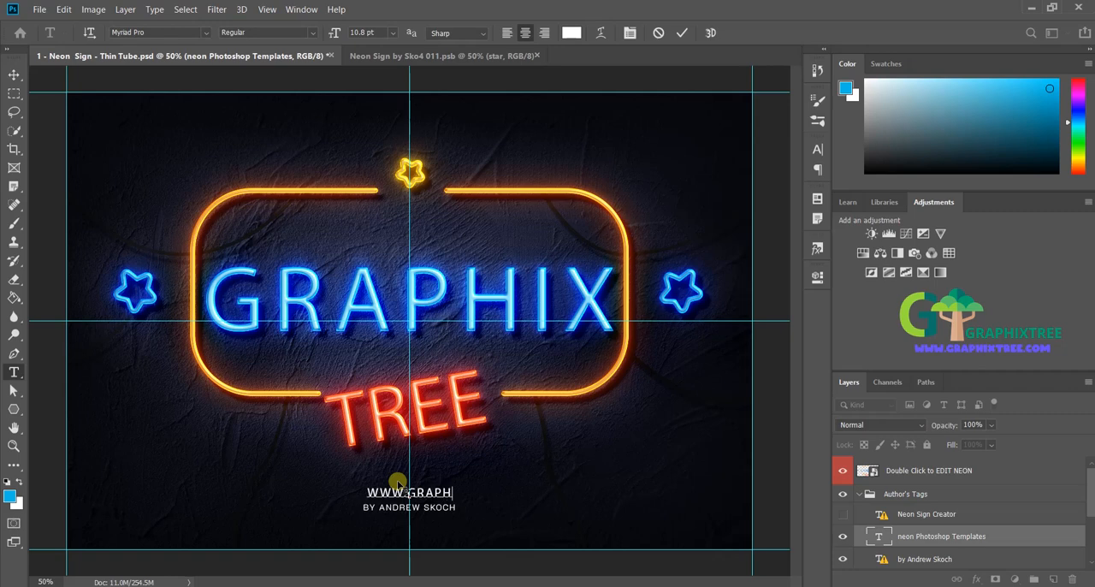
type("XTREE.COM")
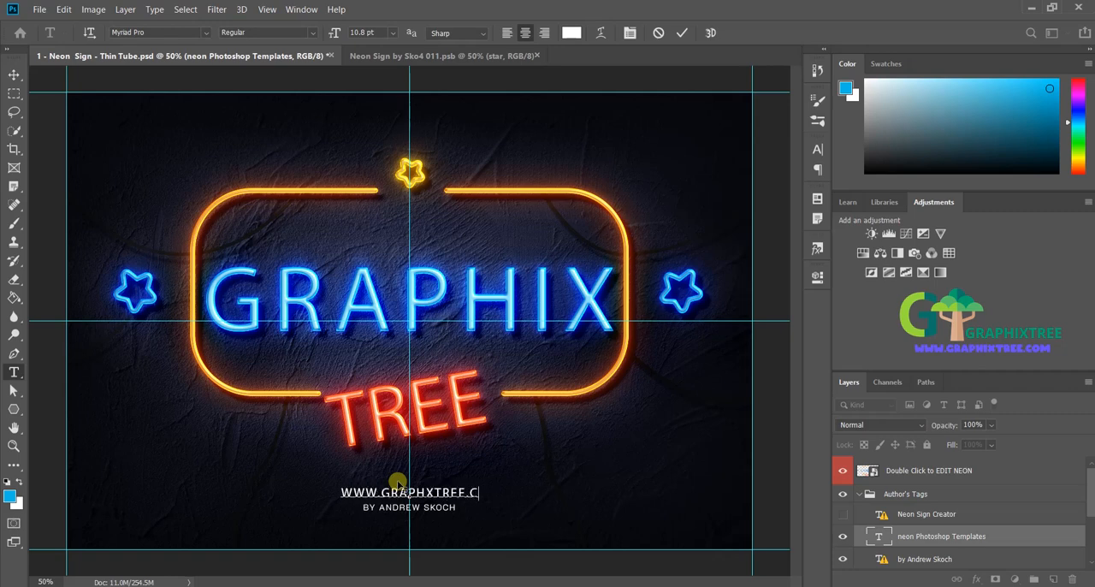
Step: Replace the author credit line with LEARN FREE GRAPHIC DESIGNING, accepting the Myriad Pro substitute, and collapse the Author's Tags group
left_click(924, 558)
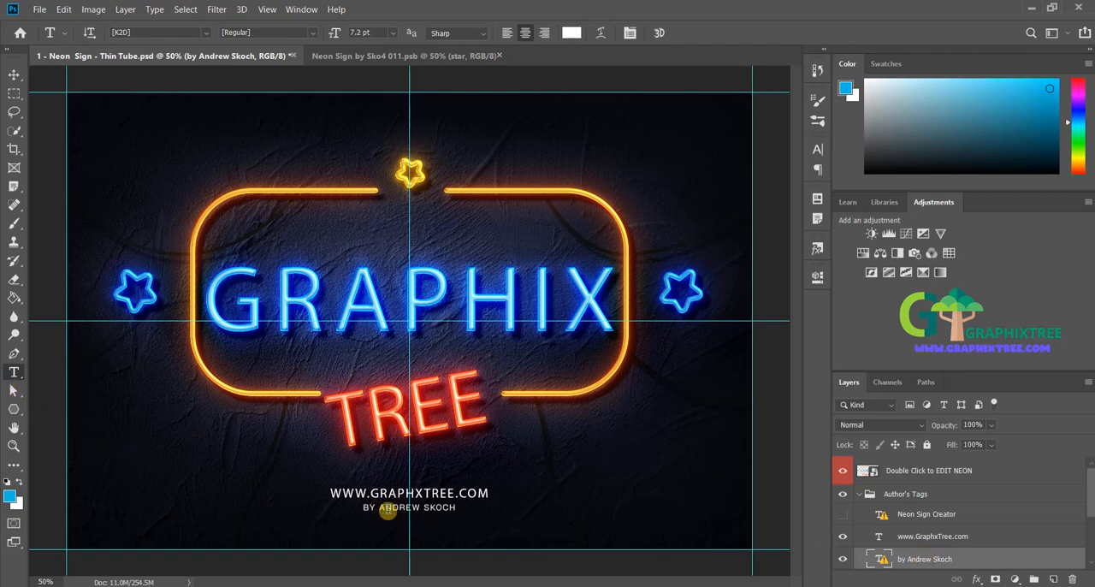
left_click(388, 511)
key("Return")
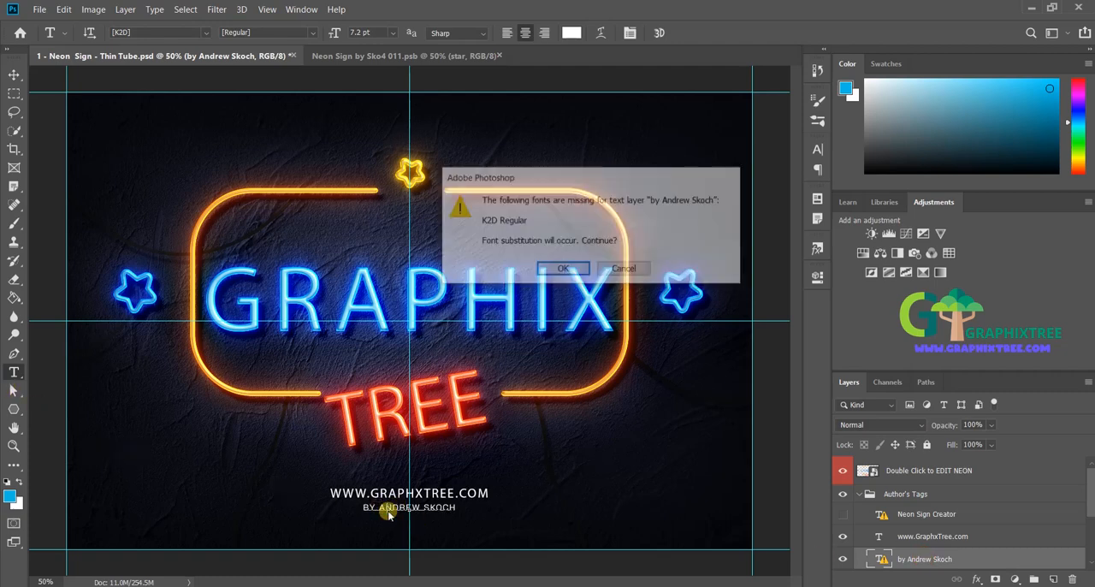
key("ctrl+a")
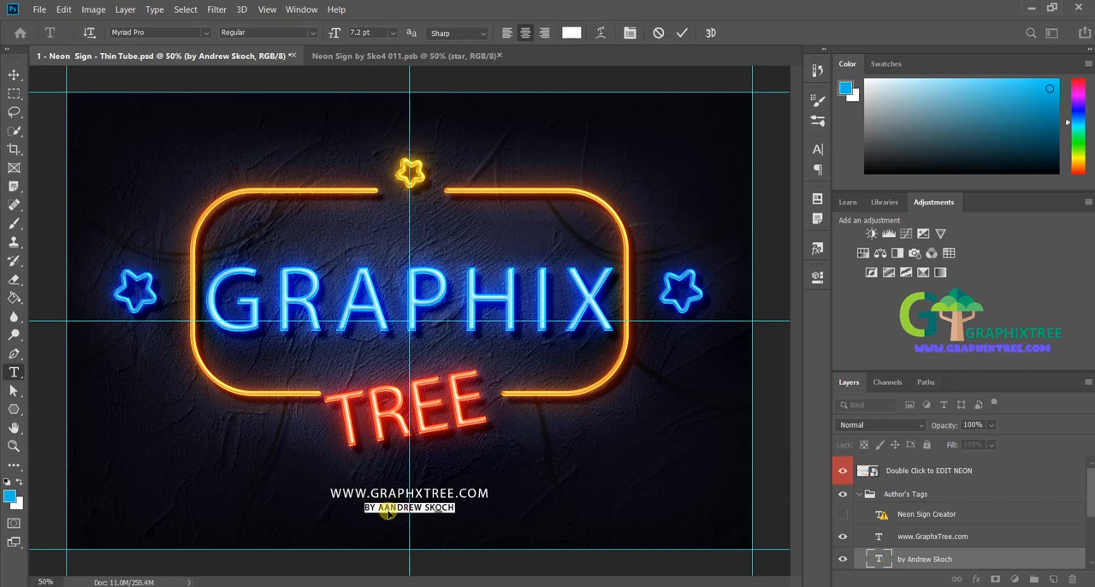
left_click(387, 511)
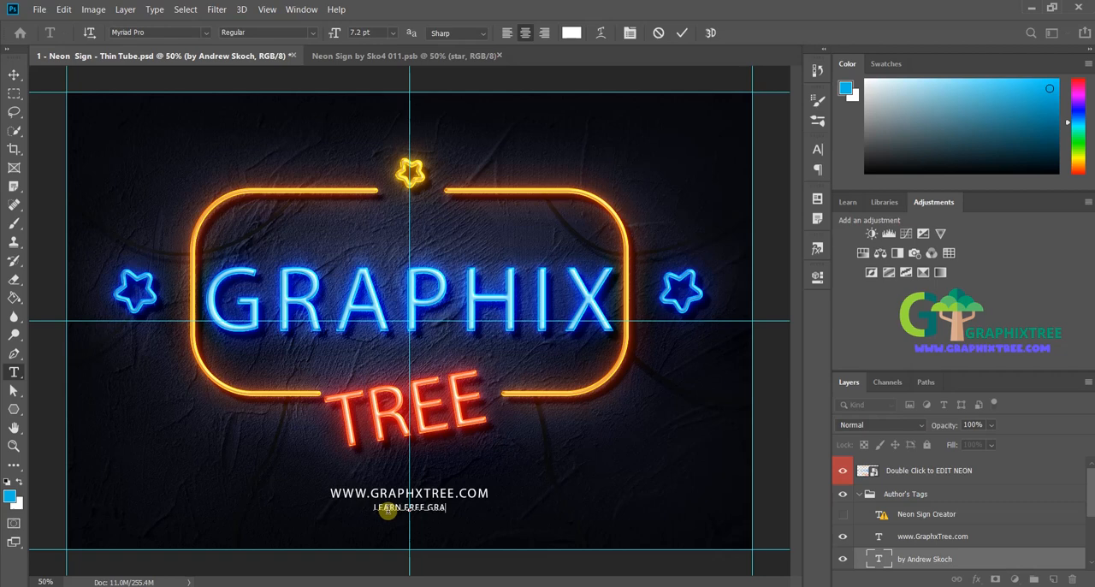
type("LEARN FREE GRAPHIX")
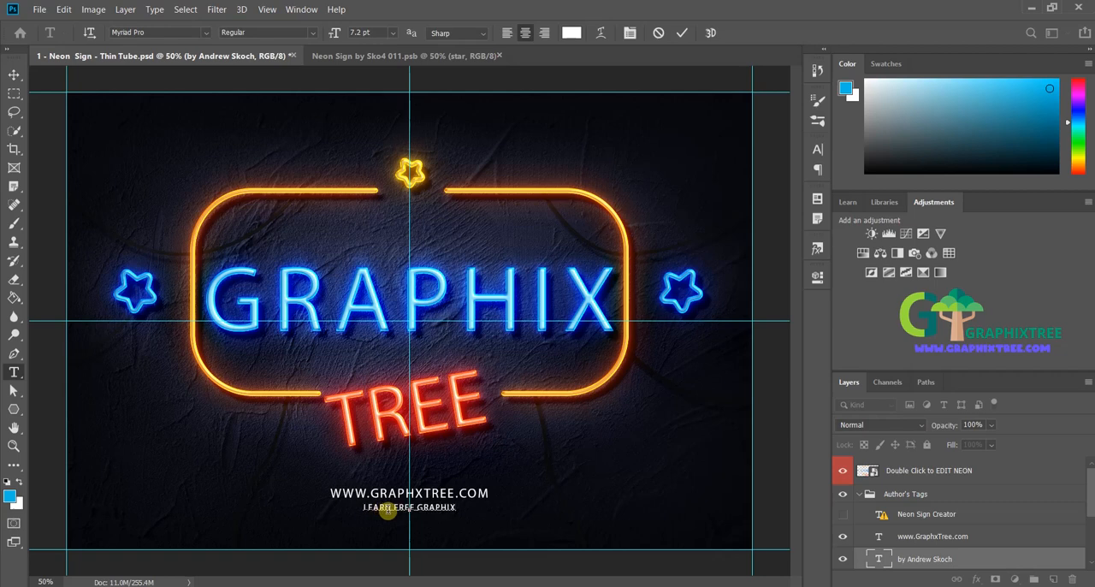
key("BackSpace")
type("C T")
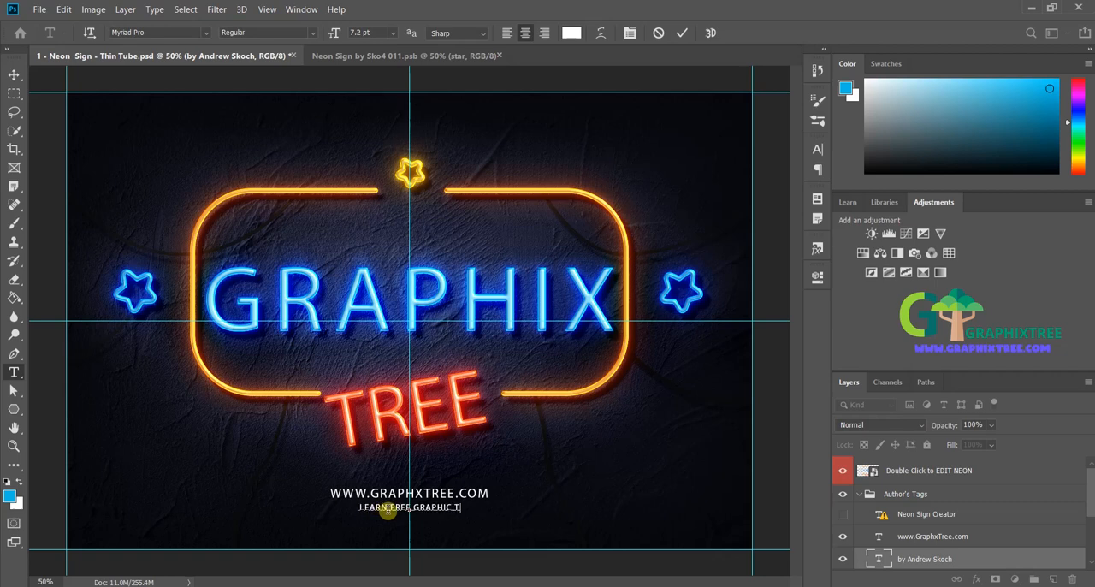
key("BackSpace")
type("DESIG")
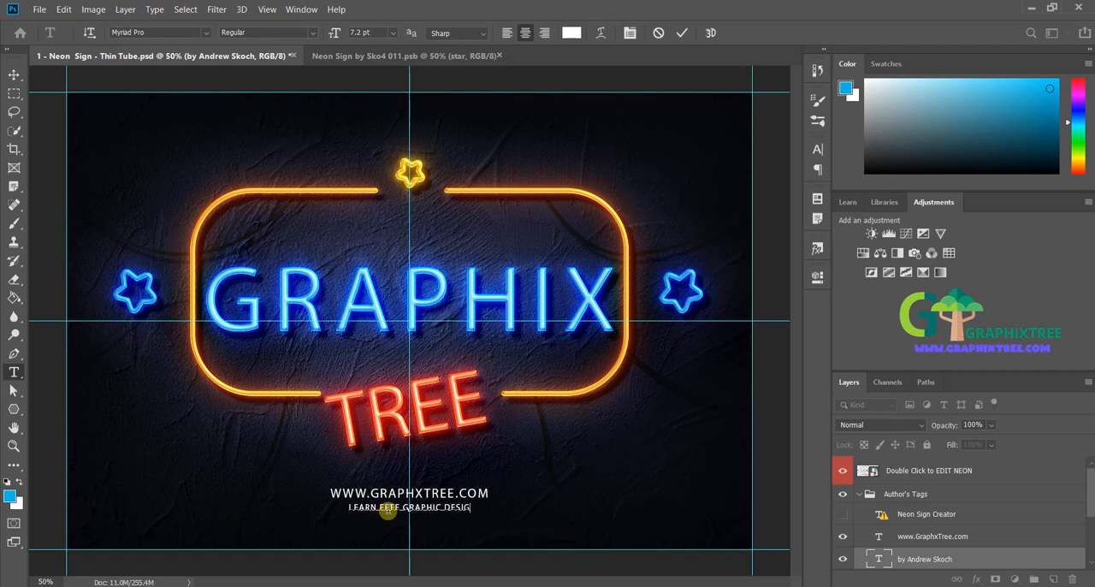
type("NG")
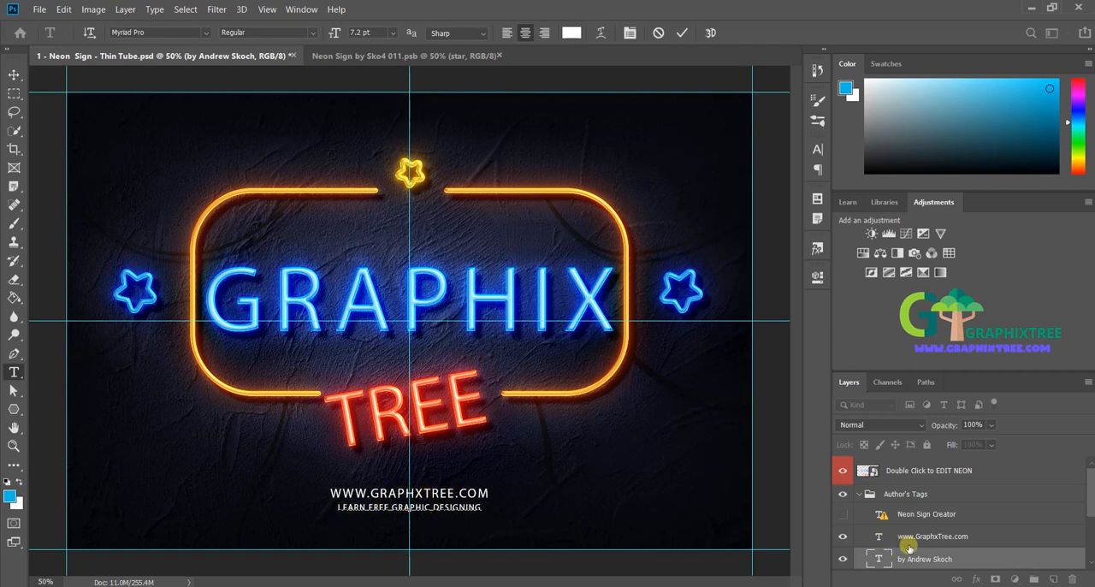
left_click(857, 496)
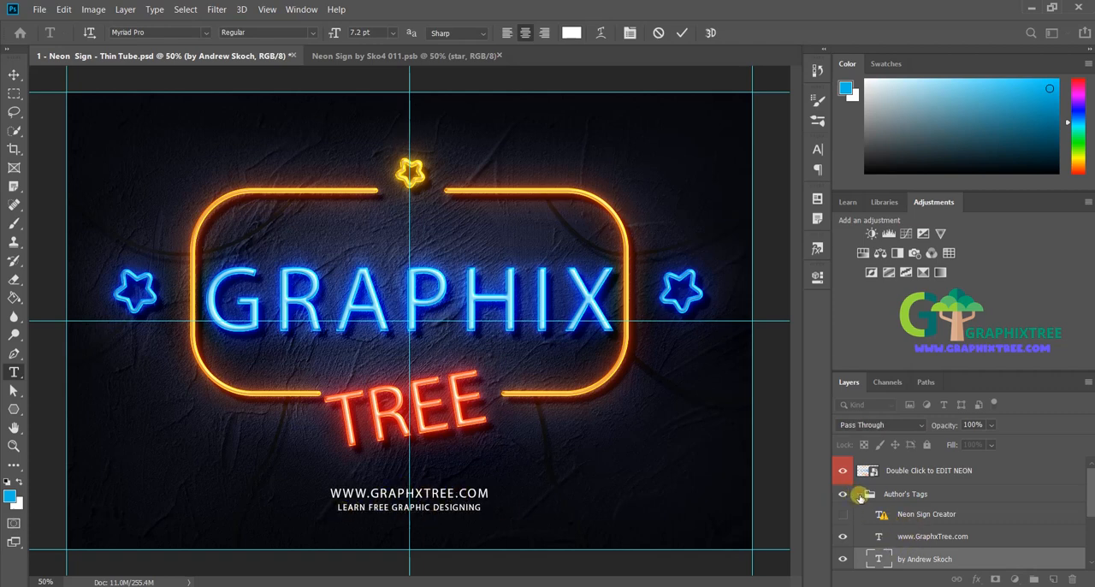
left_click(859, 495)
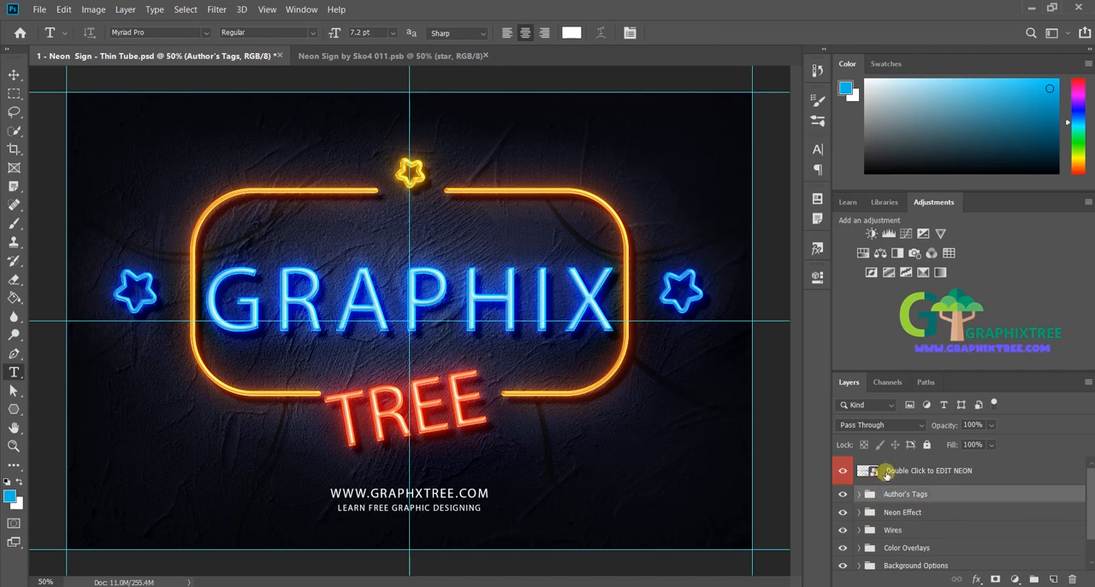
Step: Open the neon smart object for editing and change the GRAPHIX text's font to Playball
left_click(872, 471)
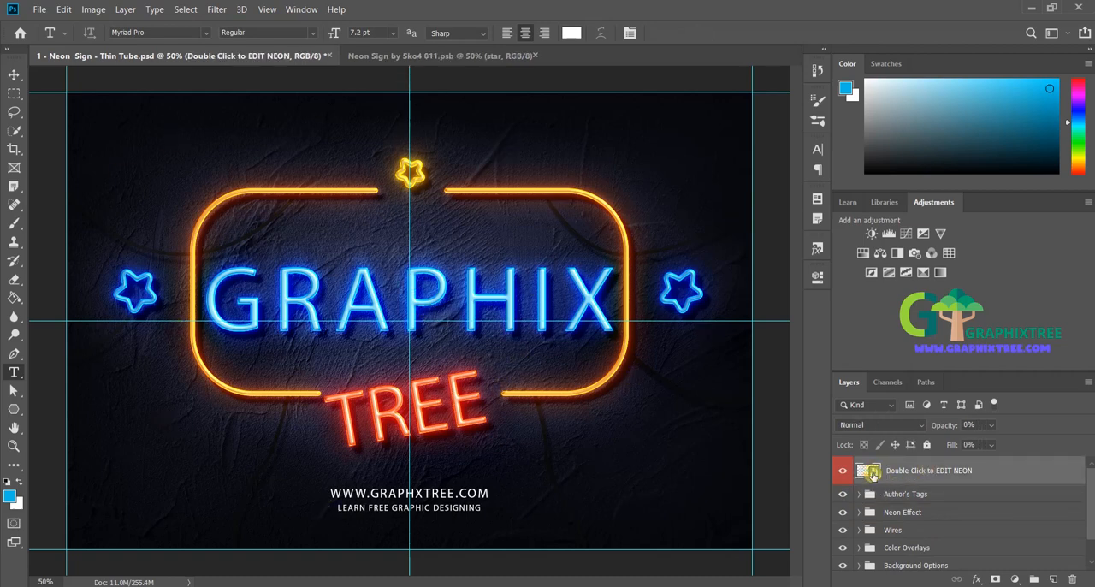
double_click(871, 472)
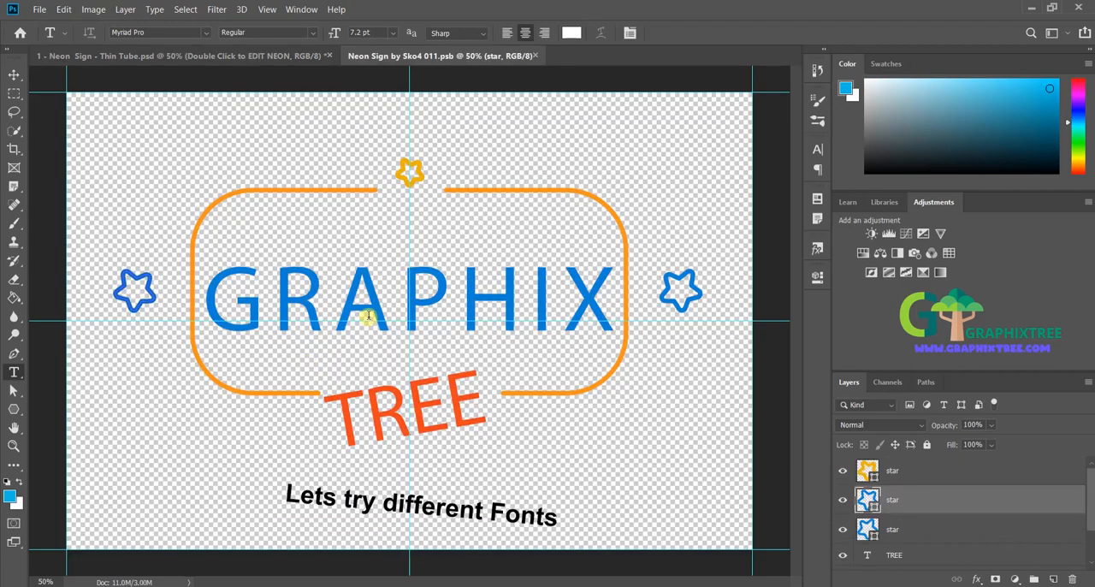
left_click(368, 317)
double_click(368, 317)
left_click(152, 31)
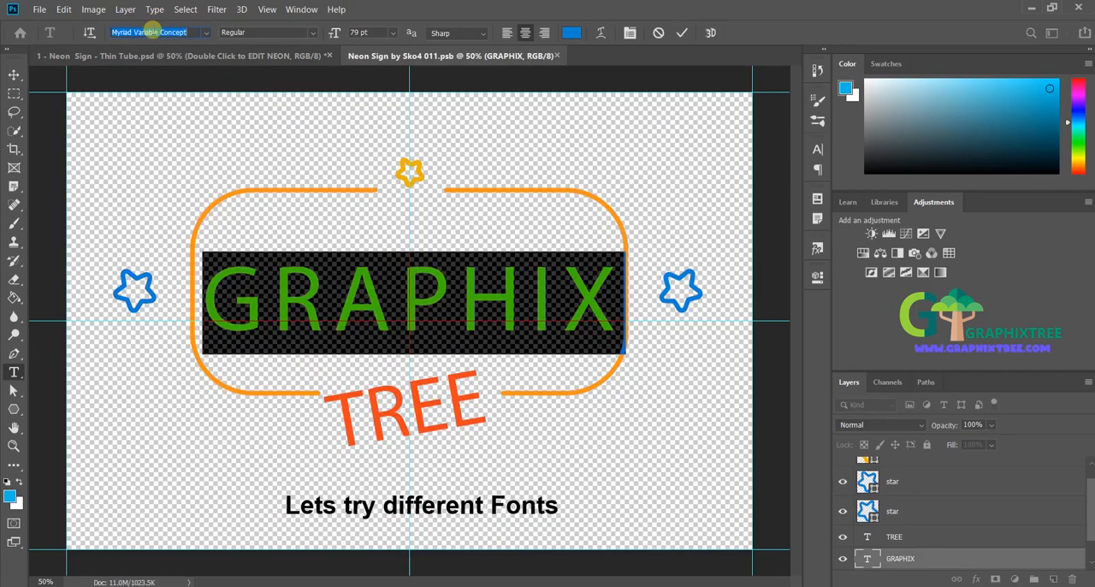
key("Down")
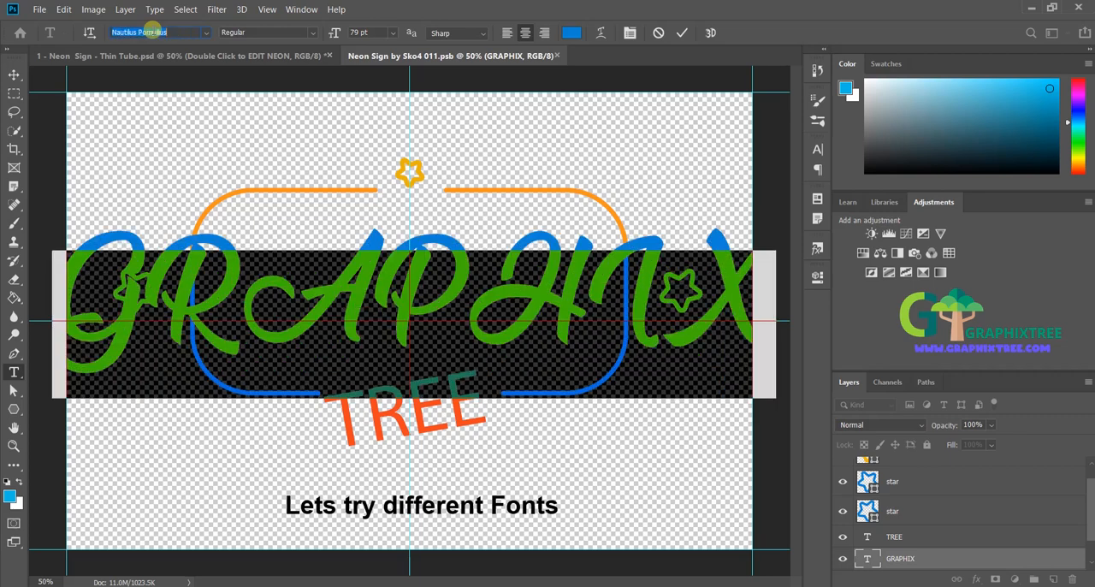
key("Down")
key("Down")
key("Down")
key("Down")
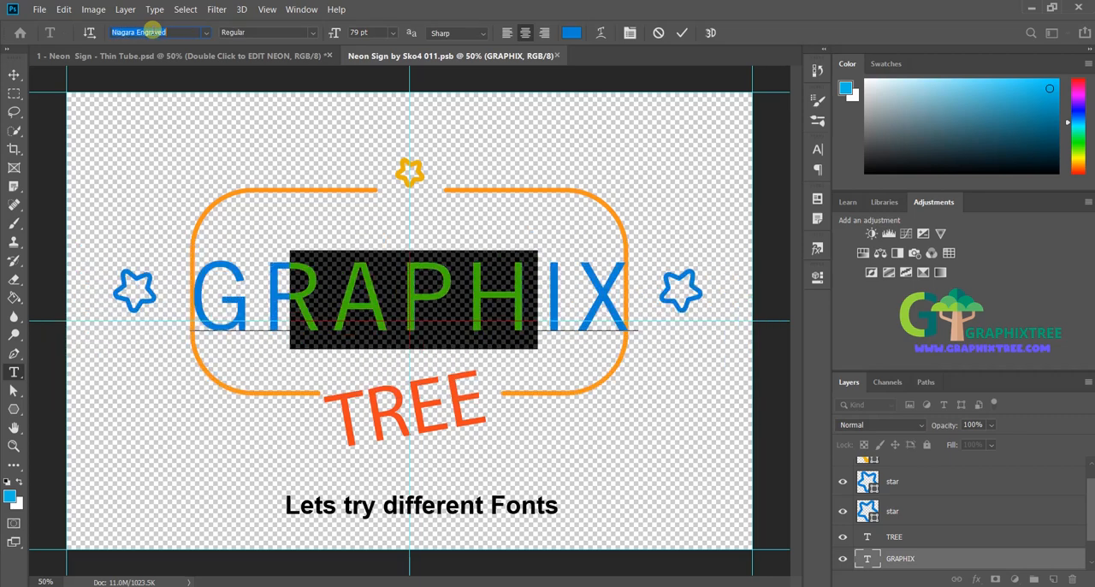
key("Down")
key("Down")
key("Down")
key("Down")
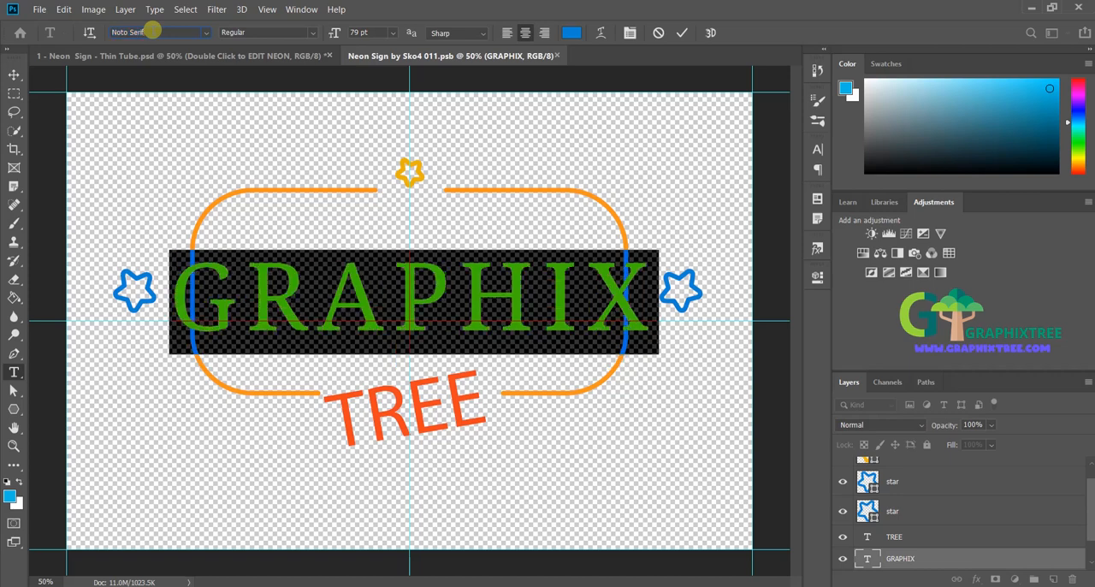
key("Down")
key("Down")
key("Down")
key("Down")
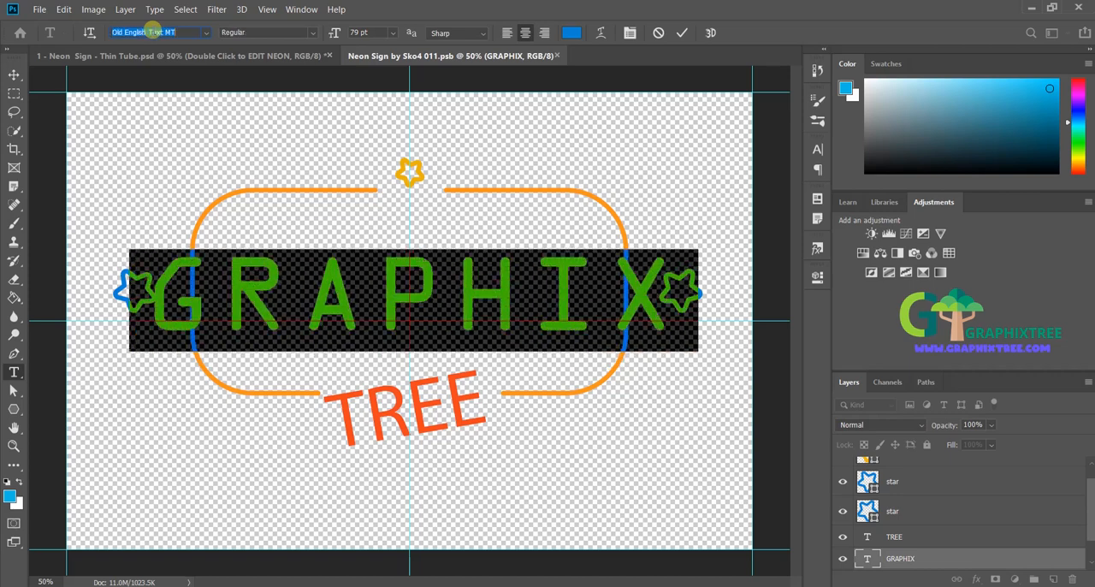
key("Down")
key("Down")
key("Down")
key("Down")
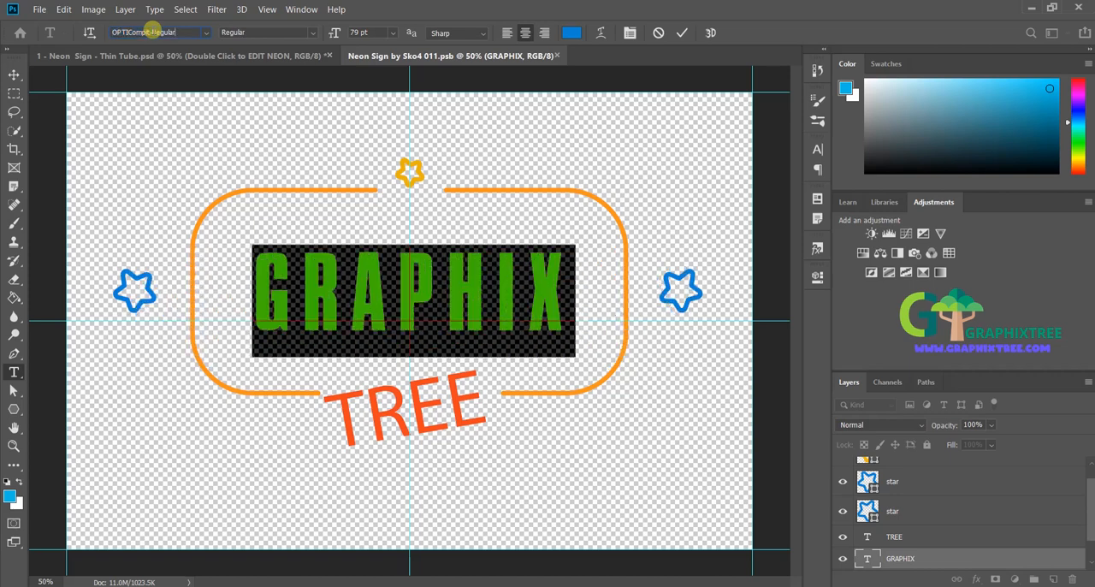
key("Down")
key("Down")
key("Down")
key("Down")
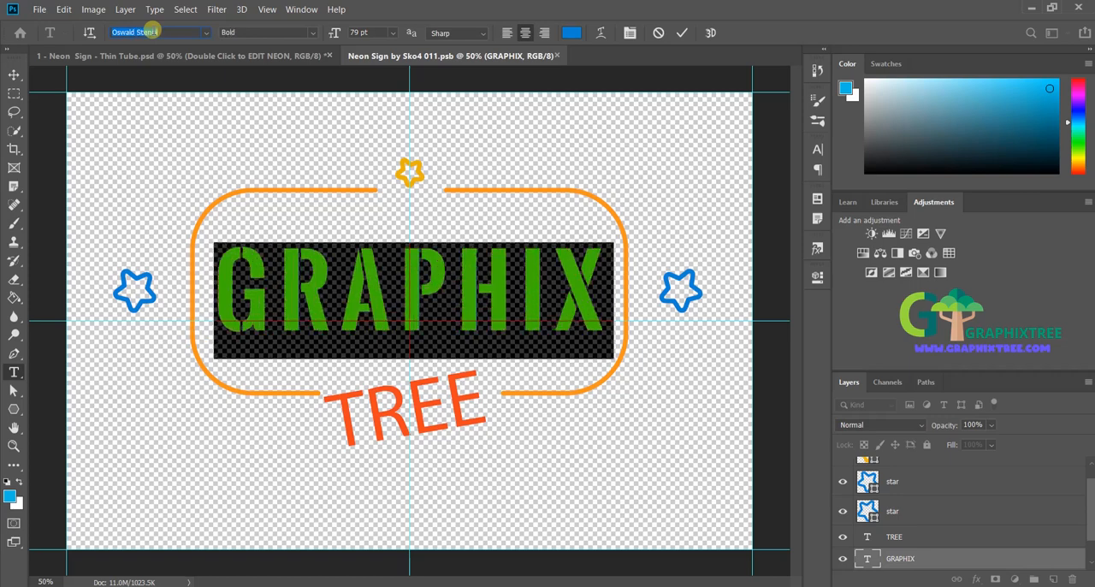
key("Down")
key("Down")
key("Down")
key("Down")
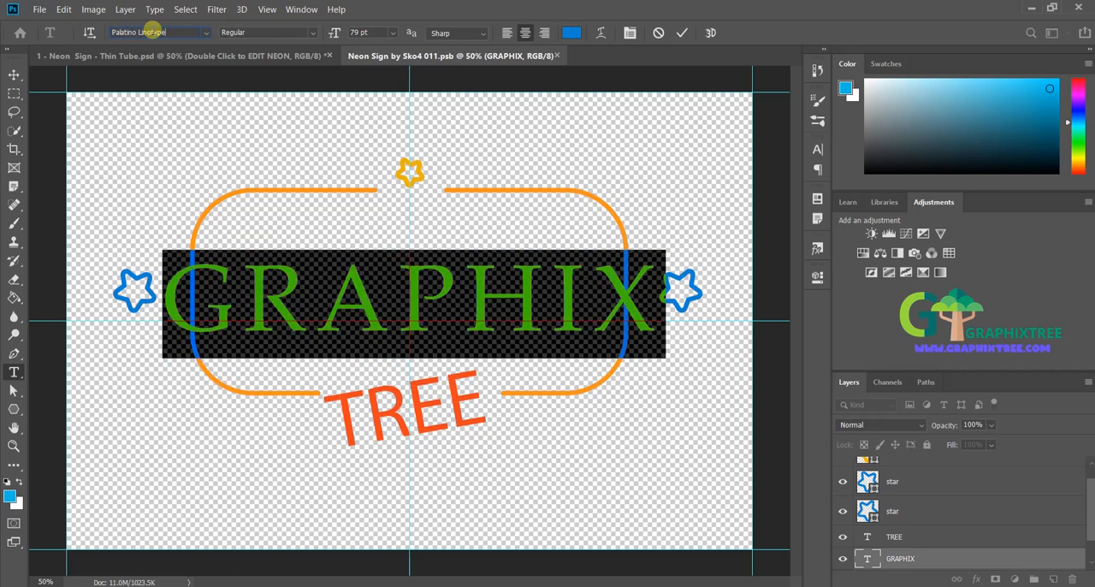
key("Down")
key("Down")
key("Down")
key("Down")
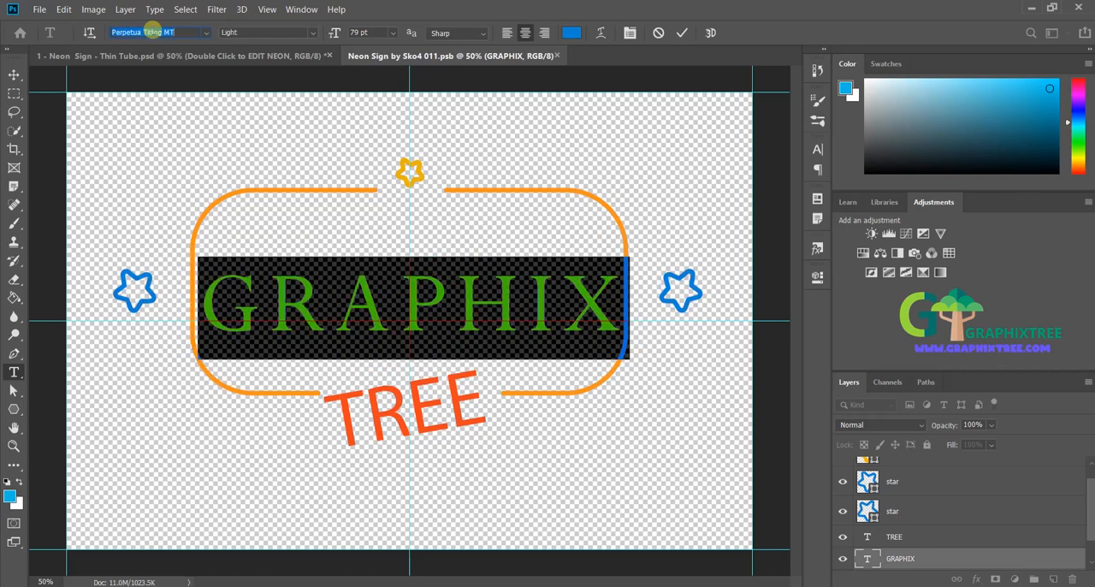
key("Down")
key("Down")
key("Down")
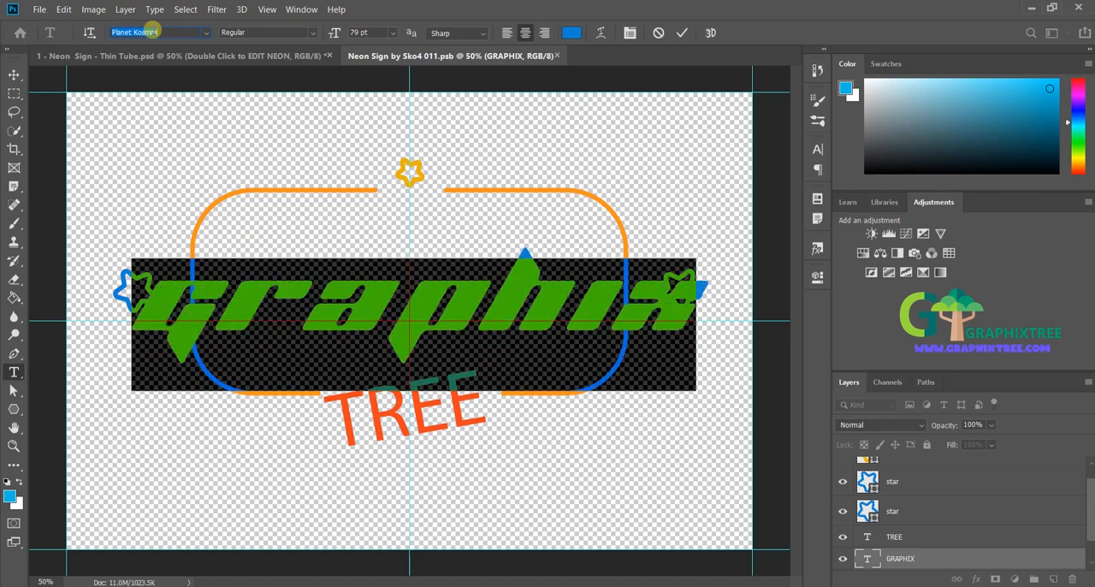
key("Down")
key("Down")
key("Down")
key("Down")
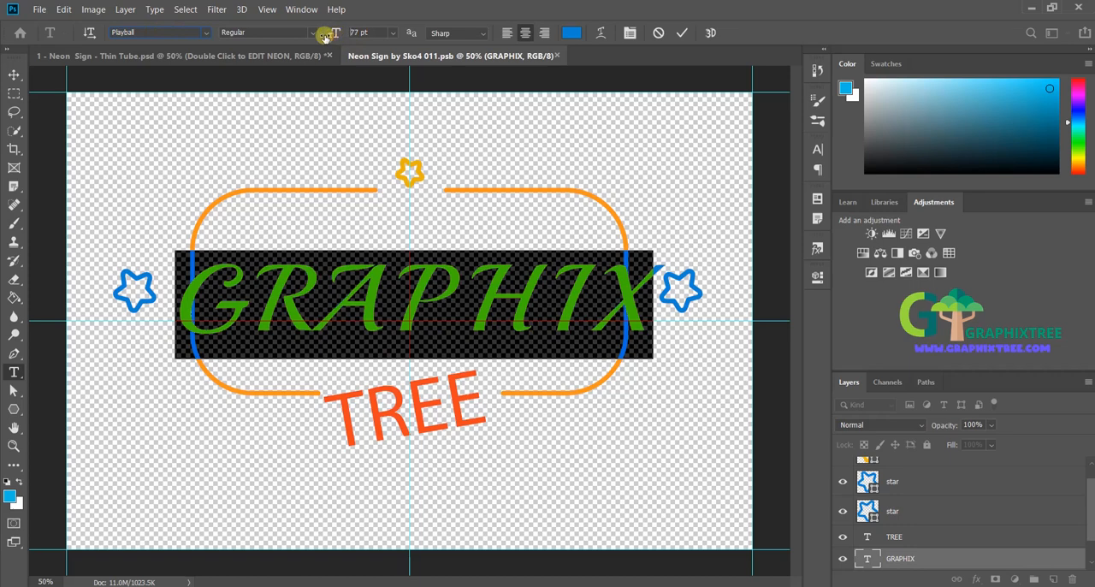
Step: Reduce the GRAPHIX text size to 69 pt and commit the edit
left_click_drag(325, 37, 326, 37)
left_click(395, 385)
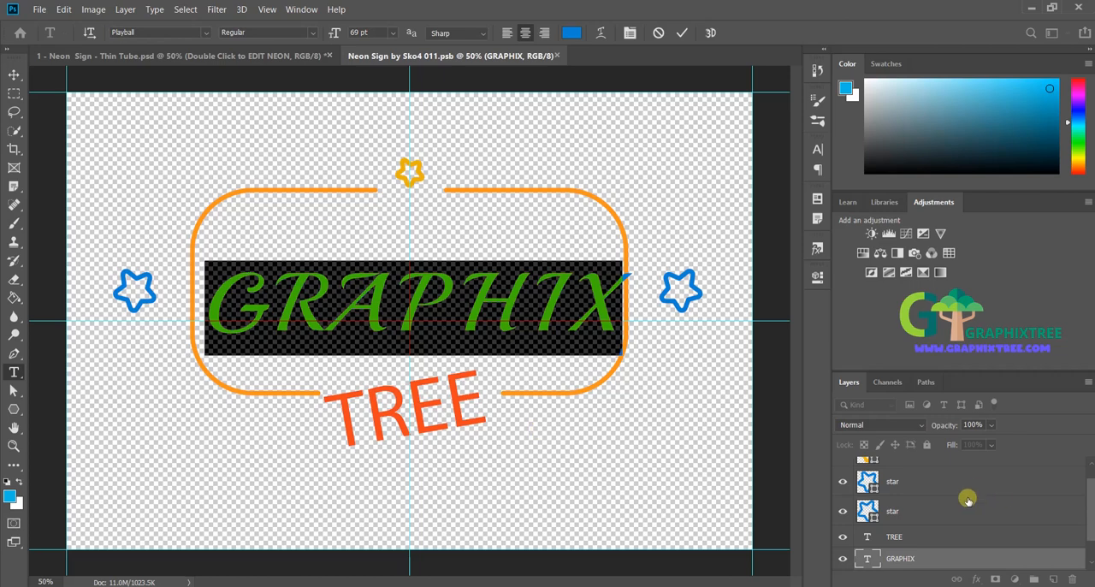
left_click(951, 542)
Step: Change the TREE text's font to Nautilus Pompilius
left_click(943, 535)
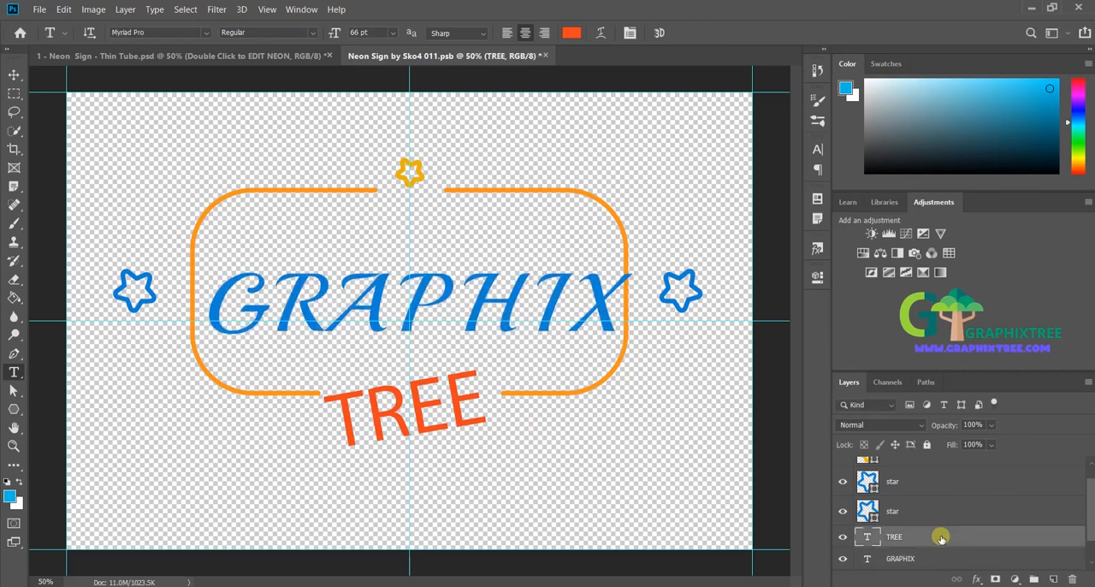
double_click(399, 408)
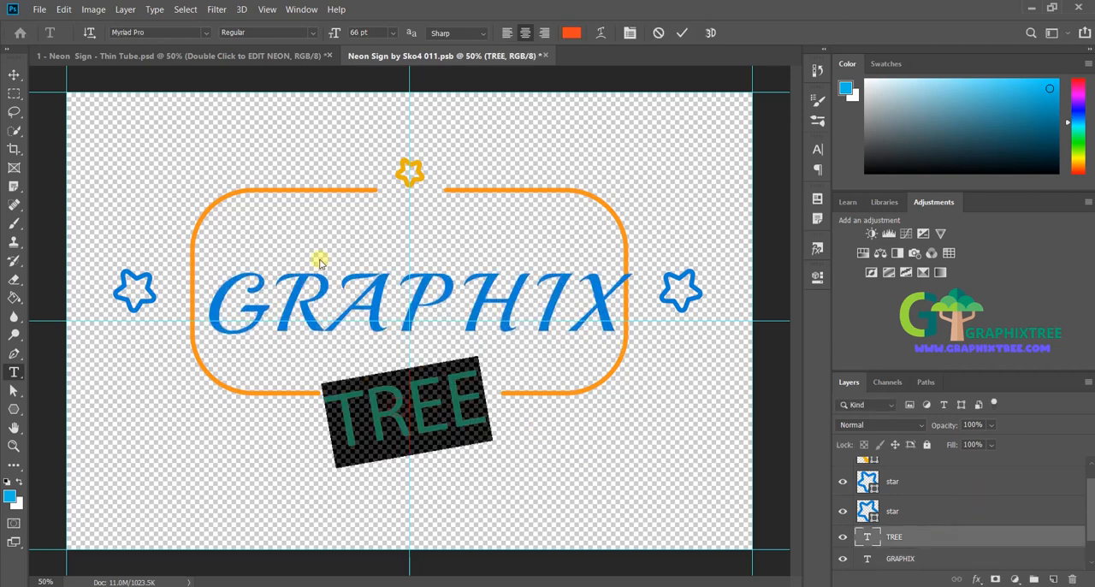
left_click(165, 34)
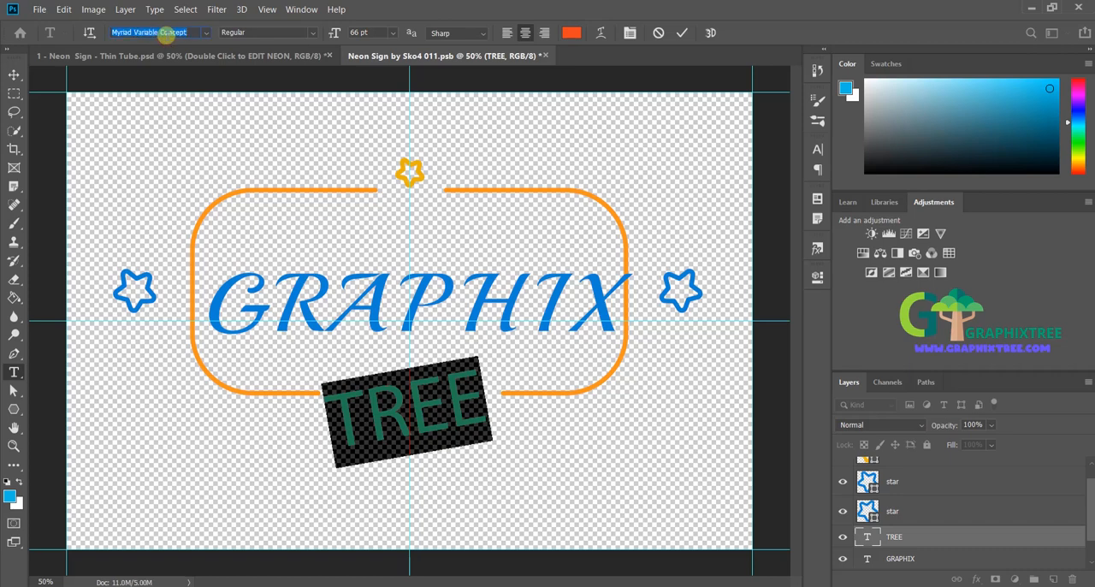
key("Down")
key("Down")
key("Down")
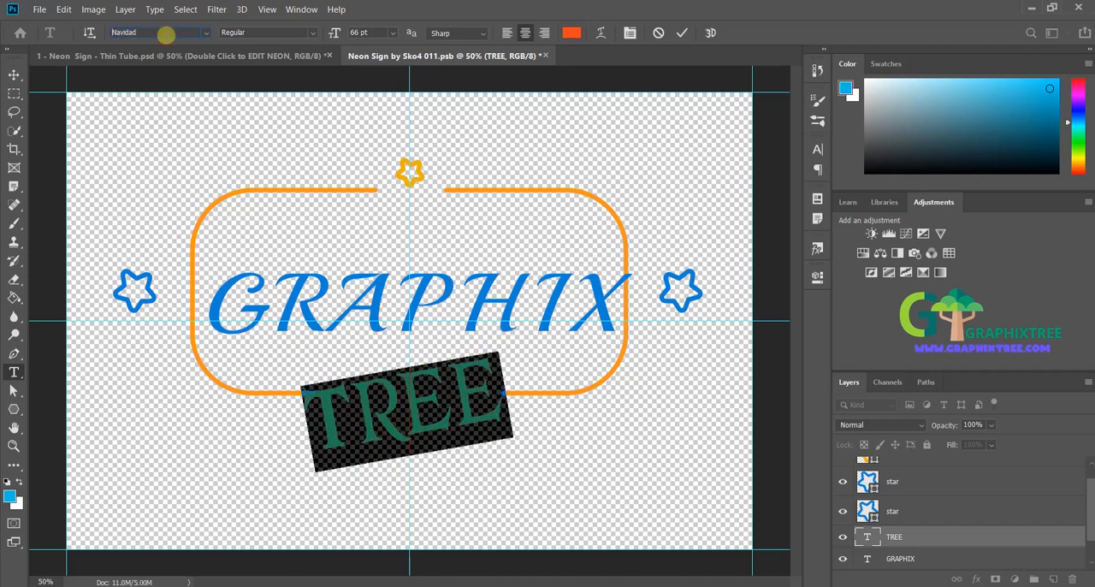
key("Down")
left_click(422, 384)
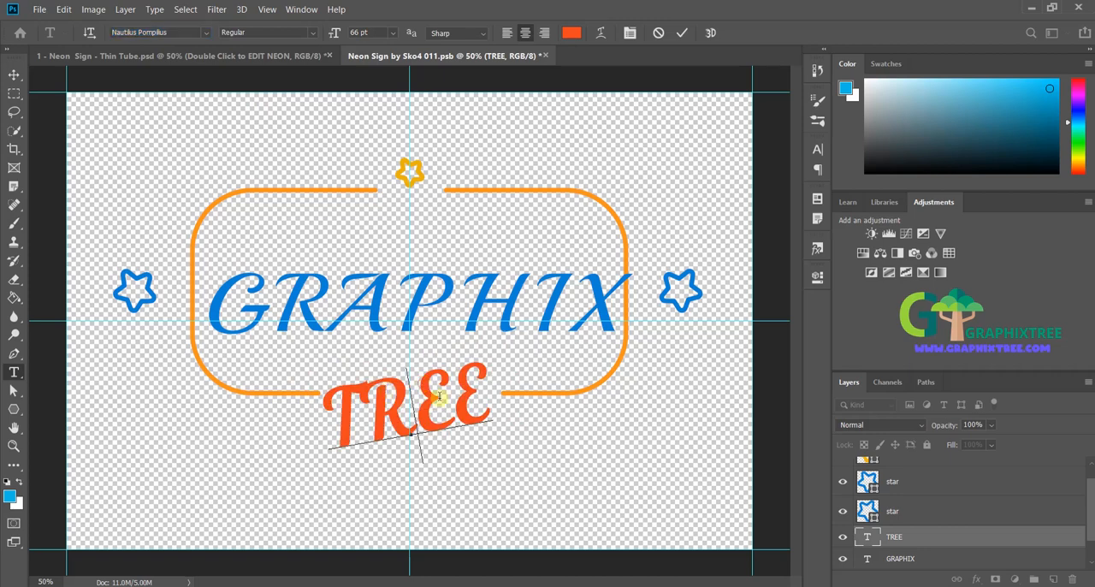
key("ctrl+a")
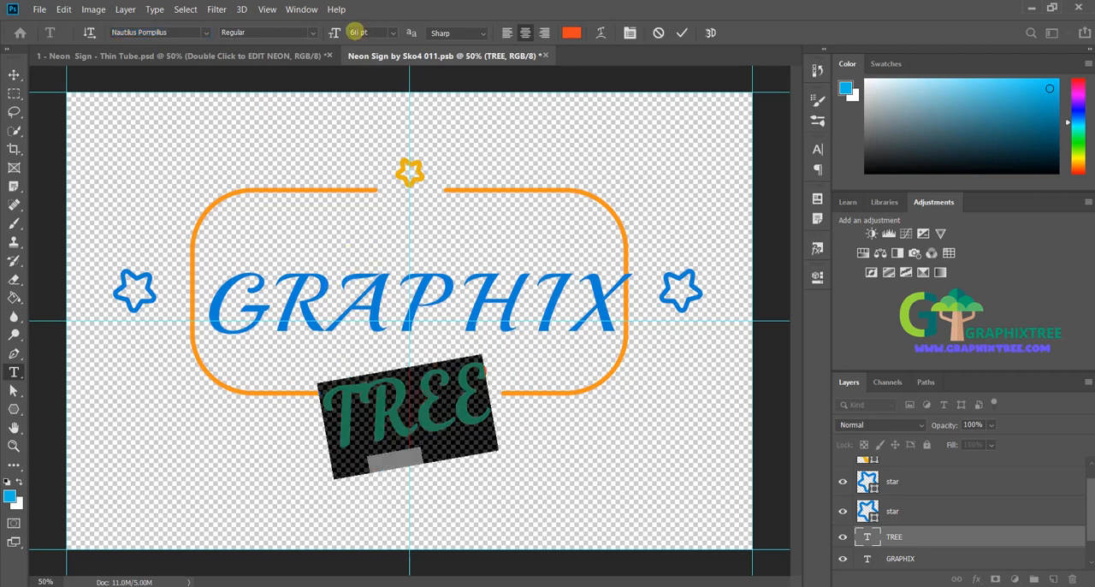
left_click(419, 401)
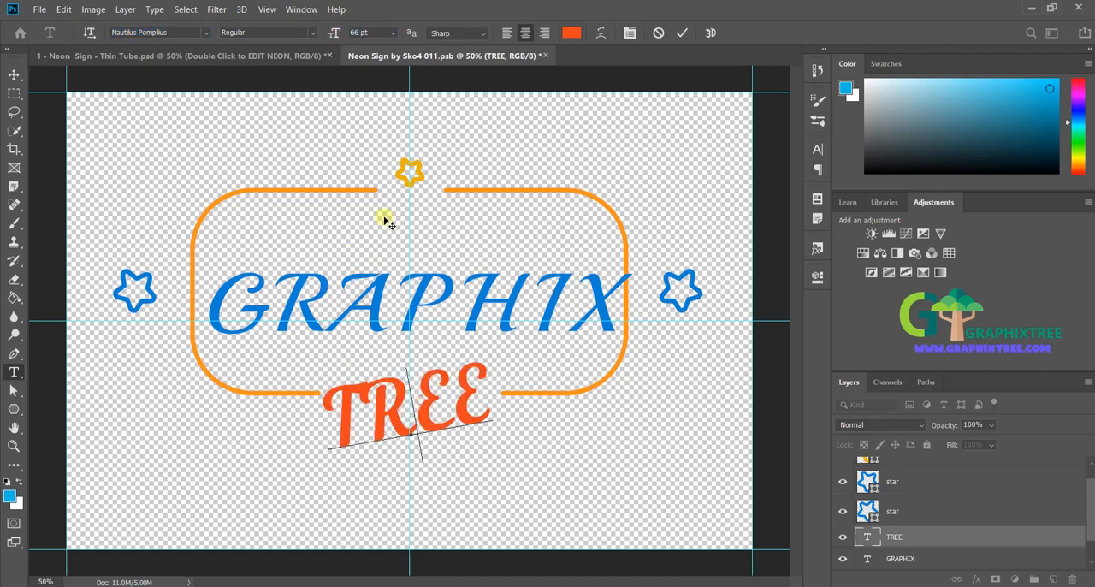
Step: Save the smart object with its new fonts and return to the main Thin Tube document
left_click(50, 14)
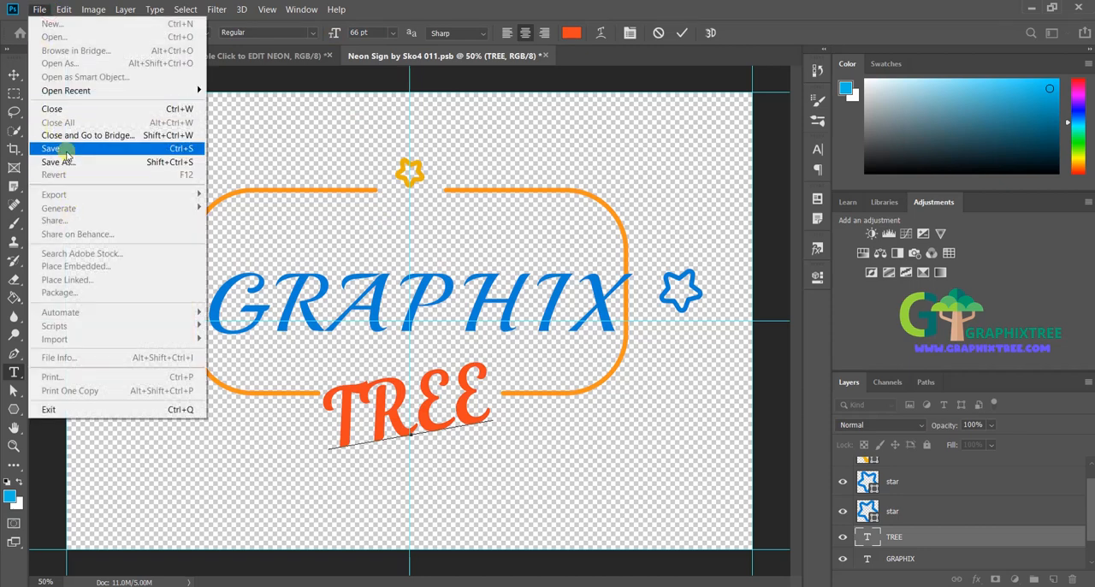
left_click(68, 147)
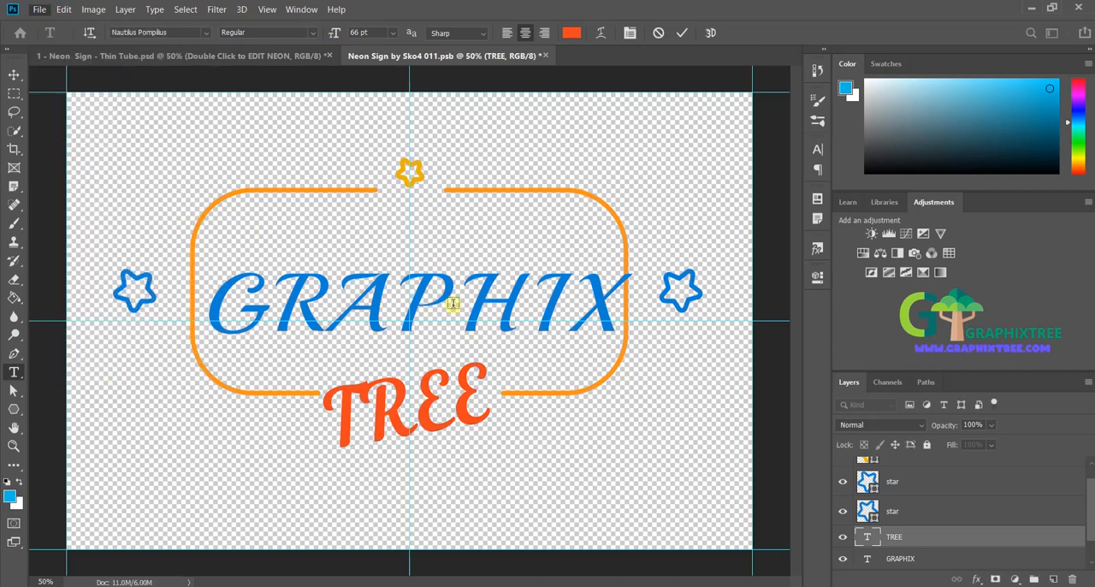
left_click(208, 55)
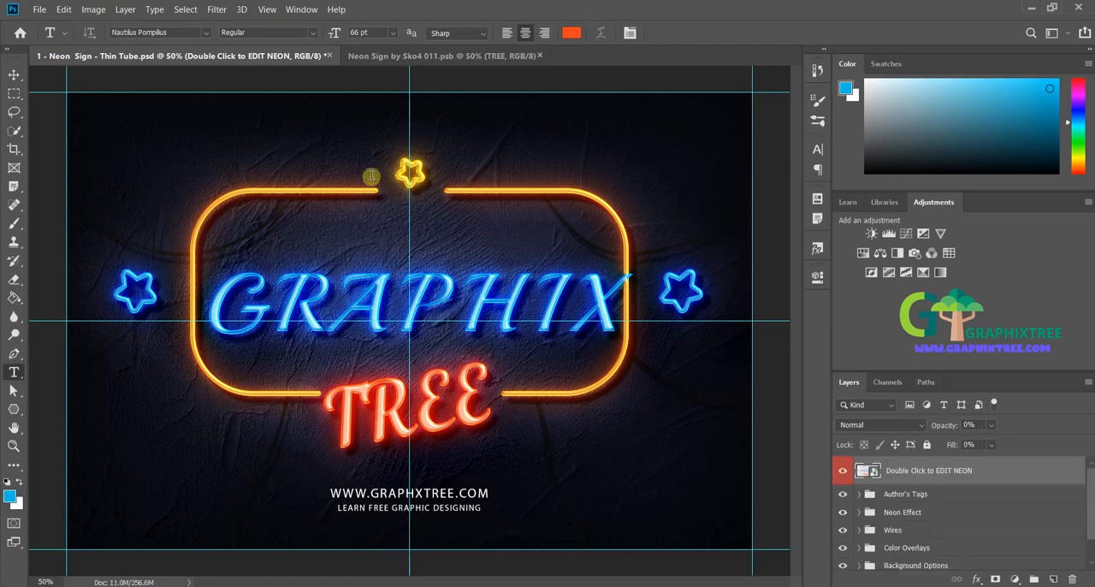
Step: In the neon smart object, set the GRAPHIX text to 67 pt and shift it slightly up and left to fit inside the frame
left_click(367, 56)
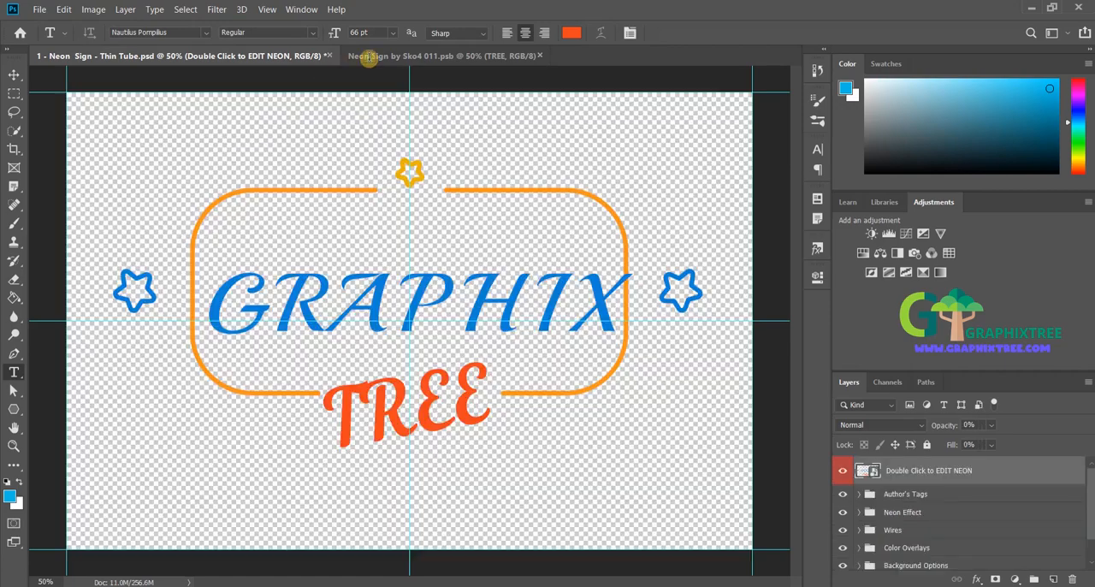
double_click(368, 315)
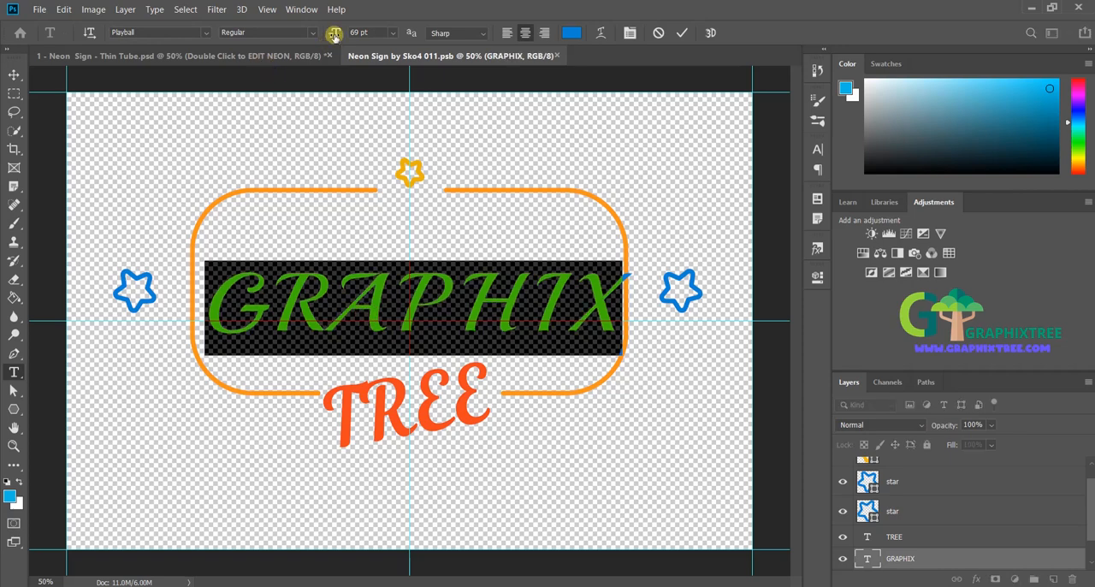
left_click_drag(332, 35, 329, 35)
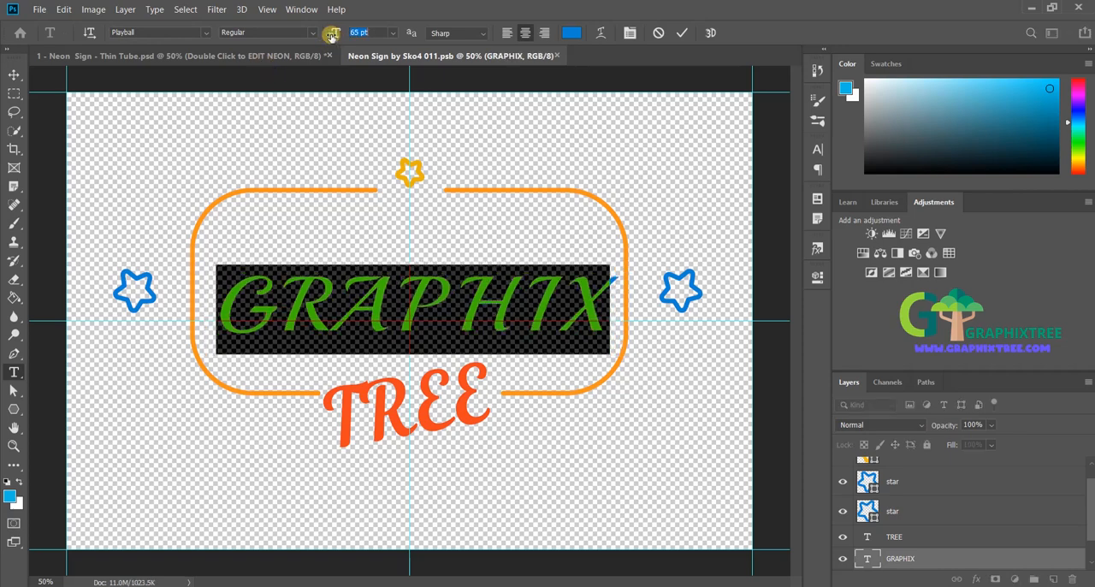
key("ctrl+shift+period")
key("ctrl+shift+period")
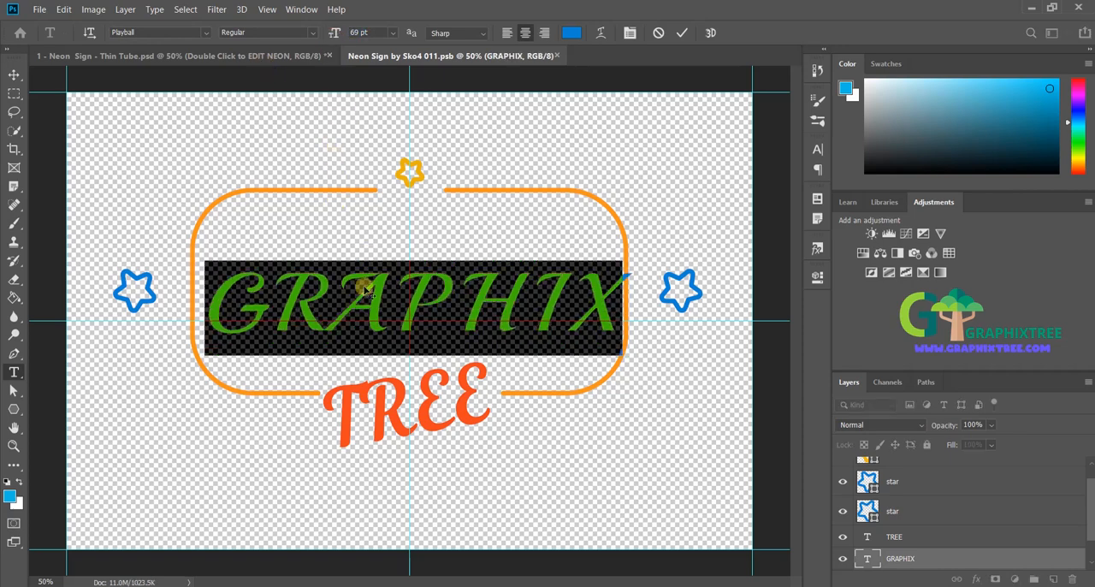
left_click_drag(387, 305, 374, 302)
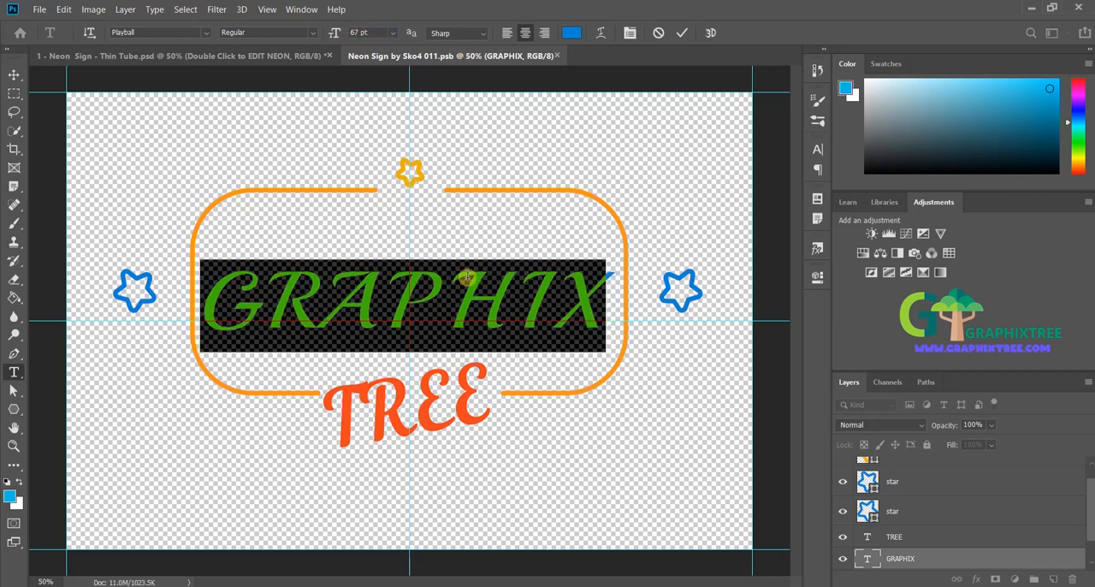
Step: Commit the resized GRAPHIX text, save the smart object and return to the main document to show the updated sign
left_click(453, 308)
key("ctrl+Return")
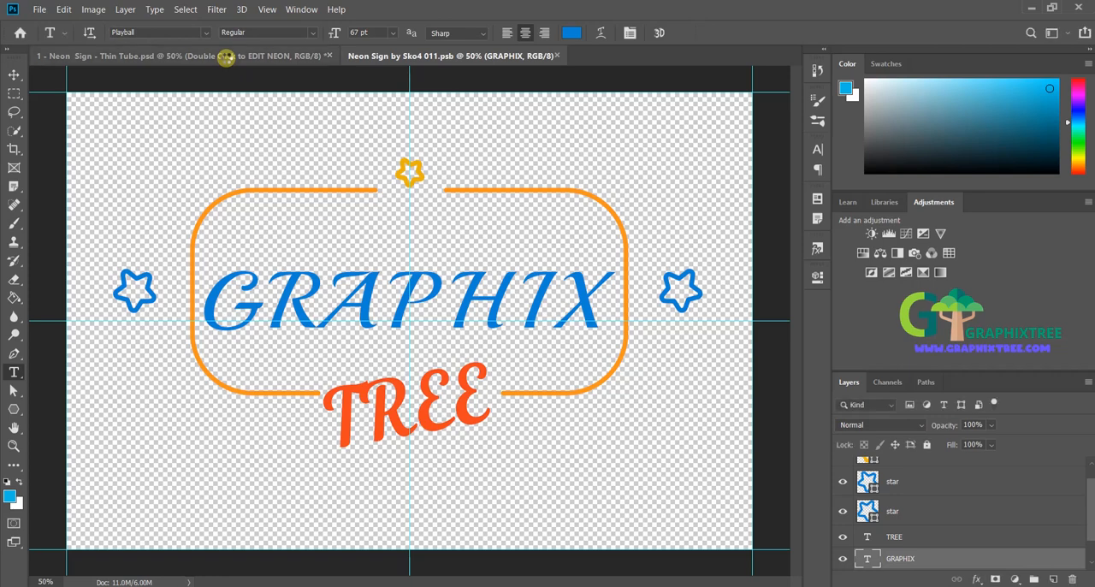
left_click(226, 58)
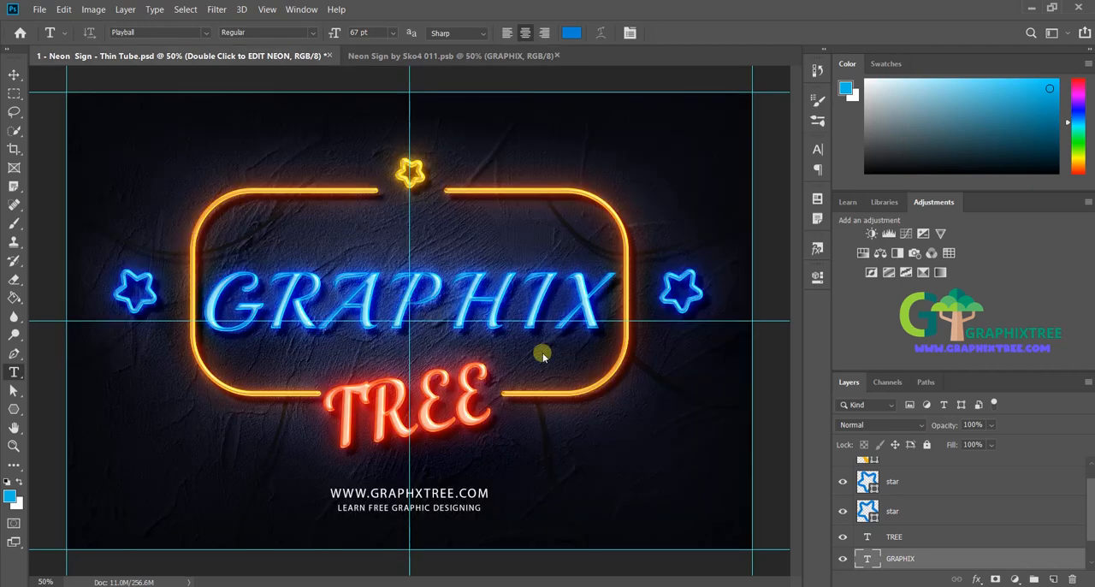
Step: In the neon smart object, recolor the GRAPHIX text golden yellow
left_click(449, 58)
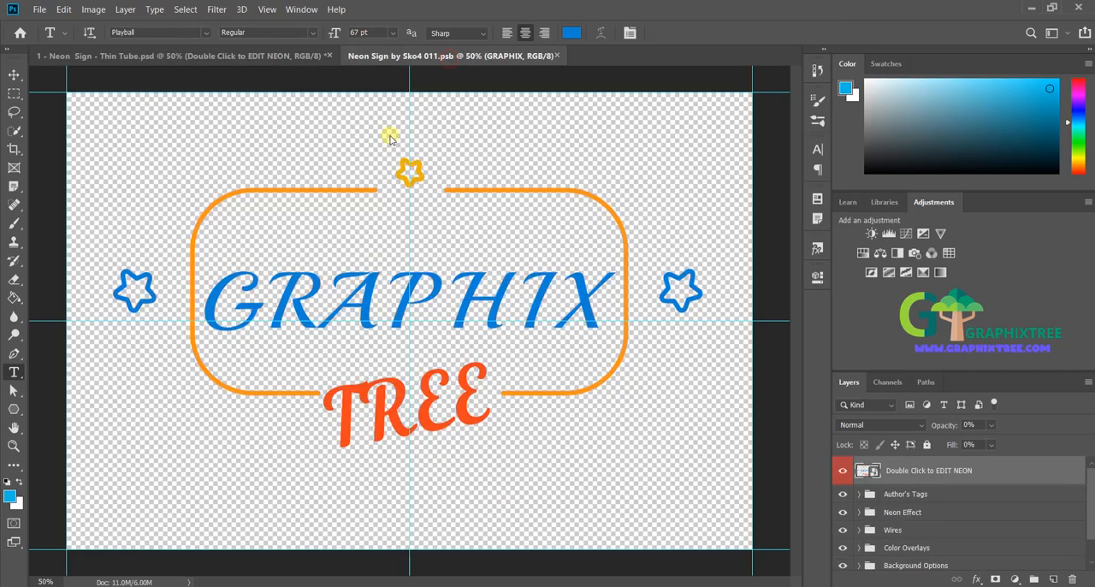
double_click(387, 311)
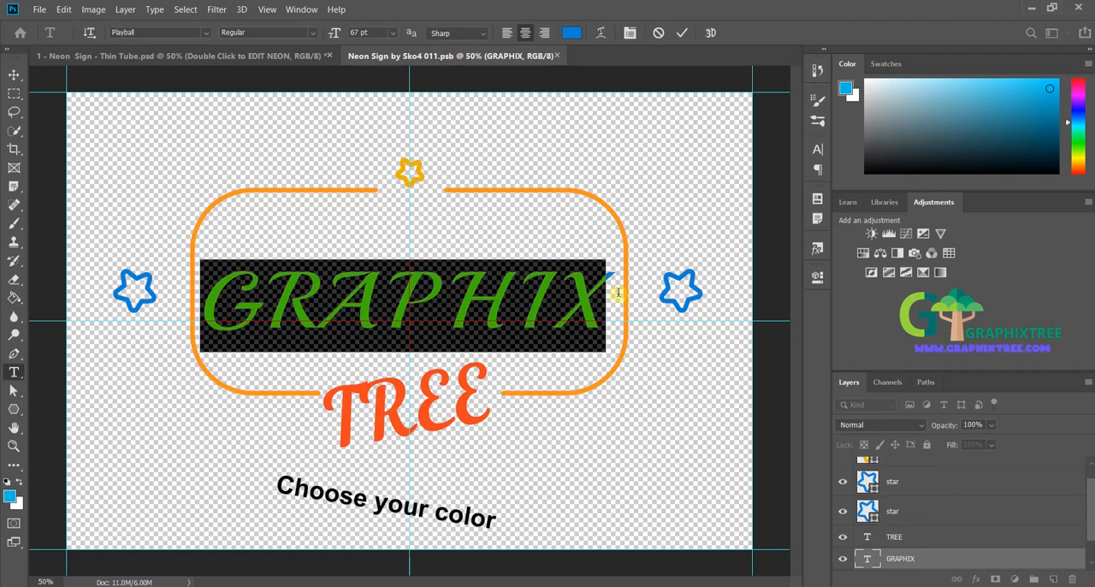
left_click(1080, 90)
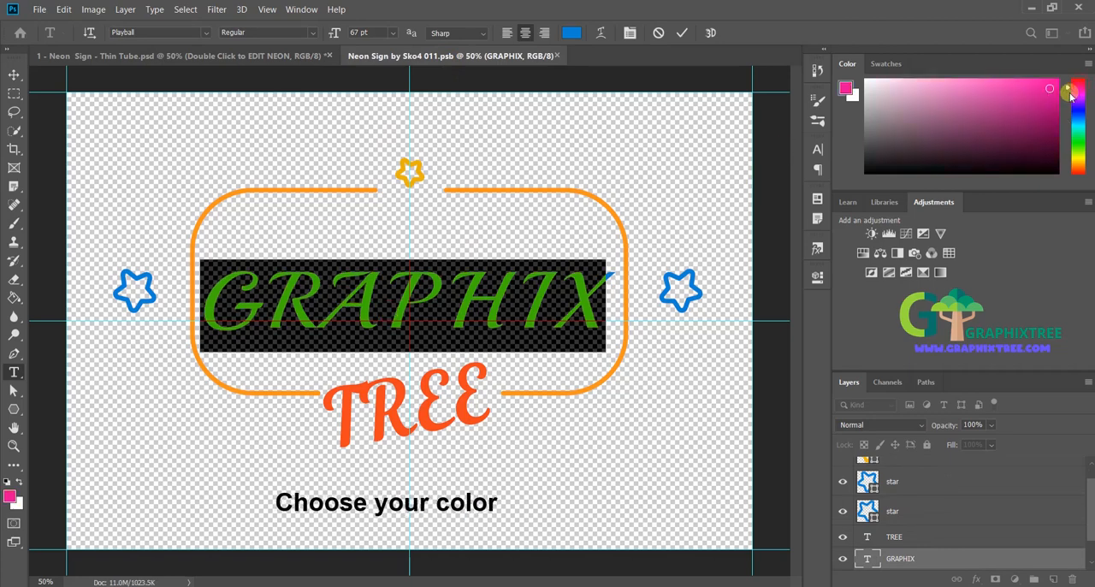
left_click(1032, 97)
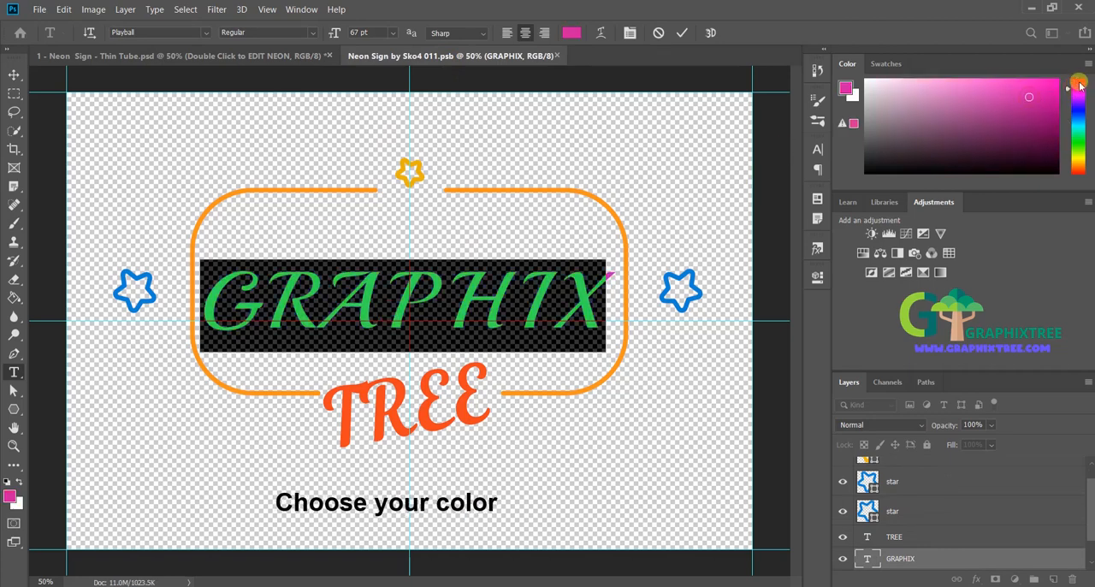
left_click(1079, 82)
left_click(1077, 163)
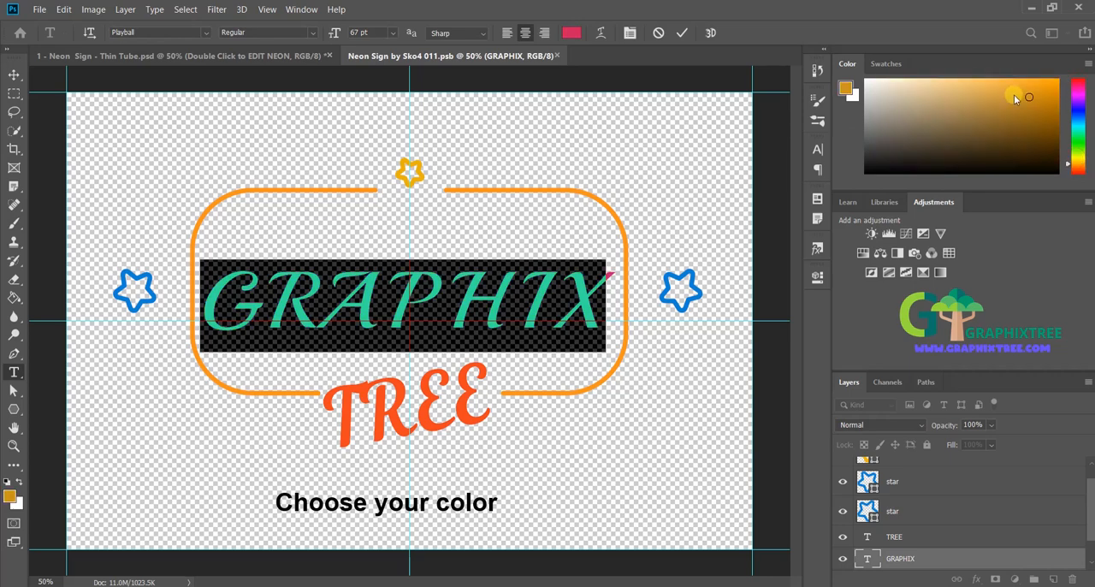
left_click(1033, 87)
left_click(1073, 161)
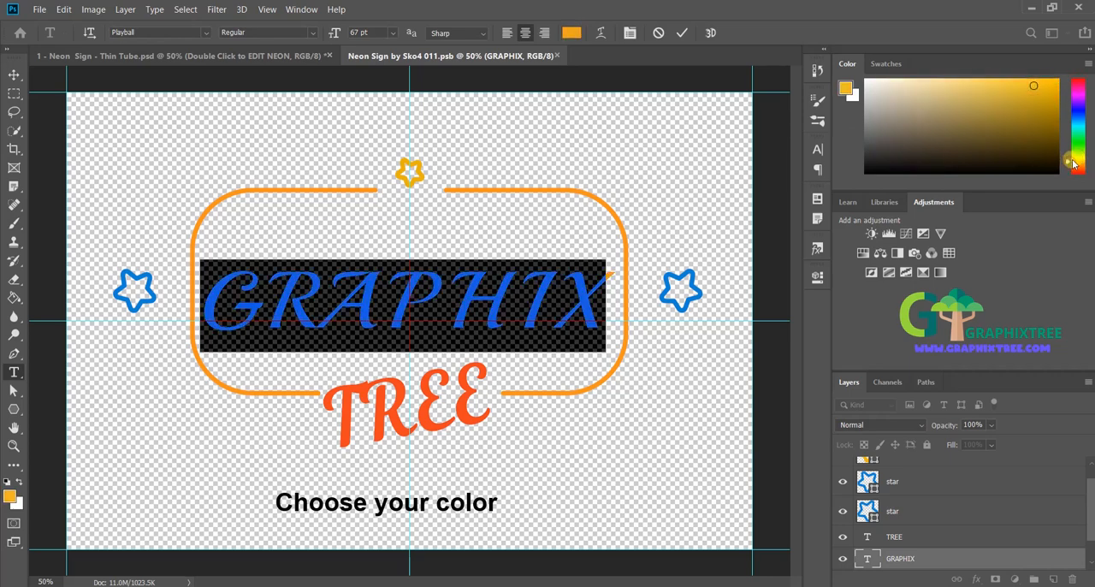
left_click(1074, 162)
left_click(1040, 93)
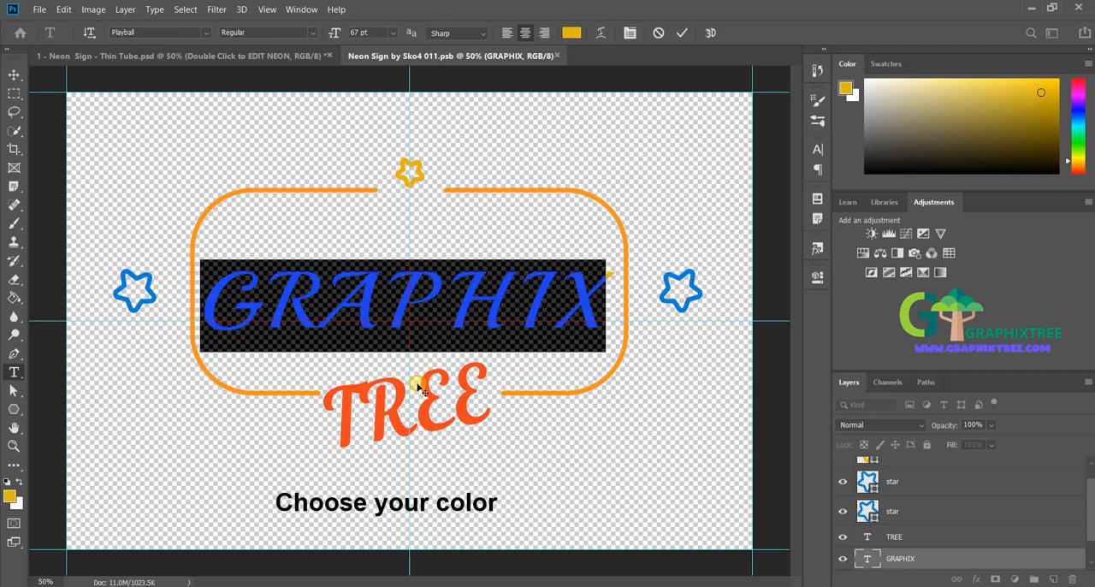
left_click(422, 301)
key("ctrl+a")
left_click(488, 289)
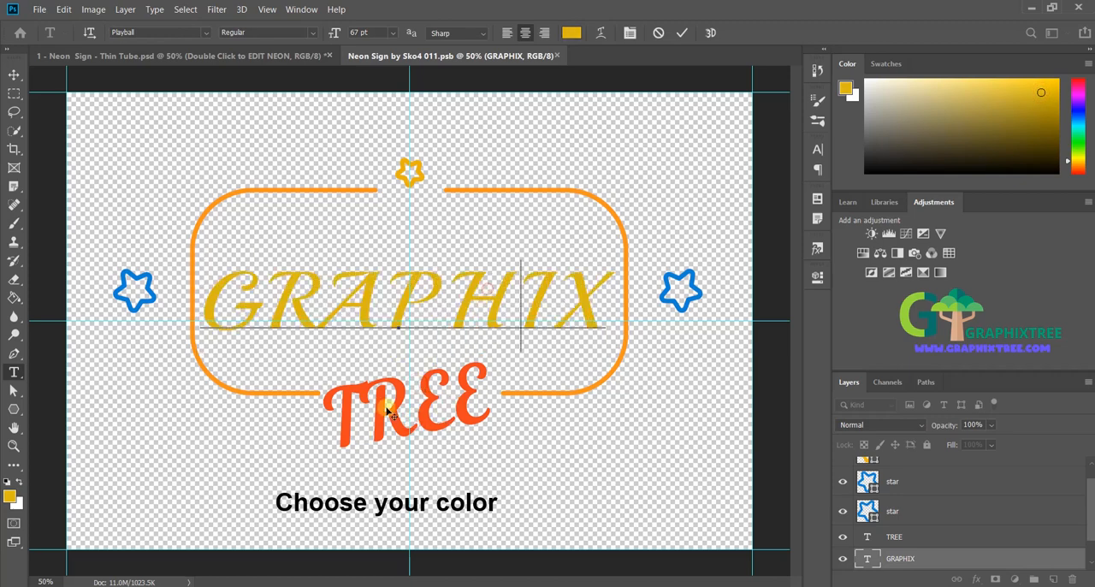
Step: Recolor the whole TREE text bright pink and commit the change
left_click(921, 540)
left_click(387, 413)
key("ctrl+a")
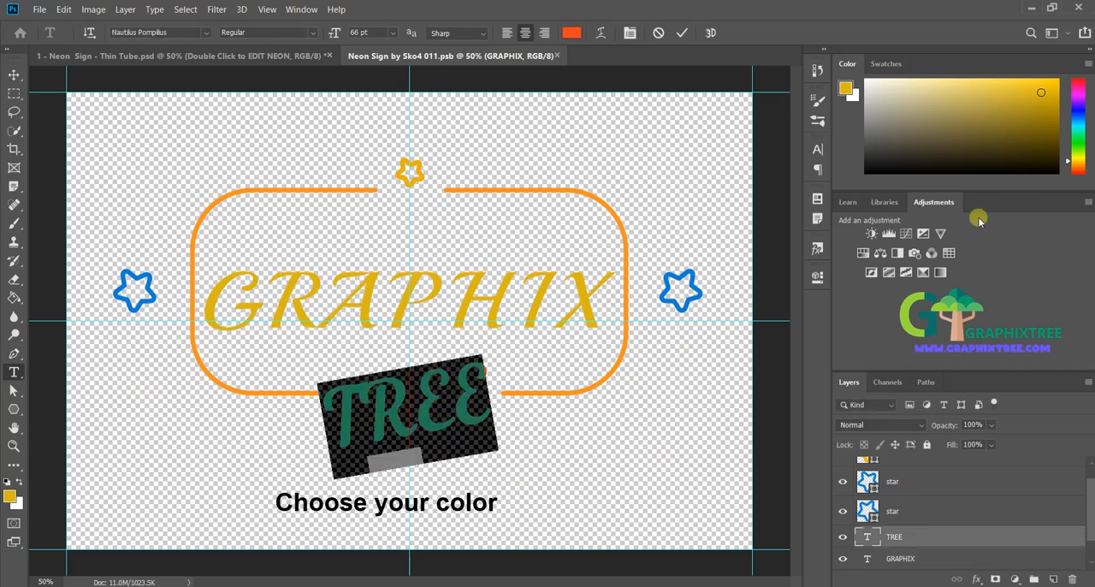
left_click_drag(1074, 147, 1080, 95)
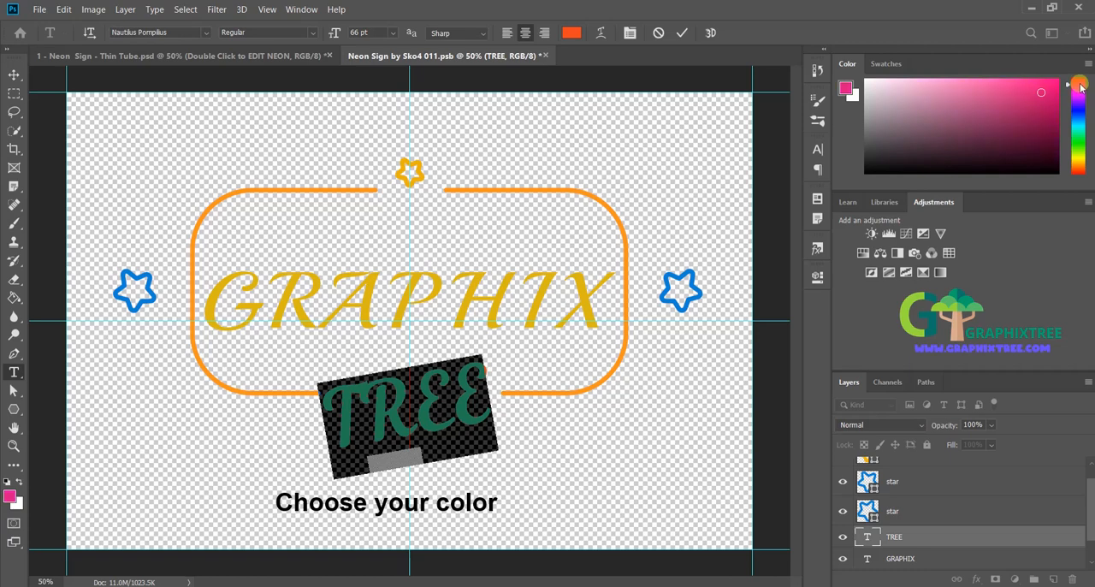
left_click(949, 537)
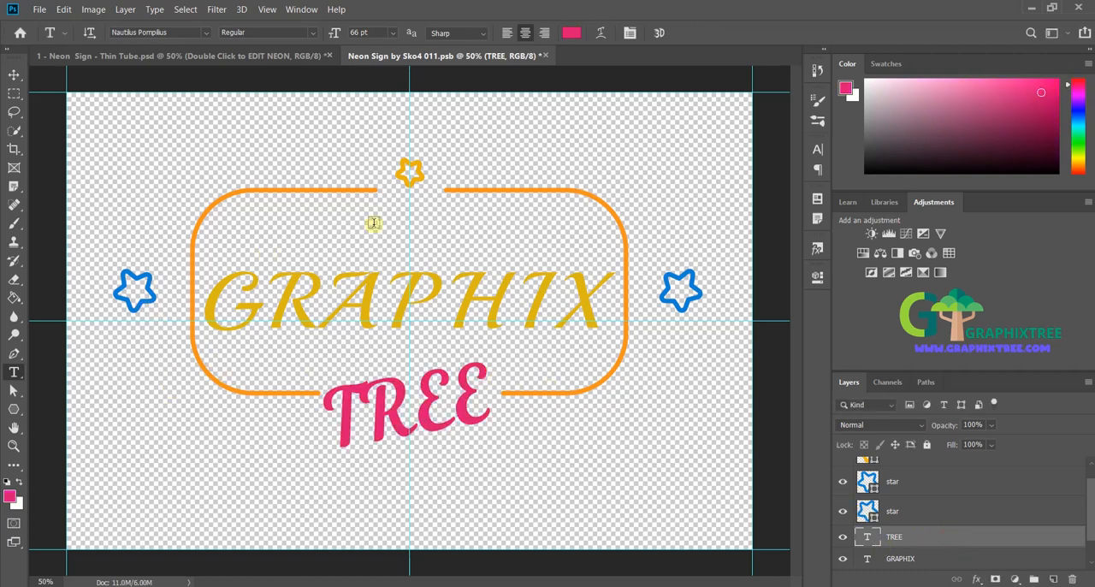
Step: Rasterize the star to the right of the frame and fill it with turquoise using the Paint Bucket tool
left_click(917, 511)
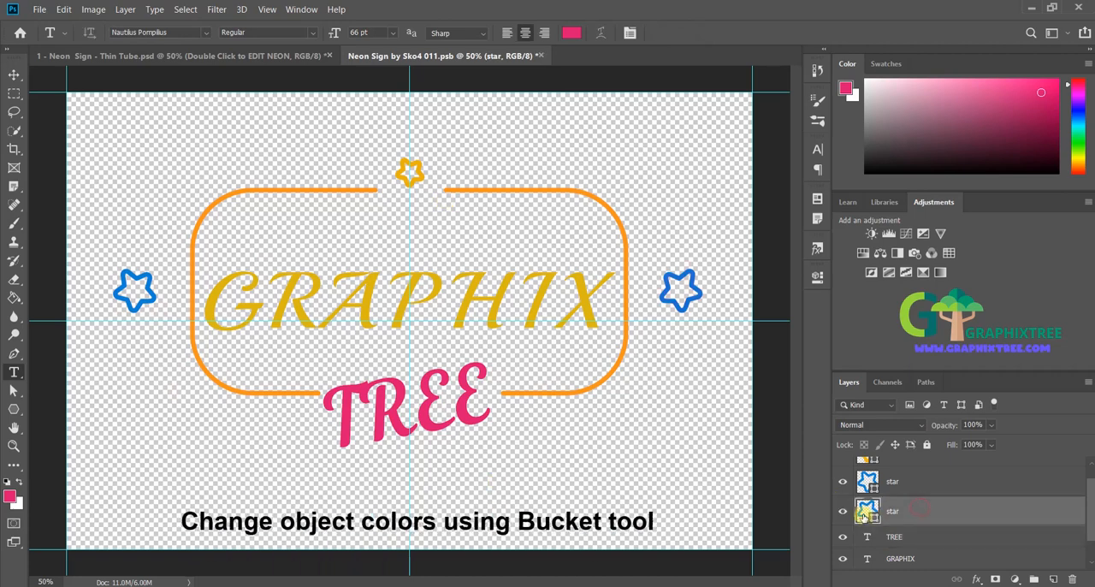
left_click(844, 510)
left_click(844, 511)
left_click(15, 295)
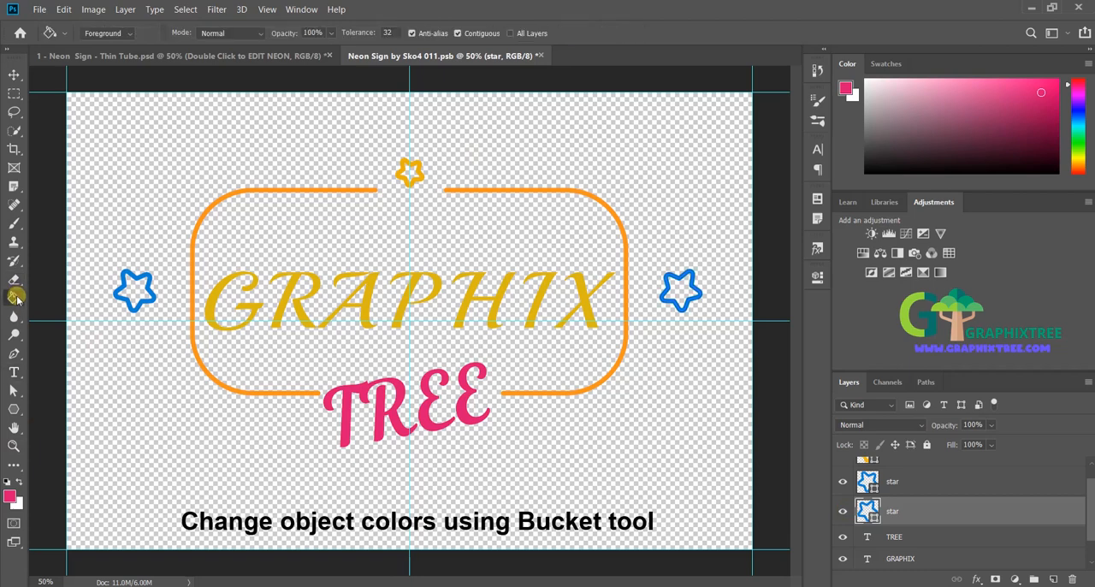
left_click(1081, 111)
left_click_drag(1083, 111, 1084, 129)
left_click(661, 281)
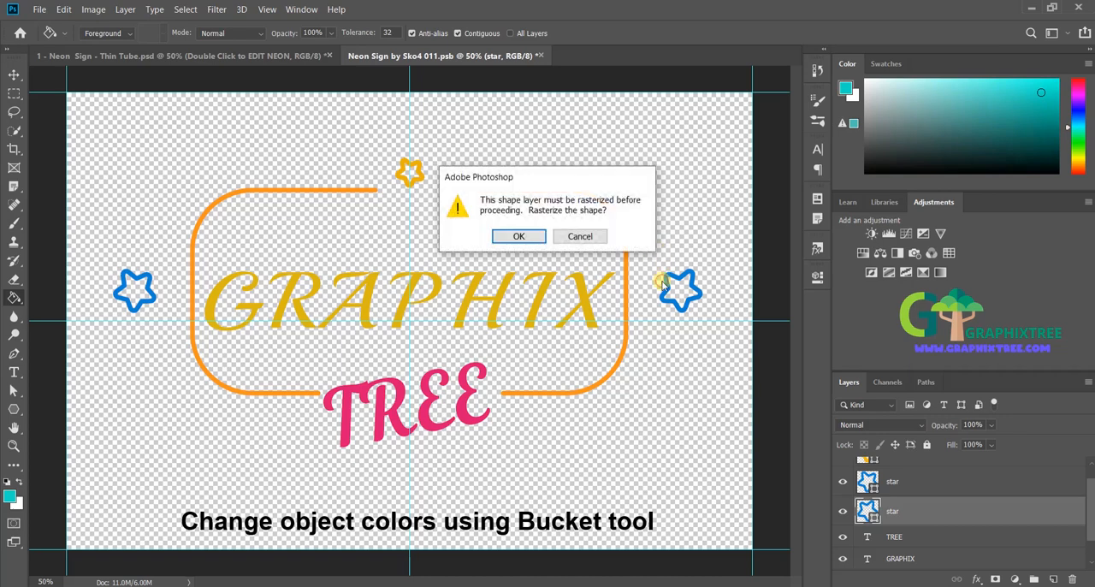
key("Escape")
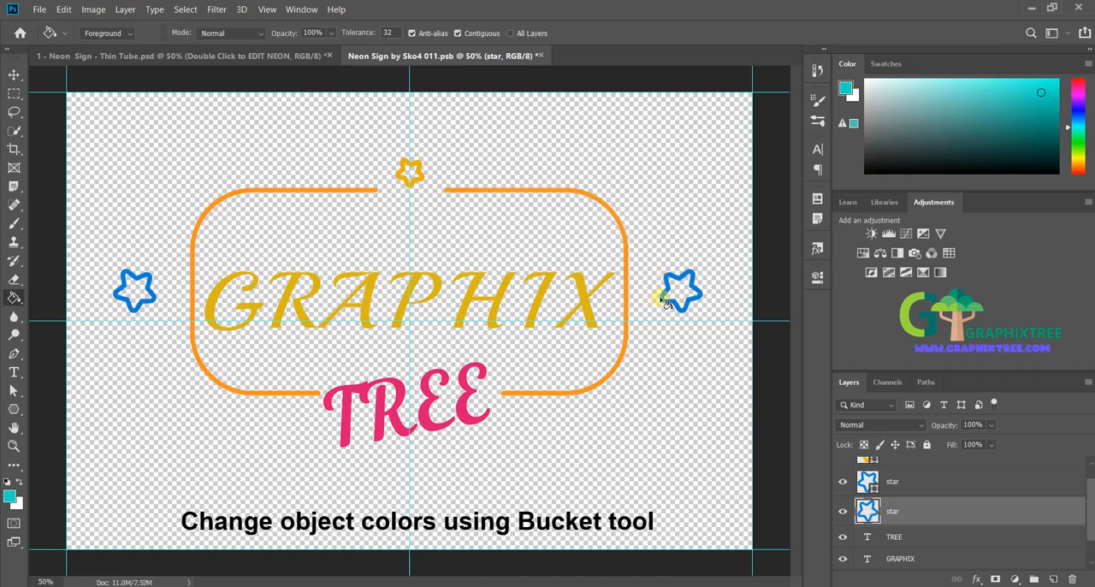
left_click(666, 301)
Step: Rasterize the star to the left of the frame and fill it with pinkish red
left_click(948, 479)
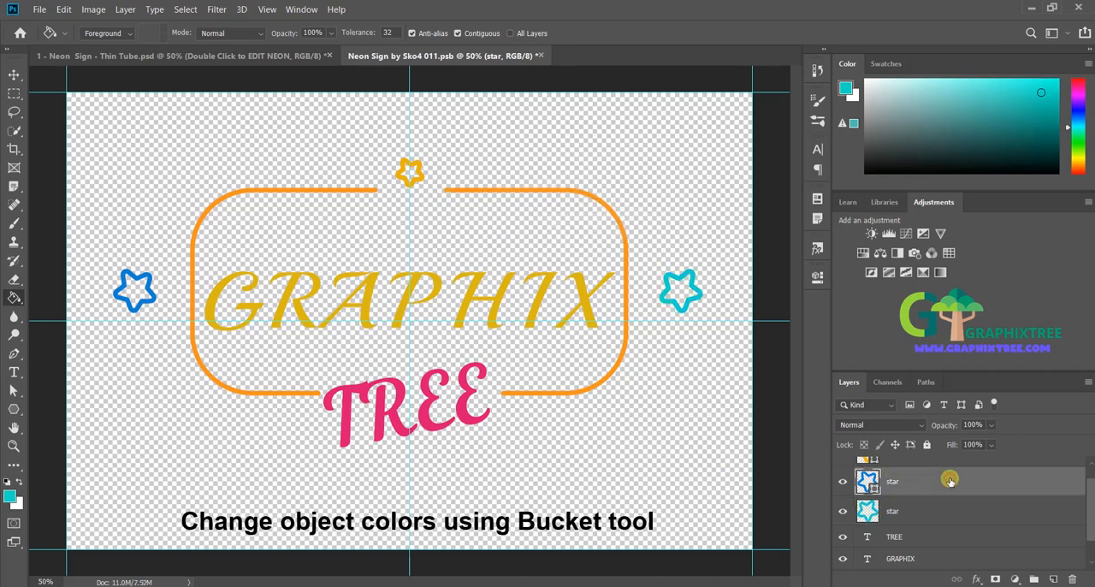
left_click(1079, 83)
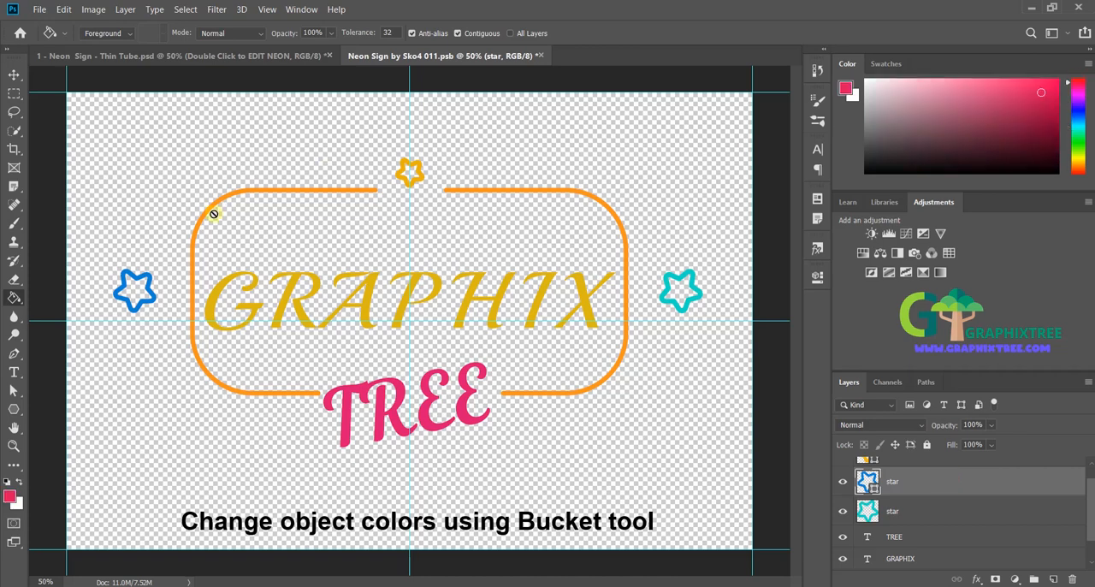
left_click(142, 276)
key("Return")
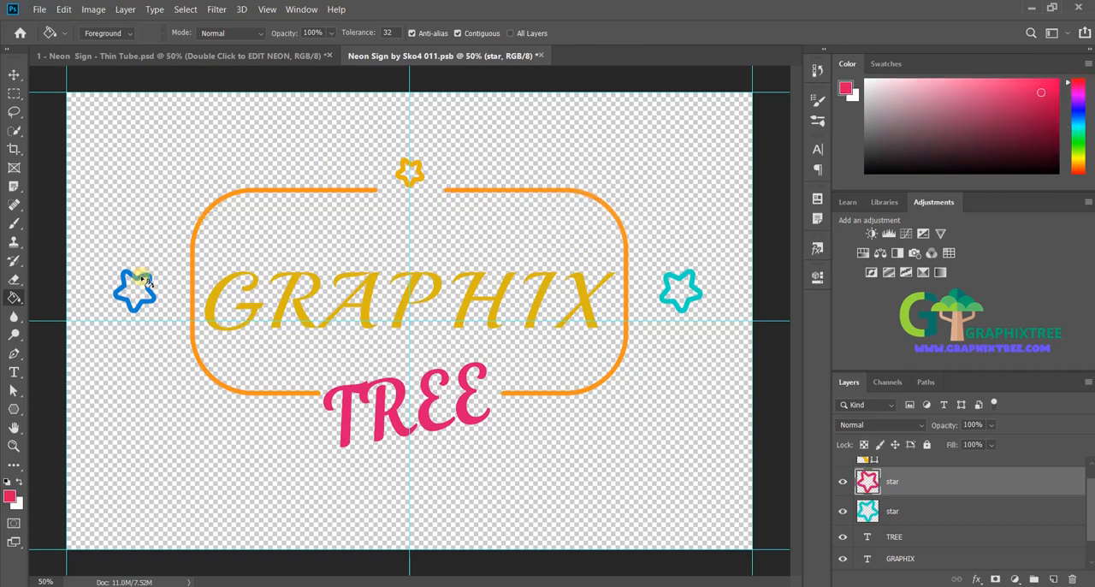
left_click(144, 279)
Step: Rasterize the small star above the frame and fill it with reddish orange
scroll(925, 468, "up", 1)
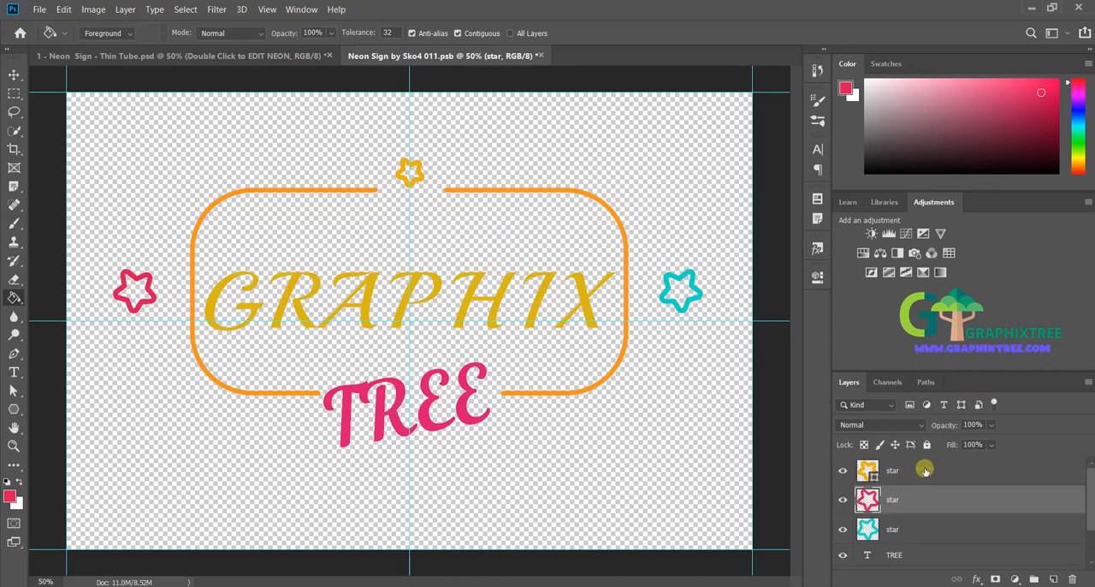
left_click(924, 479)
left_click(1030, 128)
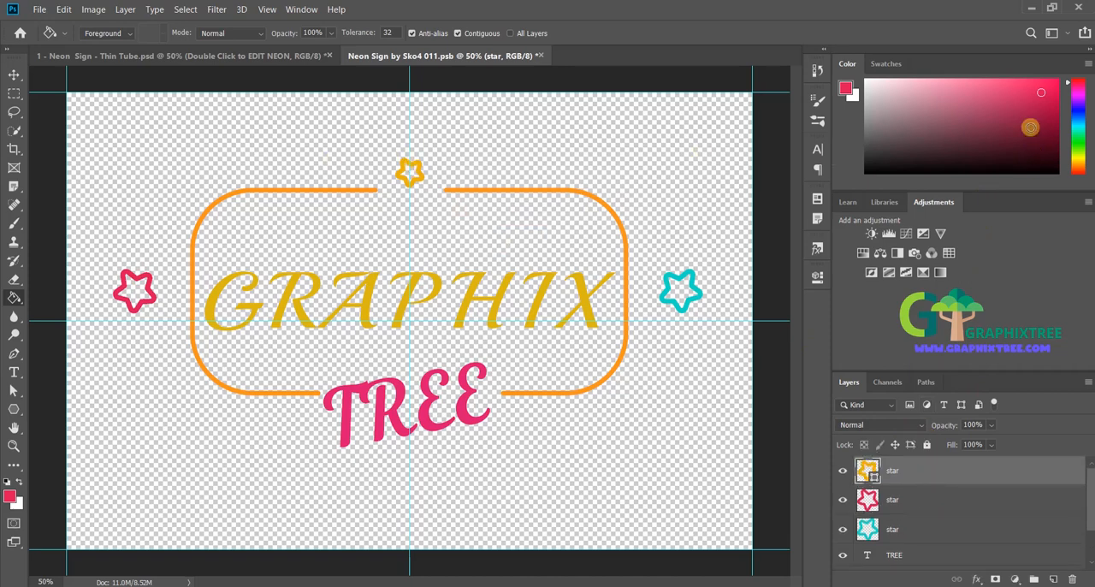
left_click_drag(1090, 166, 1087, 173)
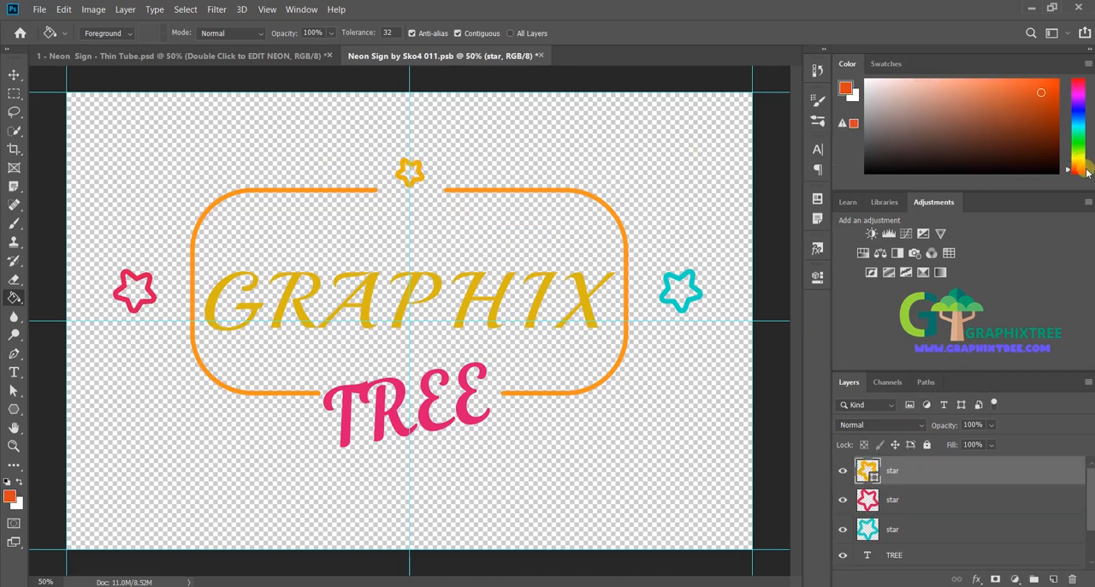
left_click(432, 173)
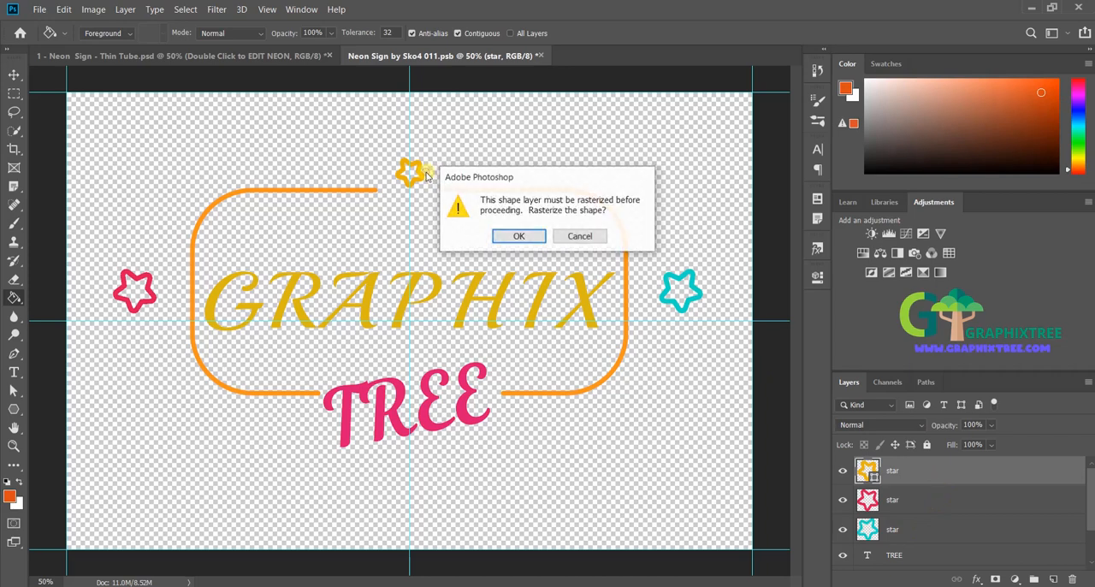
key("Return")
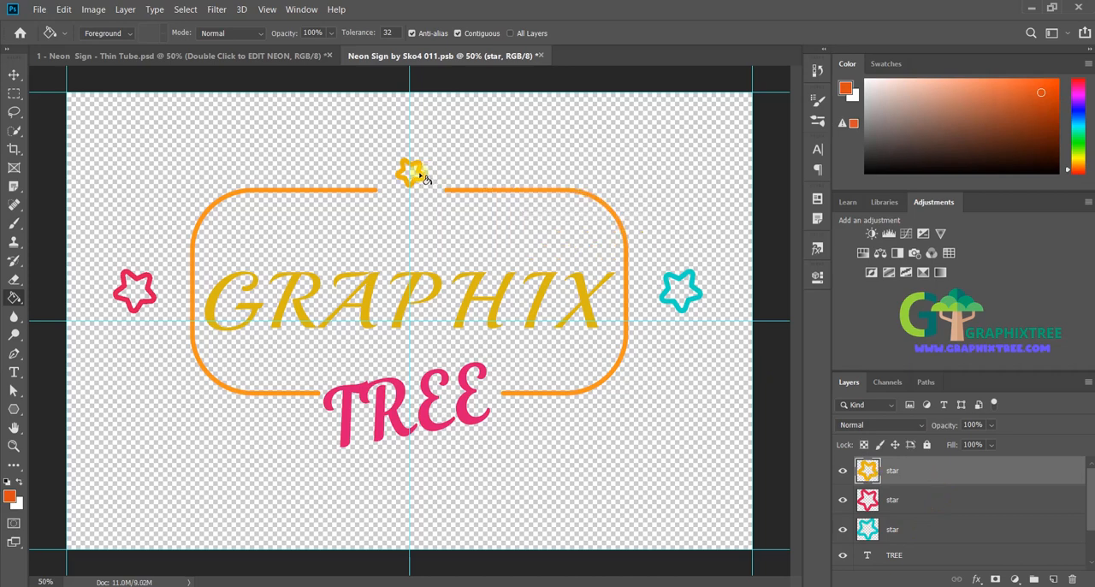
left_click(426, 177)
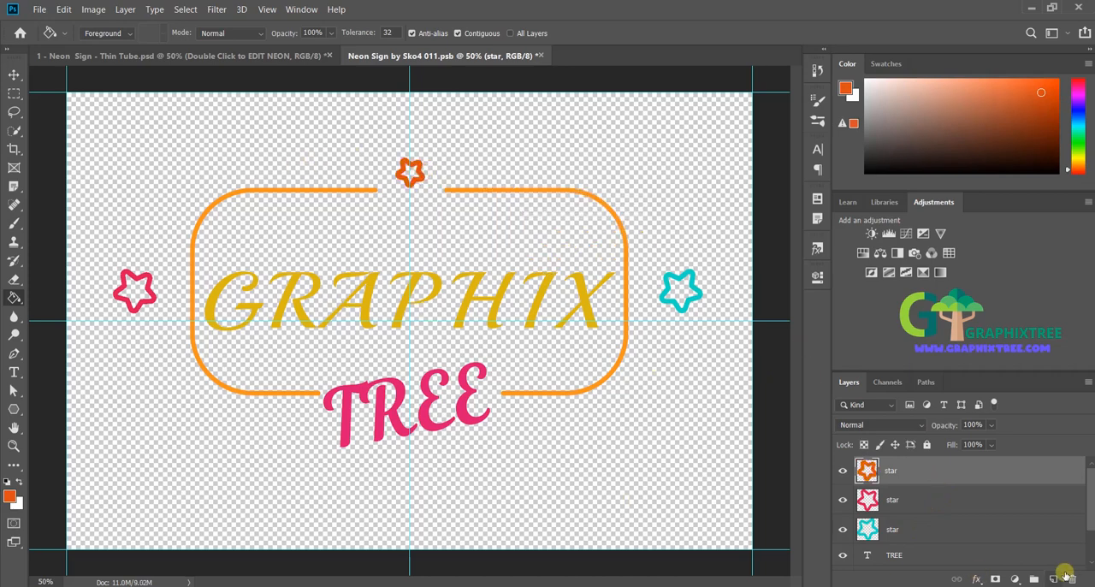
Step: Rasterize the Border shape layer and fill the rounded frame with blue
left_click_drag(1090, 493, 1089, 553)
left_click(948, 551)
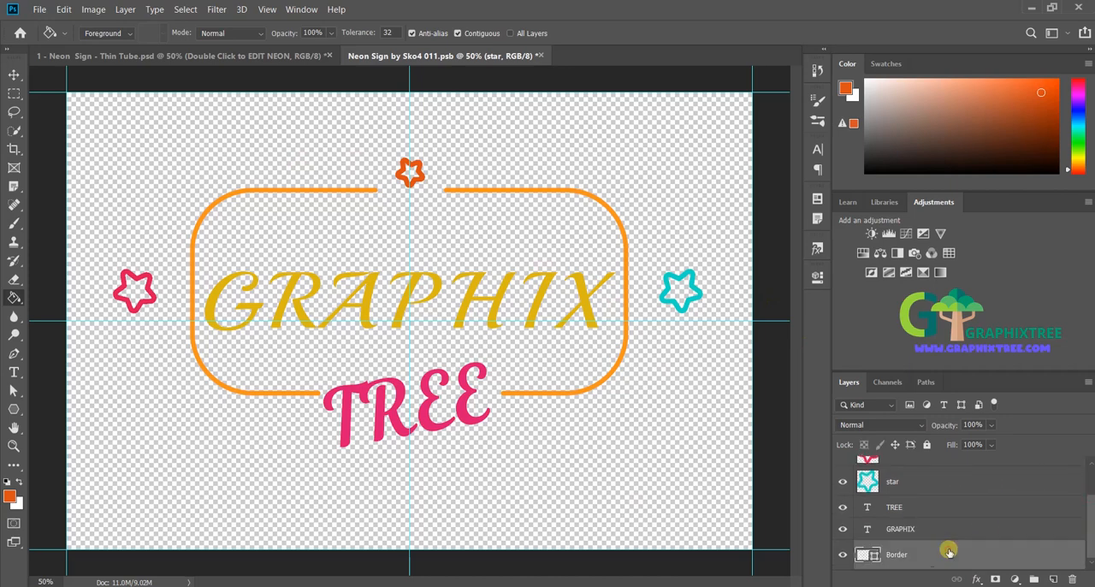
left_click(581, 405)
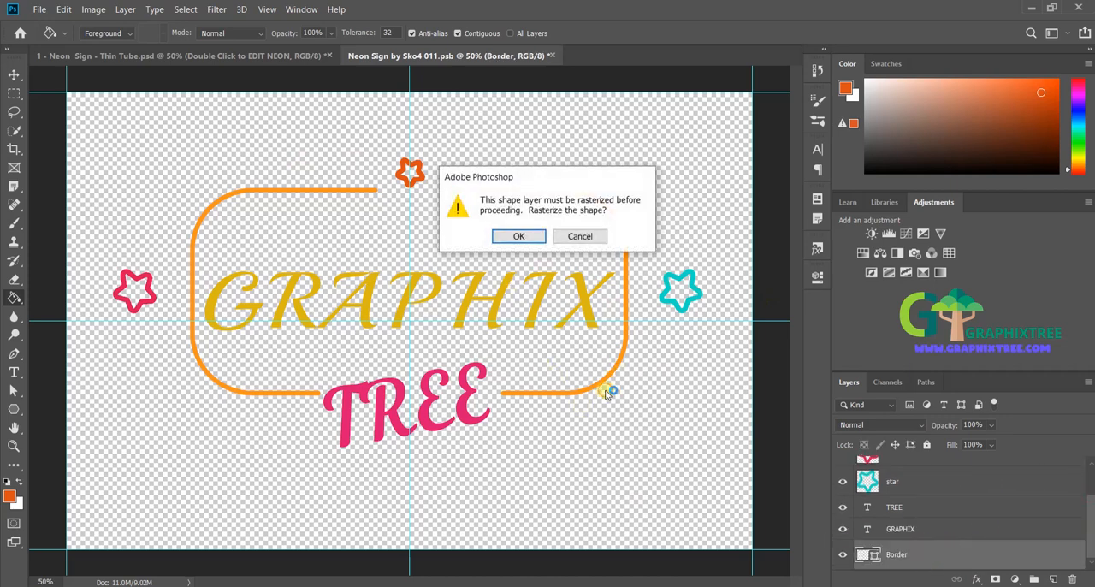
key("Return")
mouse_move(1078, 128)
left_mouse_down()
mouse_move(1080, 114)
mouse_move(1004, 87)
left_mouse_up()
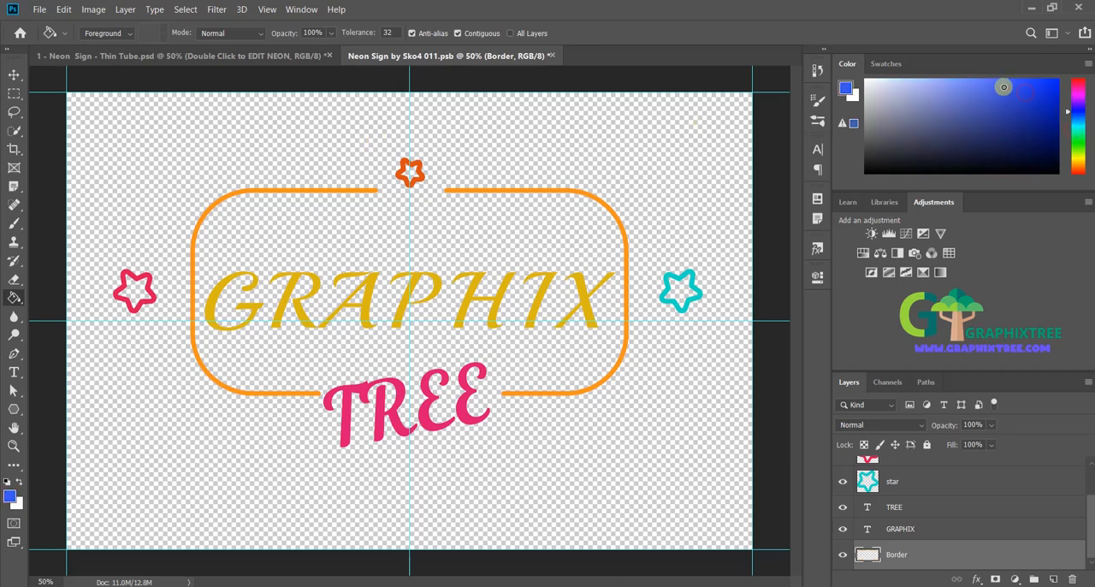
left_click(261, 200)
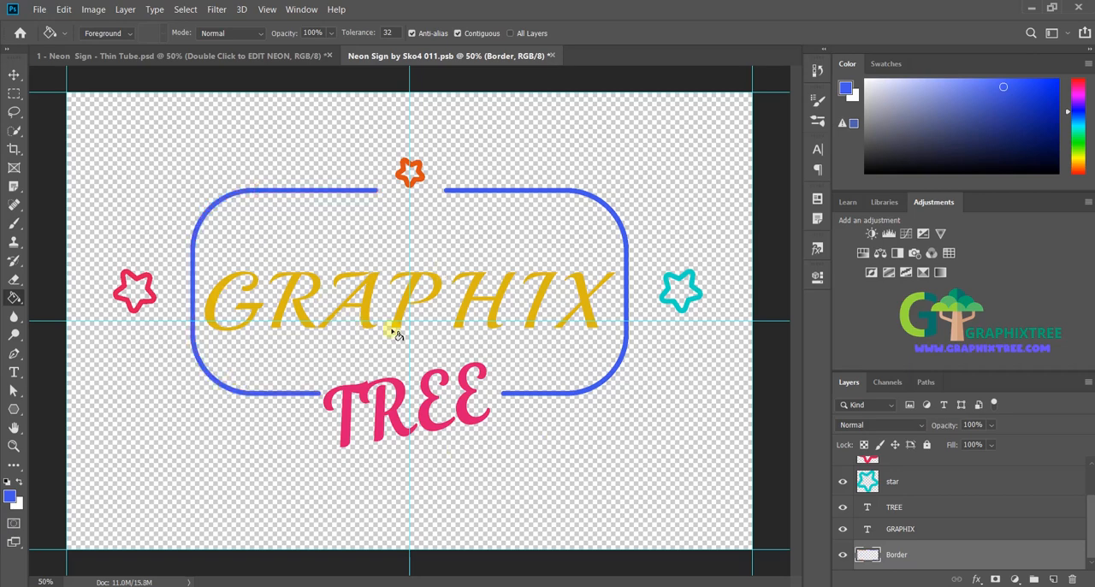
Step: Save the recolored smart object and return to the main Thin Tube document to show the updated sign
left_click(39, 9)
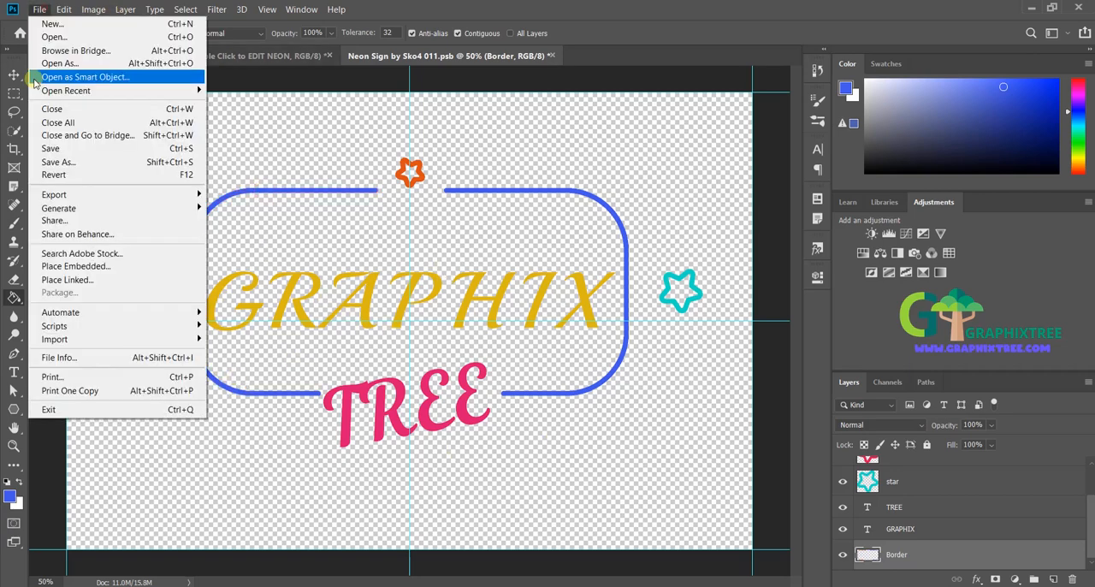
left_click(51, 148)
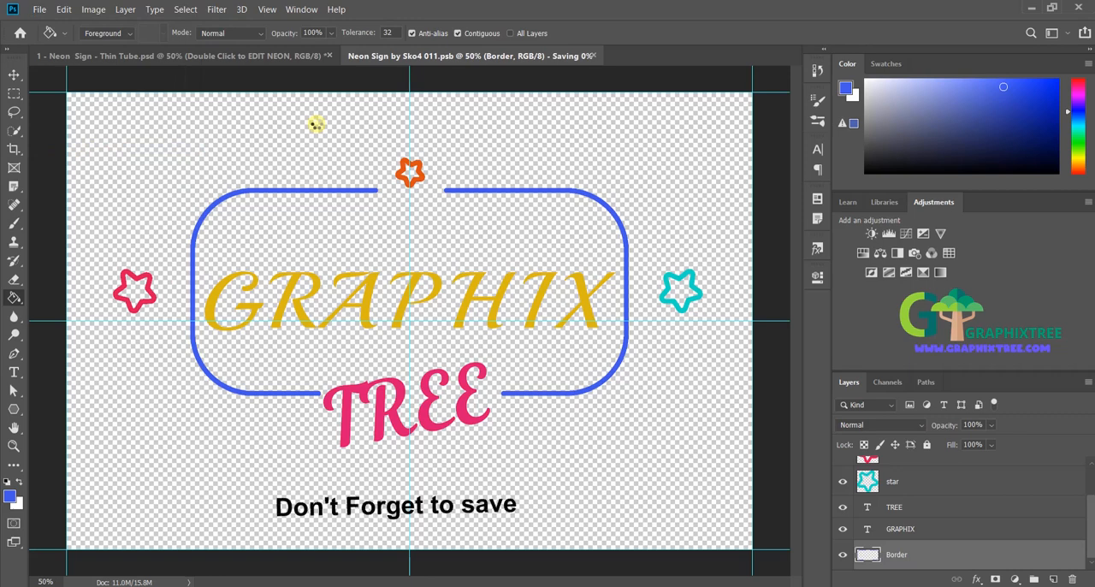
left_click(269, 62)
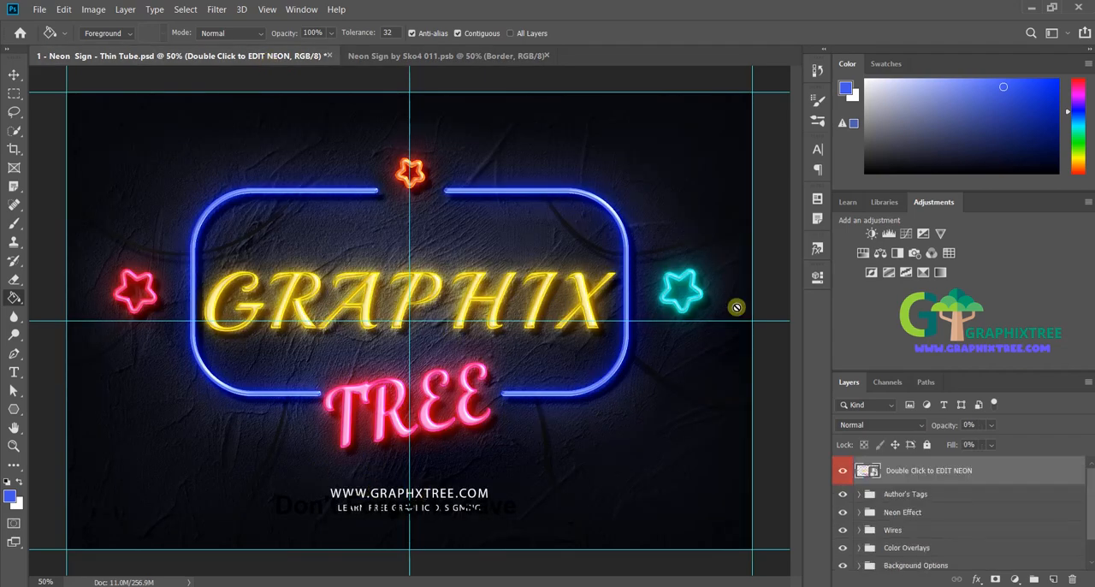
Step: Return to the Neon Sign smart object document and activate the Polygon tool
left_click(434, 53)
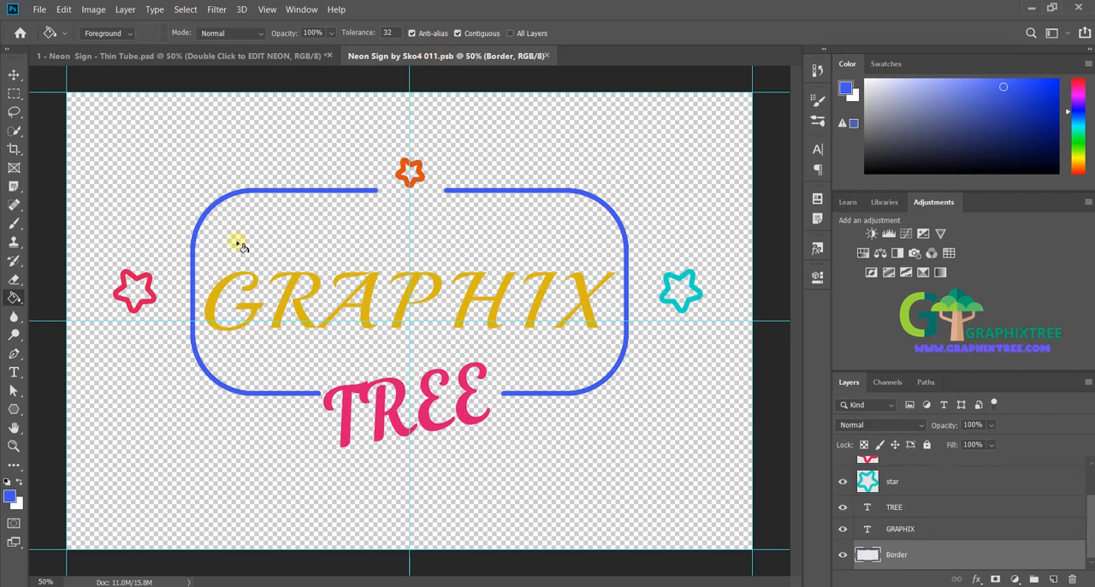
left_click(13, 411)
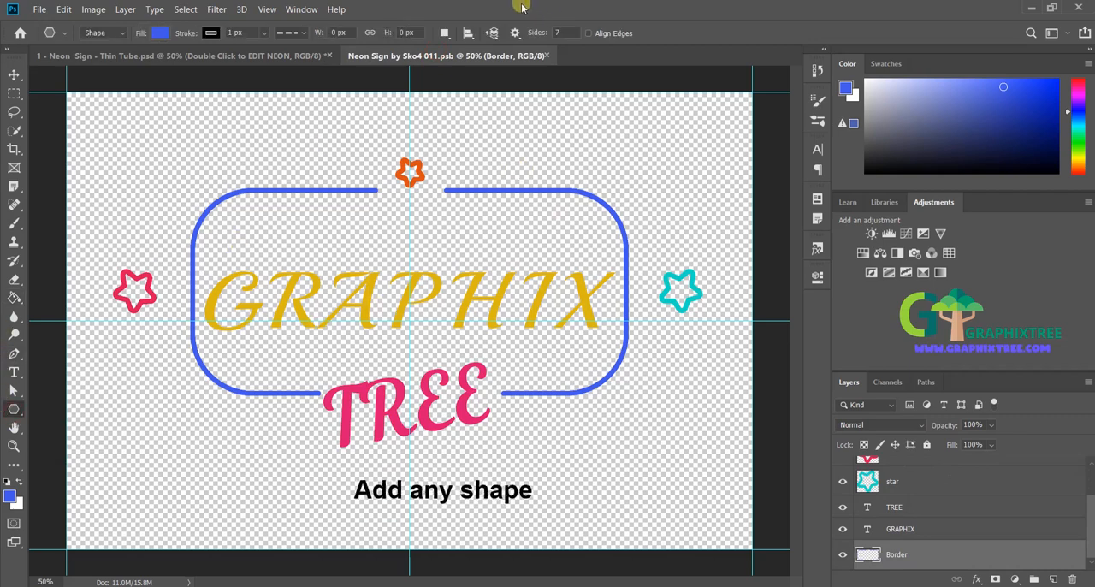
left_click(515, 33)
left_click(516, 31)
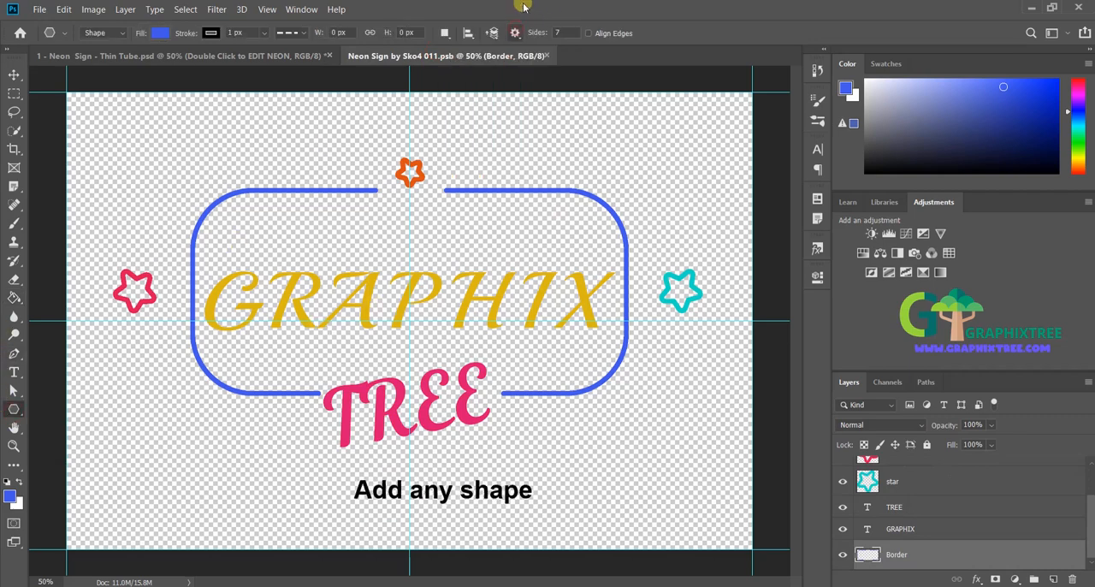
left_click(112, 33)
left_click(94, 42)
left_click(58, 33)
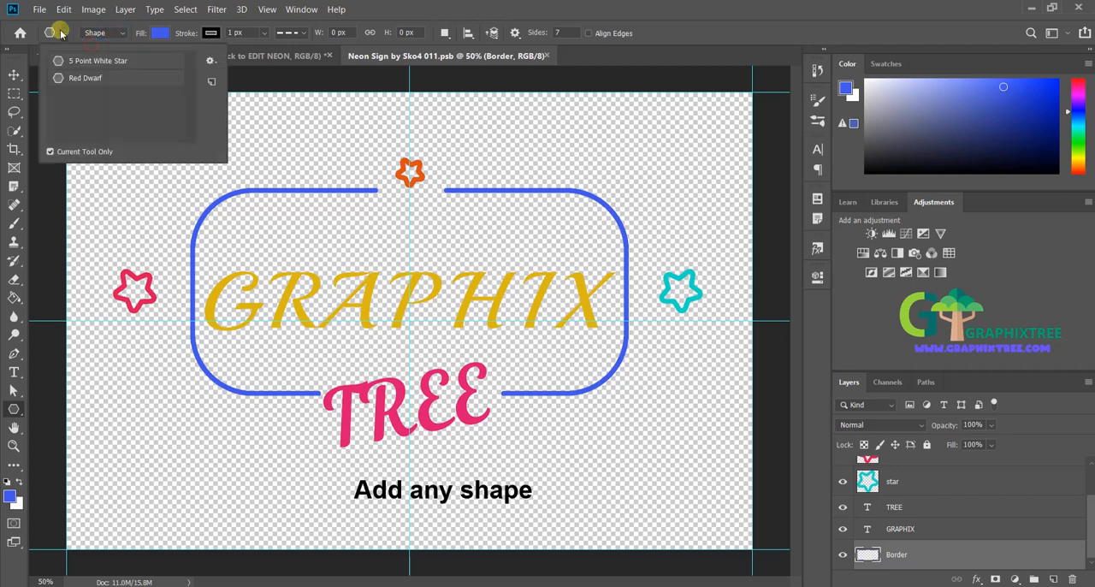
left_click(62, 33)
left_click(61, 32)
left_click(62, 33)
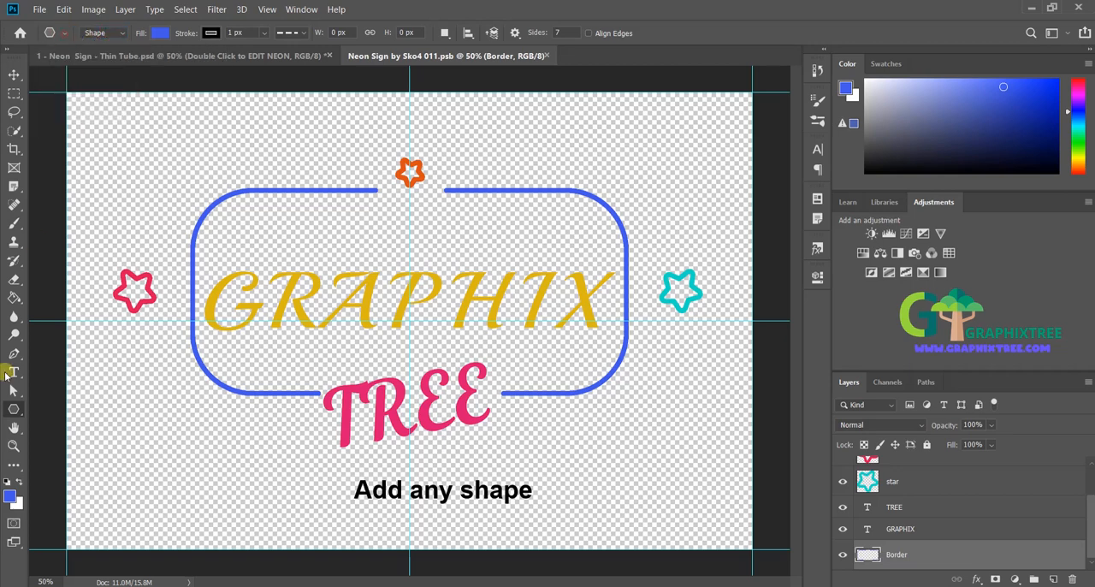
left_click(14, 408)
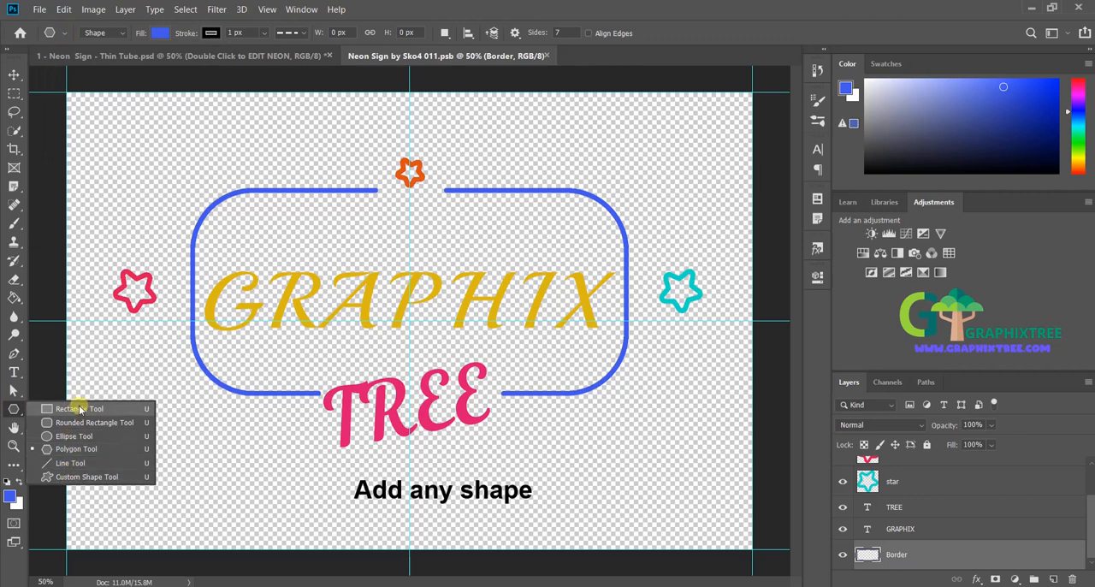
left_click(12, 408)
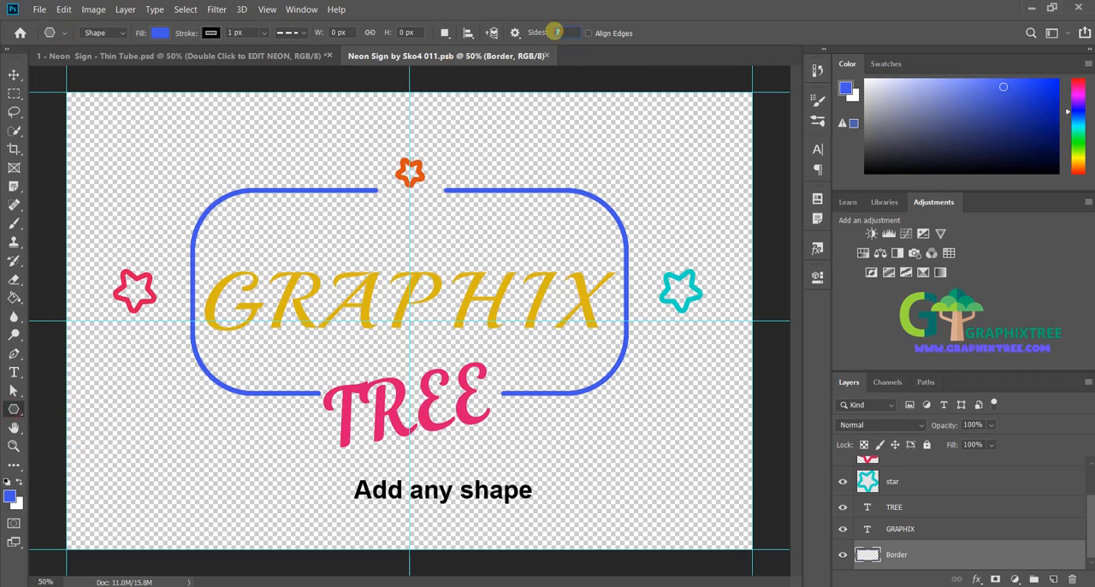
Step: Try drawing a seven-sided polygon about 359 px wide above the frame's upper-left corner, and undo it
left_click(265, 117)
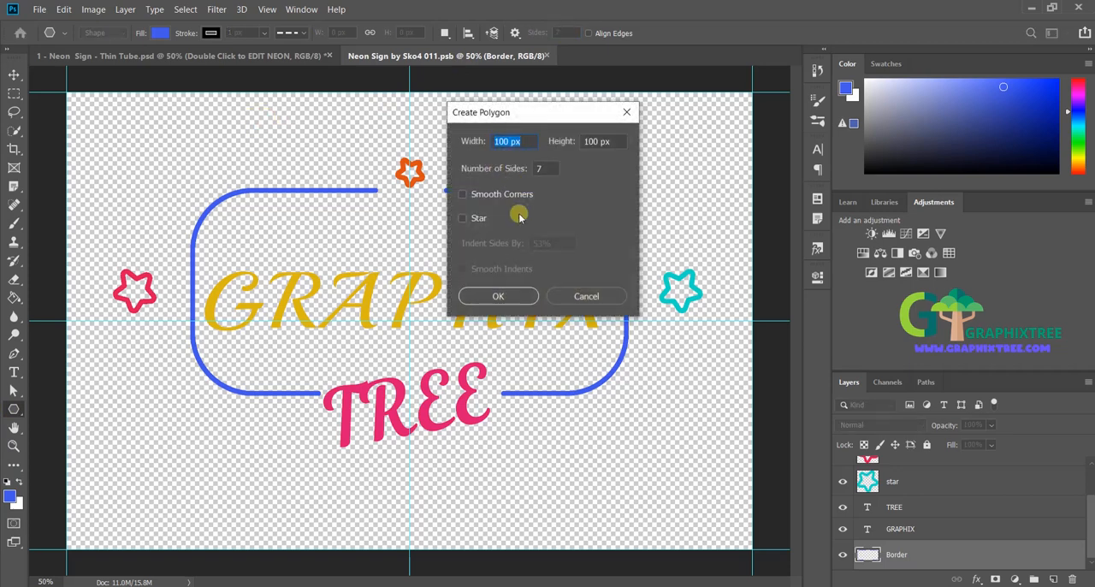
key("Escape")
left_click_drag(228, 122, 275, 130)
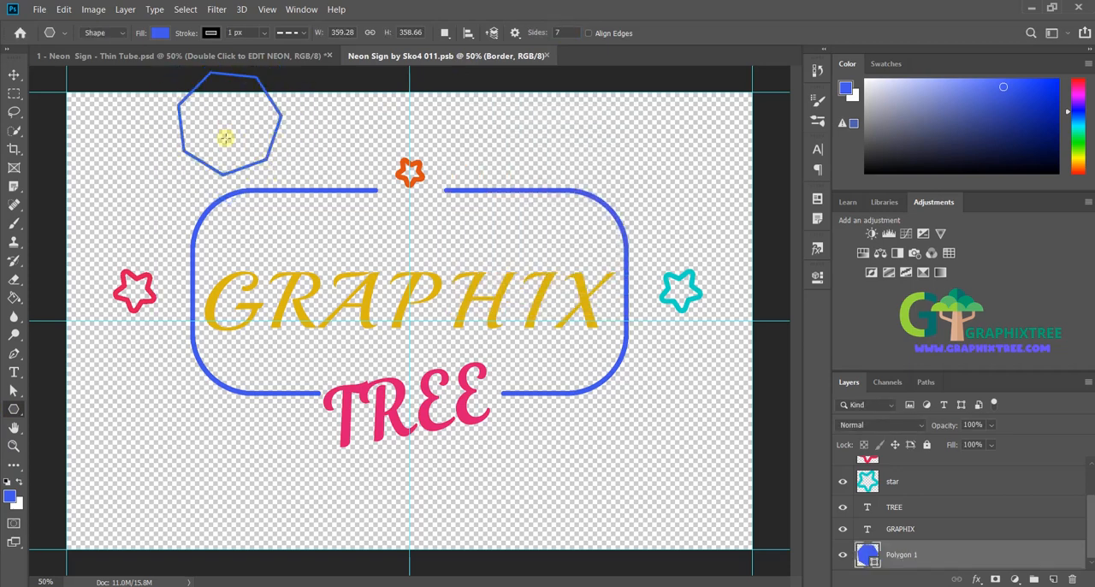
key("ctrl+z")
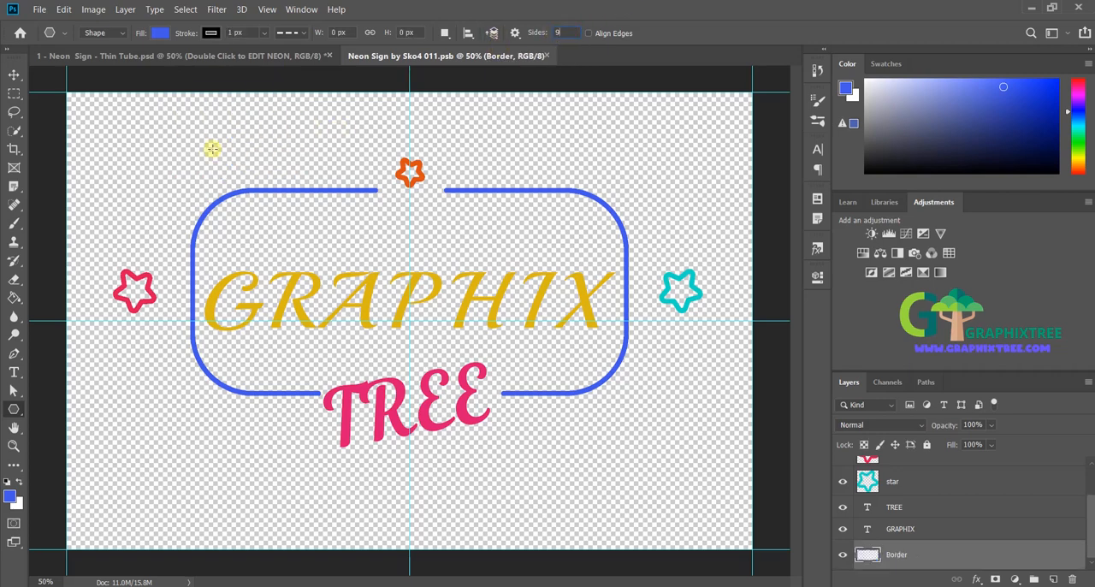
Step: Draw a nine-sided polygon around TREE, enlarge it to about 593 by 542 px, and set its layer fill to 0%
left_click_drag(160, 136, 467, 435)
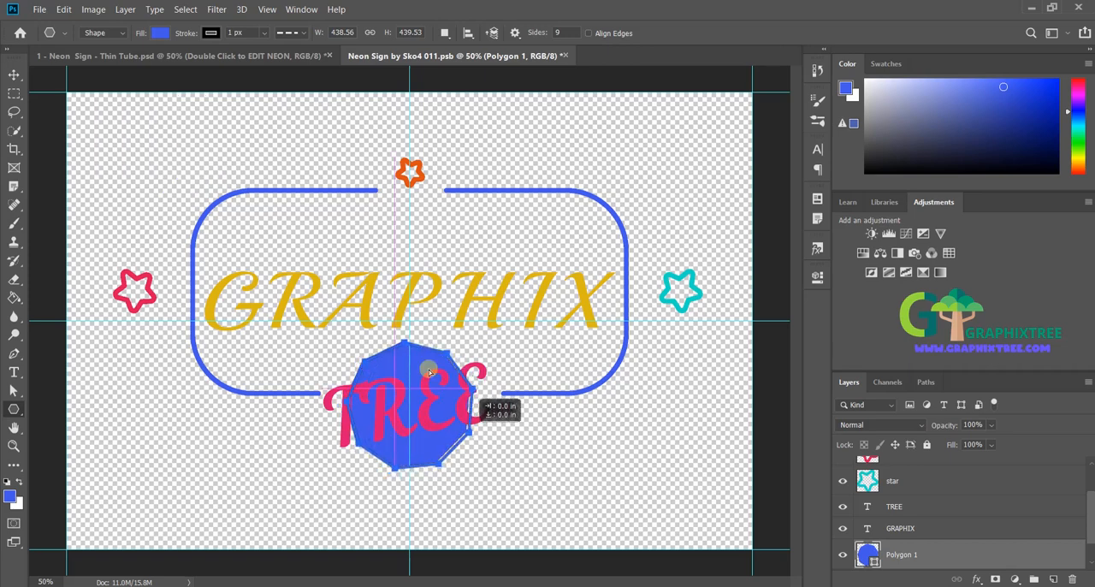
left_click(13, 75)
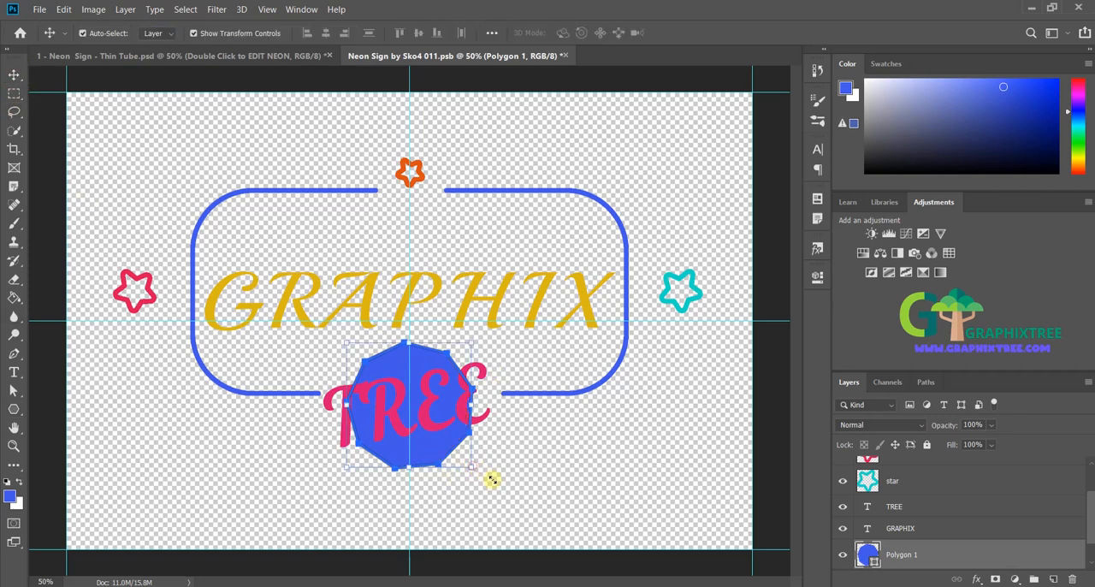
mouse_move(472, 465)
left_mouse_down()
mouse_move(516, 495)
mouse_move(443, 465)
mouse_move(452, 465)
left_mouse_up()
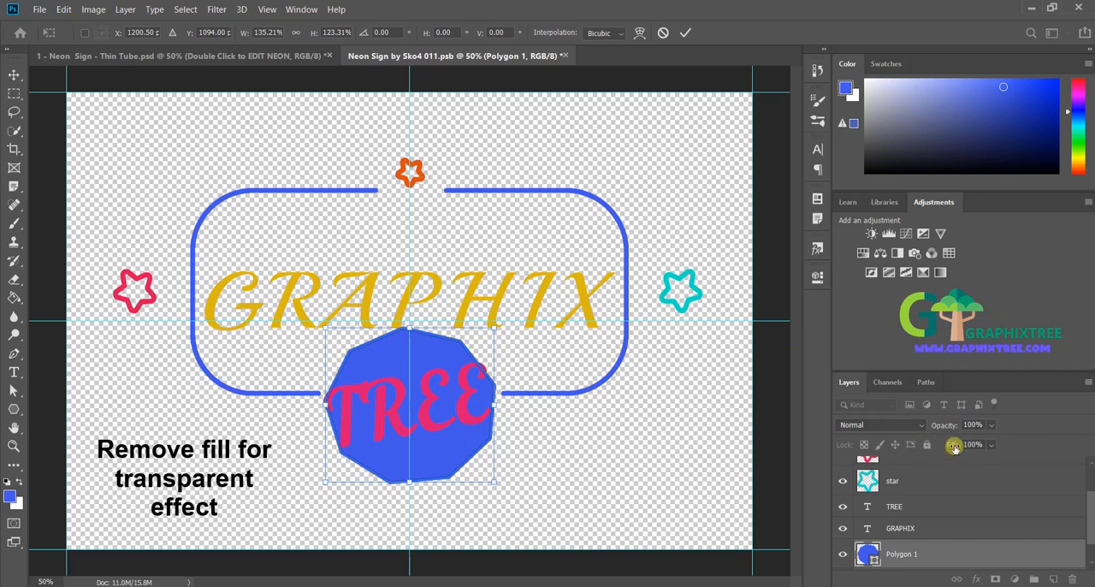
left_click_drag(954, 446, 862, 454)
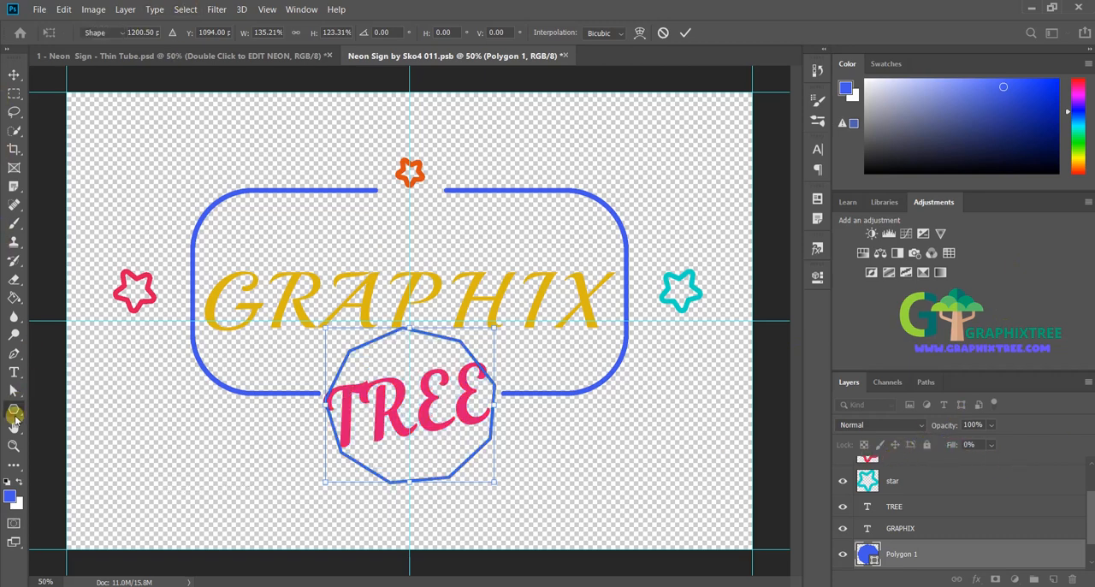
Step: Try to set the polygon's stroke width to 10 px
left_click(14, 411)
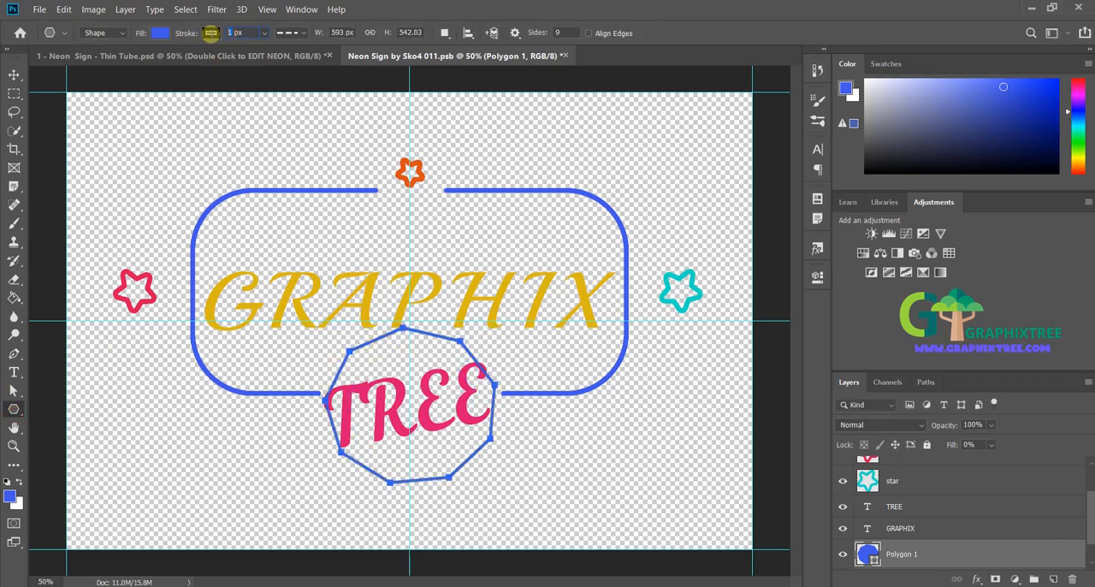
type("10")
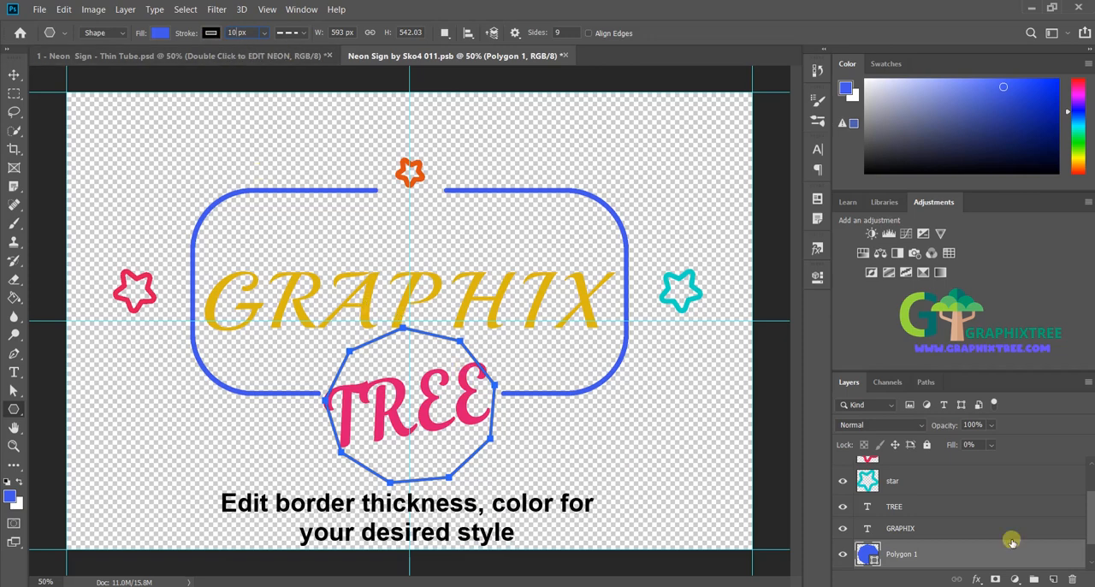
key("Return")
left_click(978, 532)
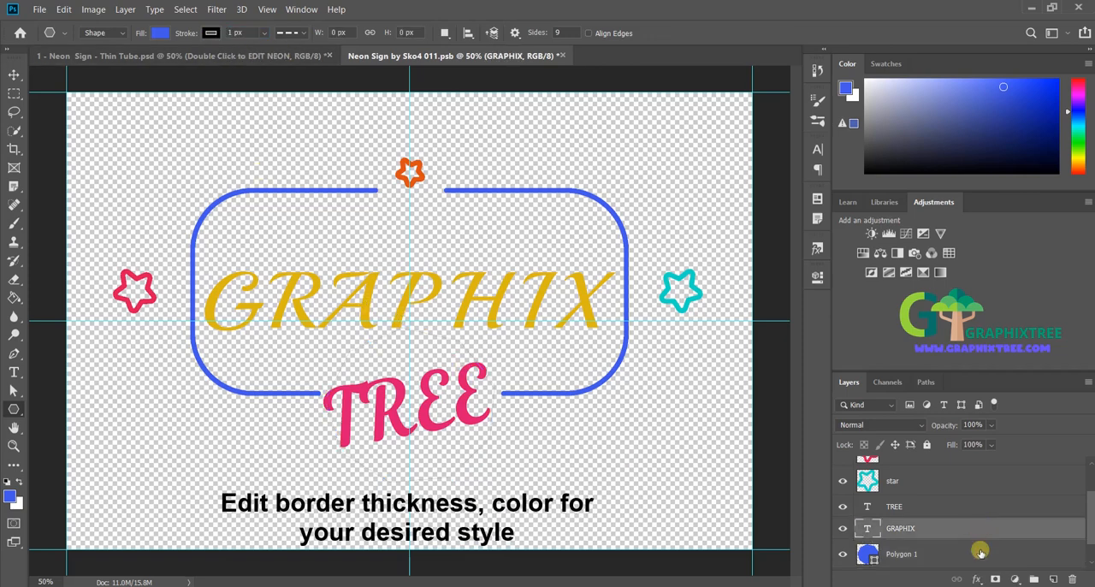
left_click(980, 551)
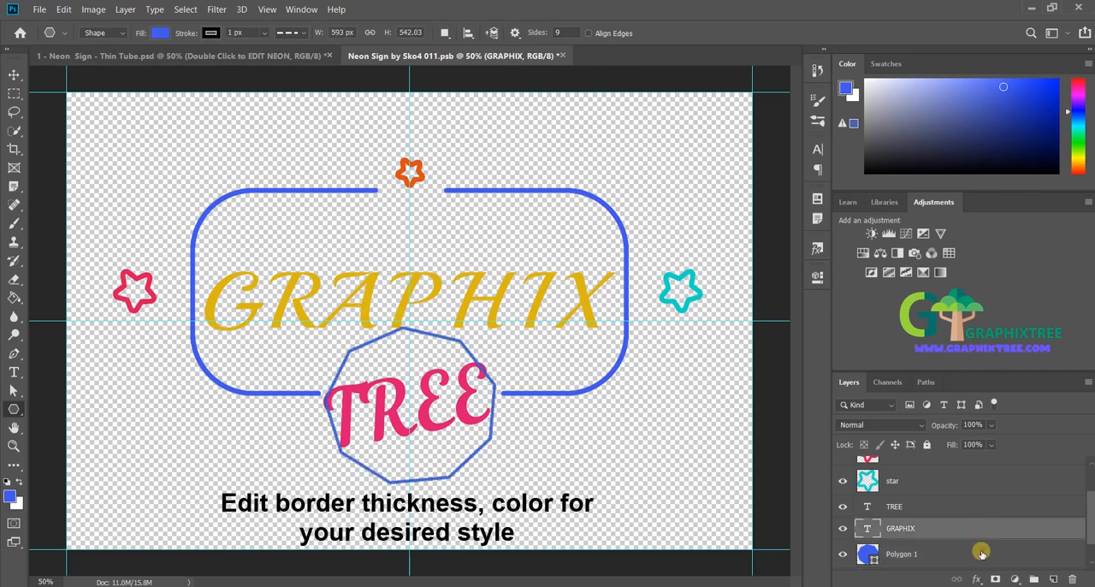
Step: Give the polygon around TREE a yellow 10 px stroke with a solid line style
left_click(210, 32)
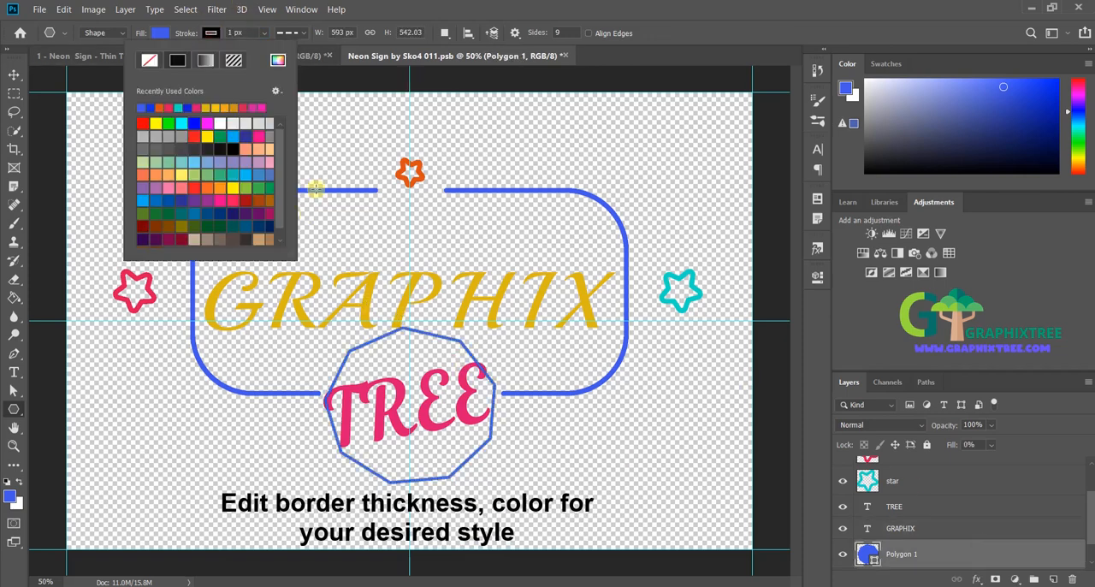
left_click(184, 173)
left_click(348, 9)
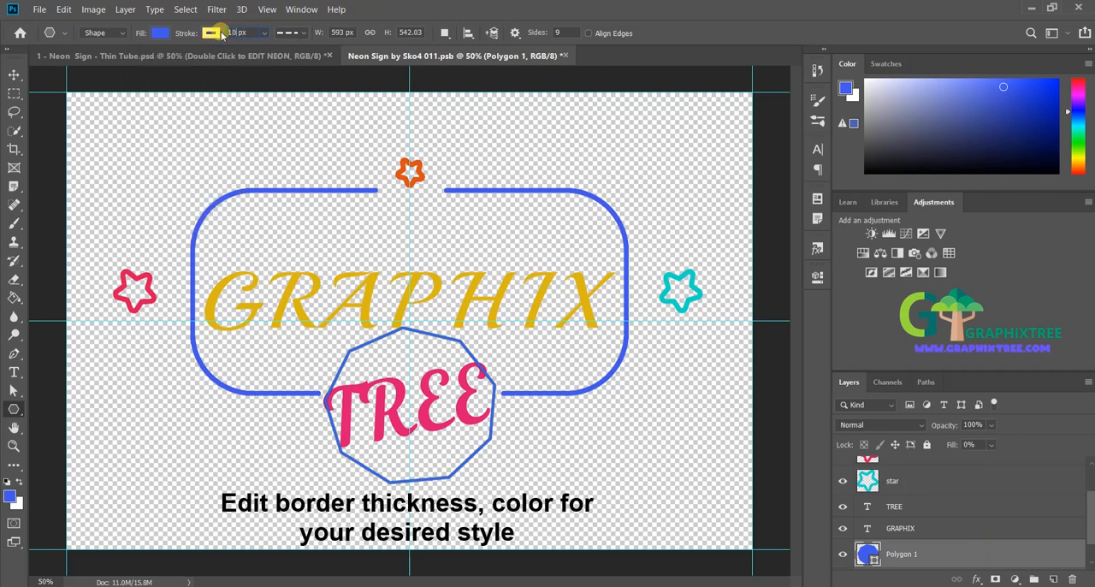
key("Return")
left_click(299, 32)
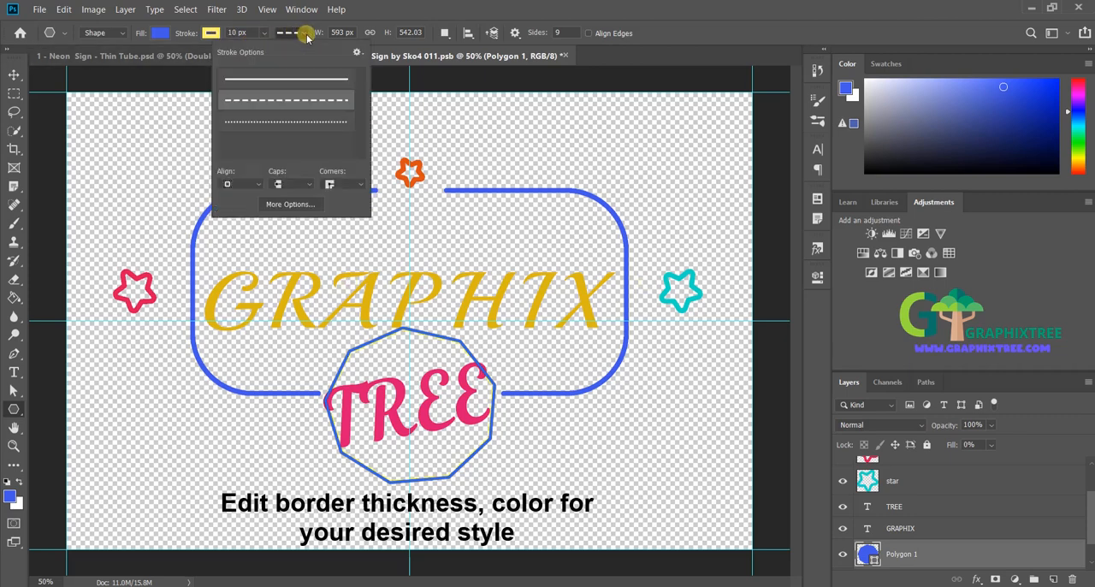
left_click(269, 116)
left_click(272, 83)
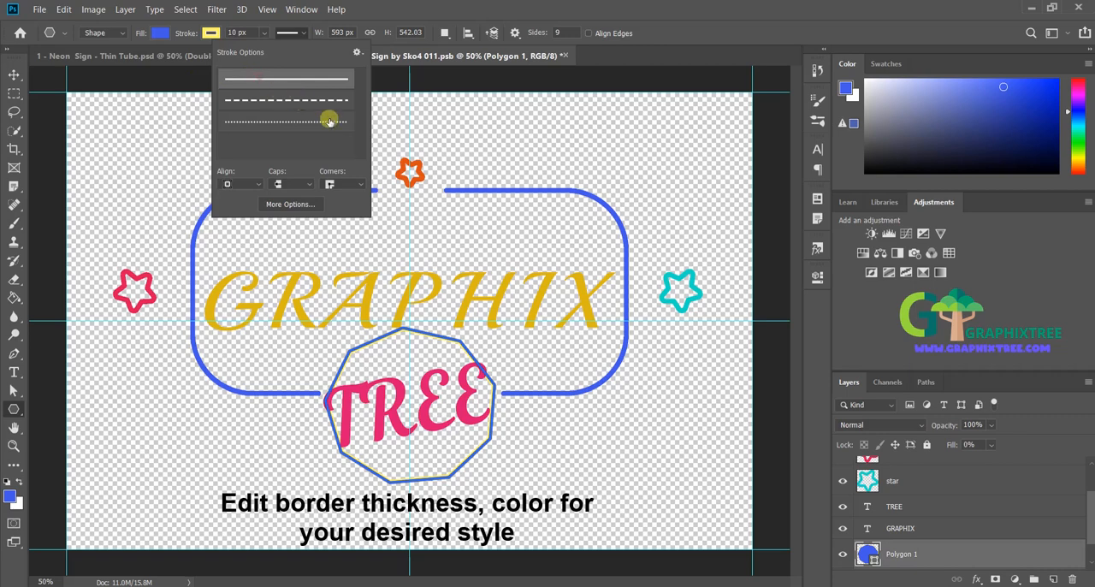
left_click(390, 16)
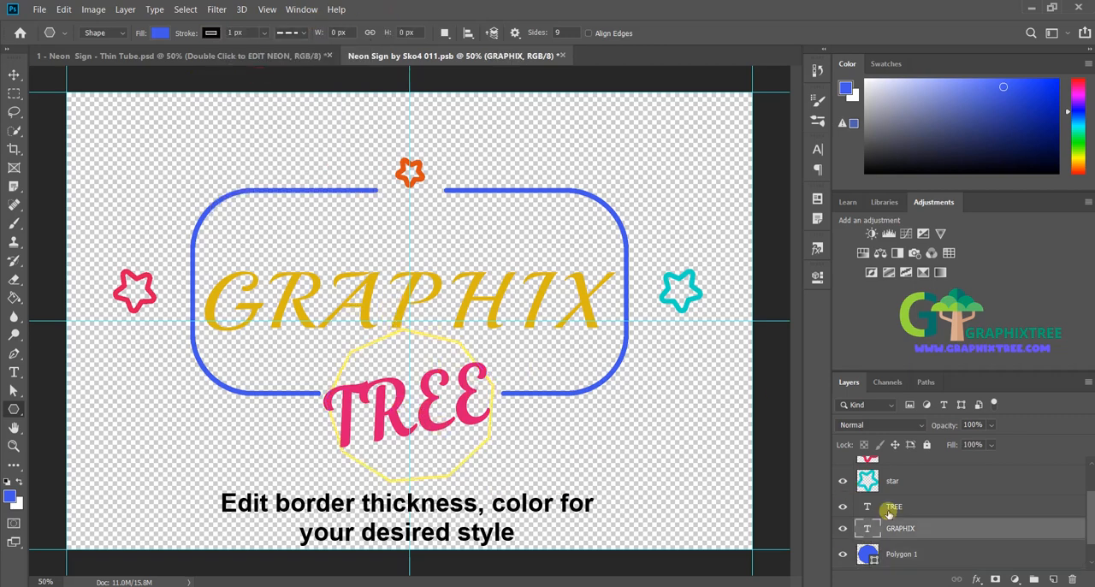
Step: Change the polygon's stroke color to light pink
left_click(980, 552)
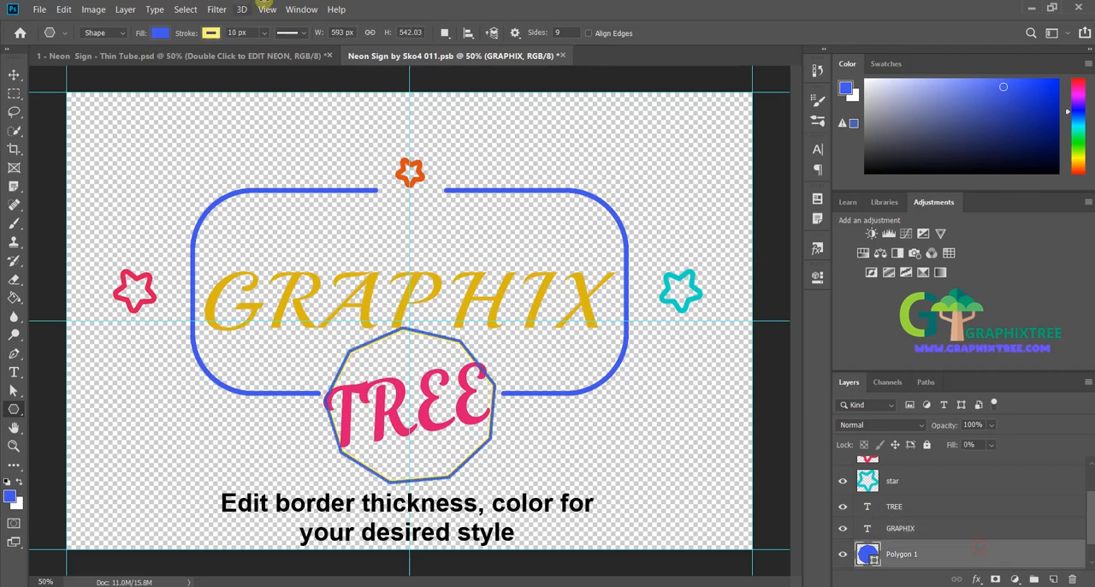
left_click(210, 33)
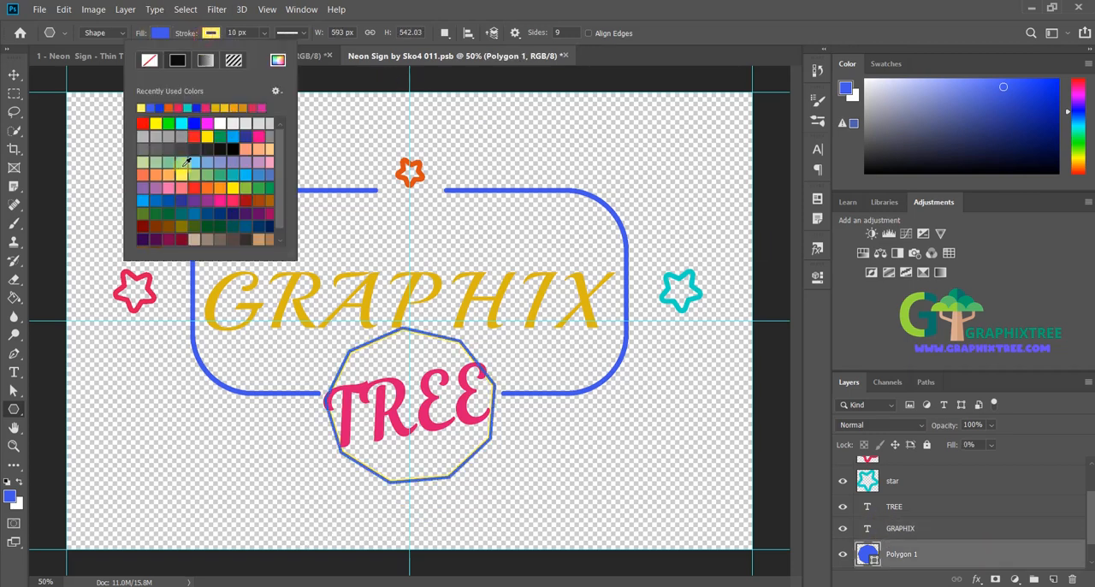
left_click(160, 188)
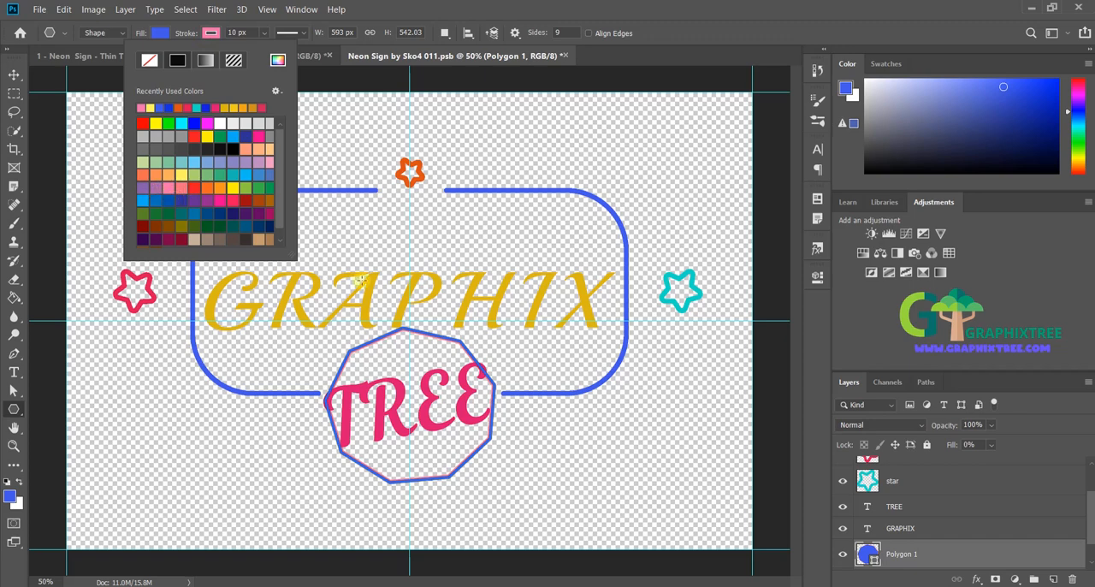
left_click(393, 7)
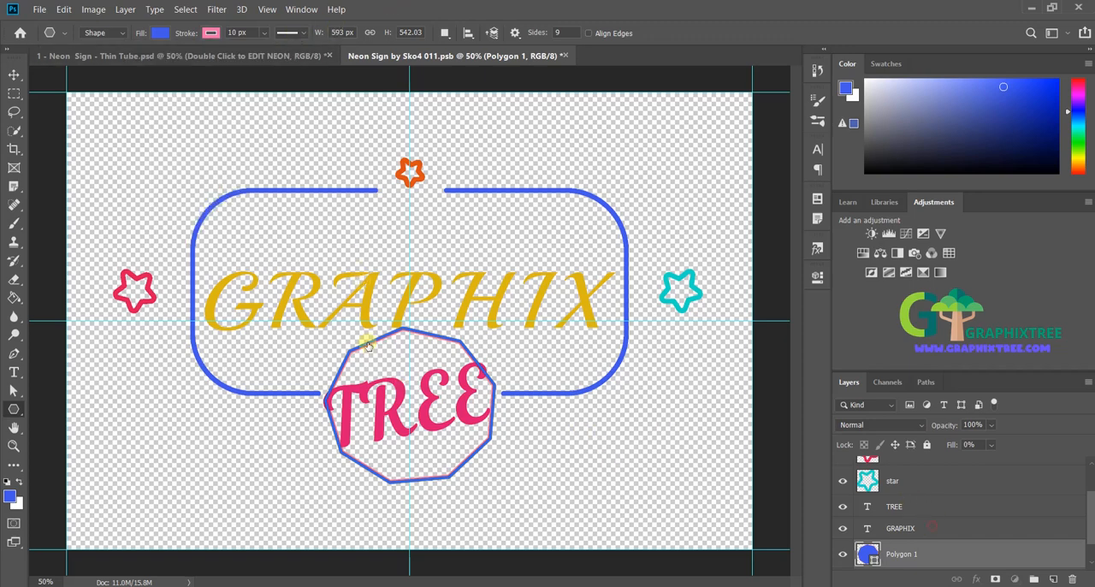
left_click(931, 528)
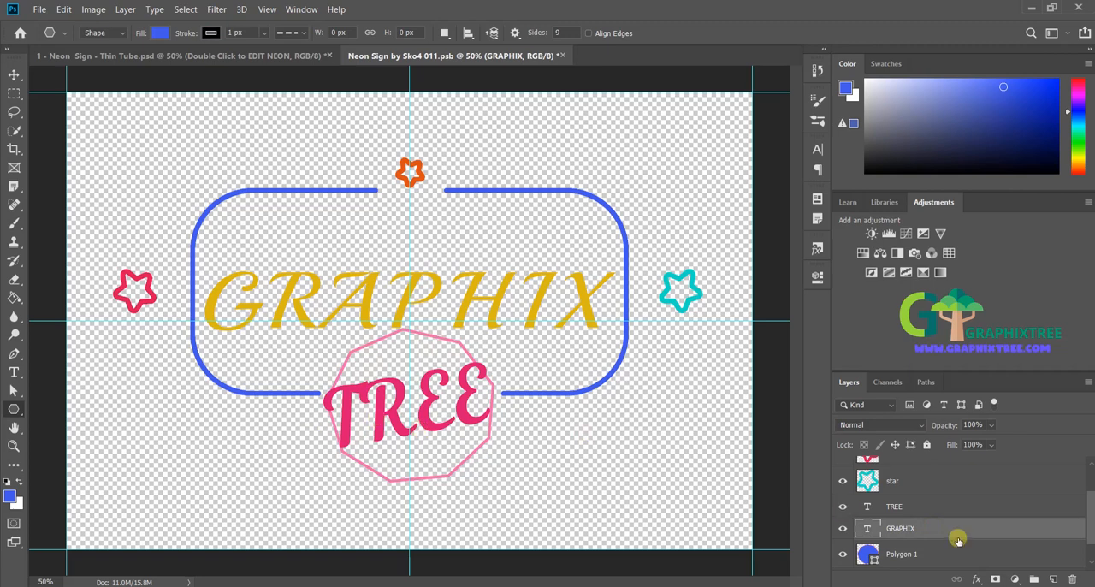
Step: Reduce the TREE text size to 58 pt so it fits inside the polygon
left_click(912, 506)
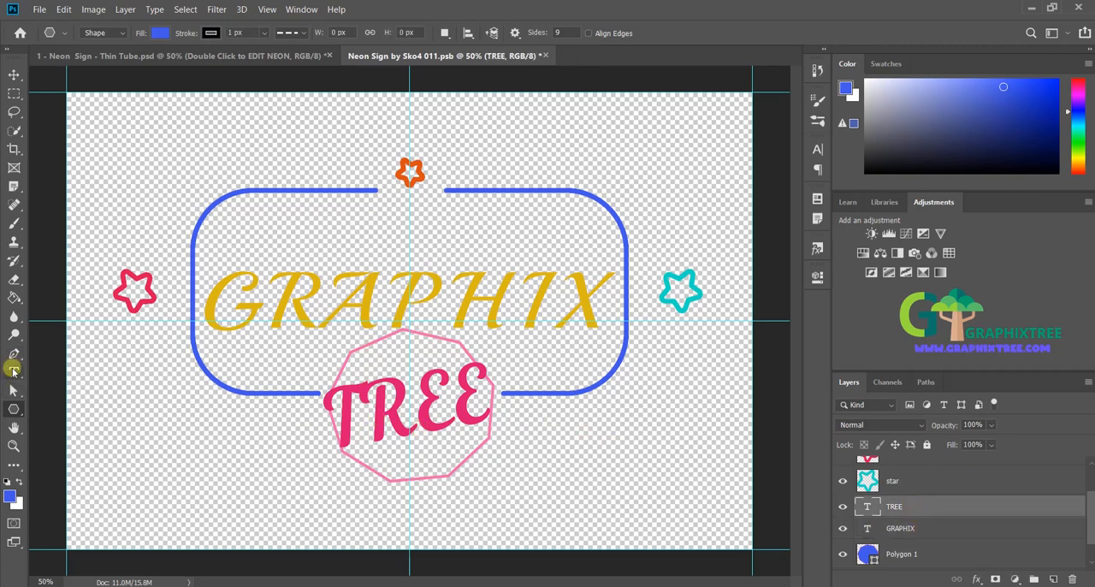
left_click(13, 369)
left_click(399, 409)
key("ctrl+a")
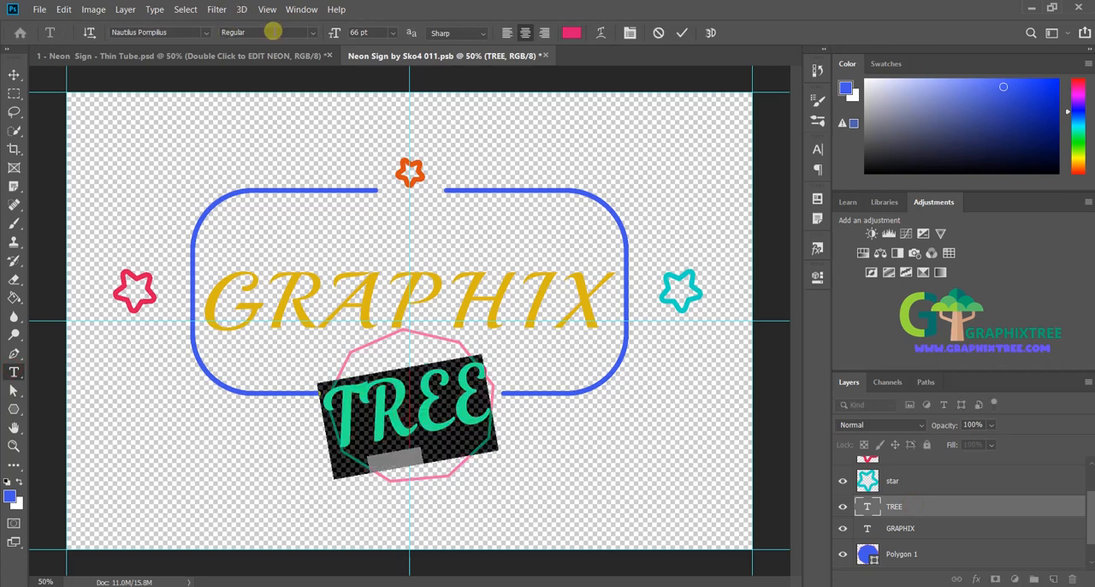
left_click_drag(333, 36, 328, 37)
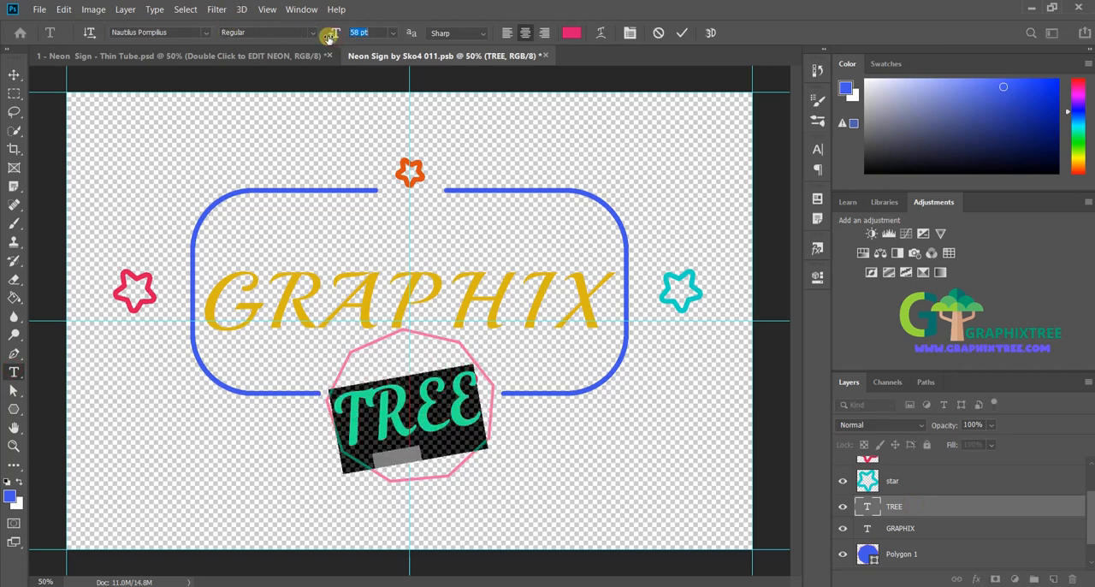
left_click(964, 486)
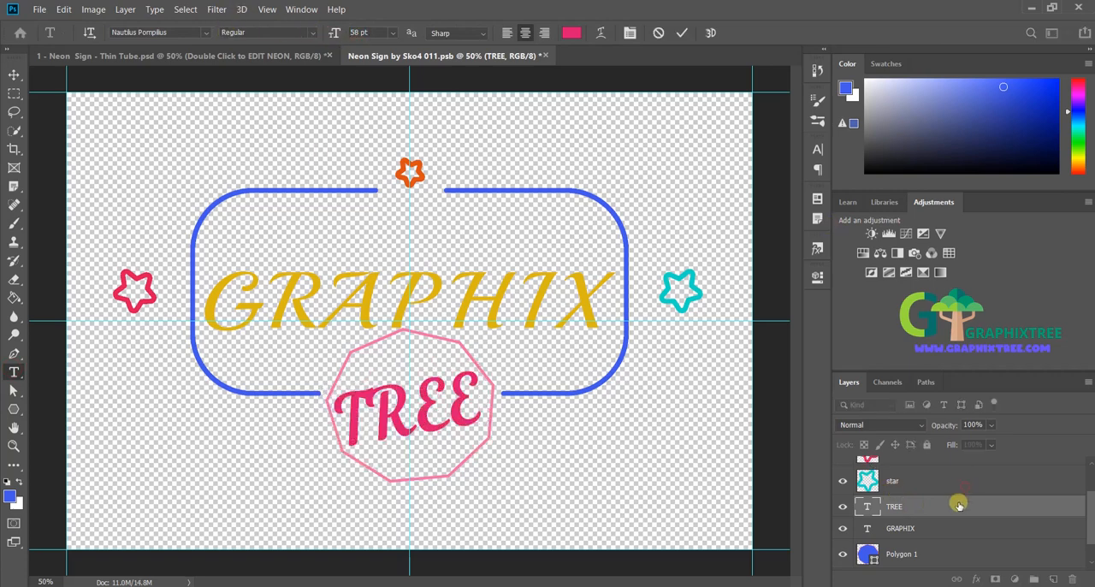
left_click(958, 506)
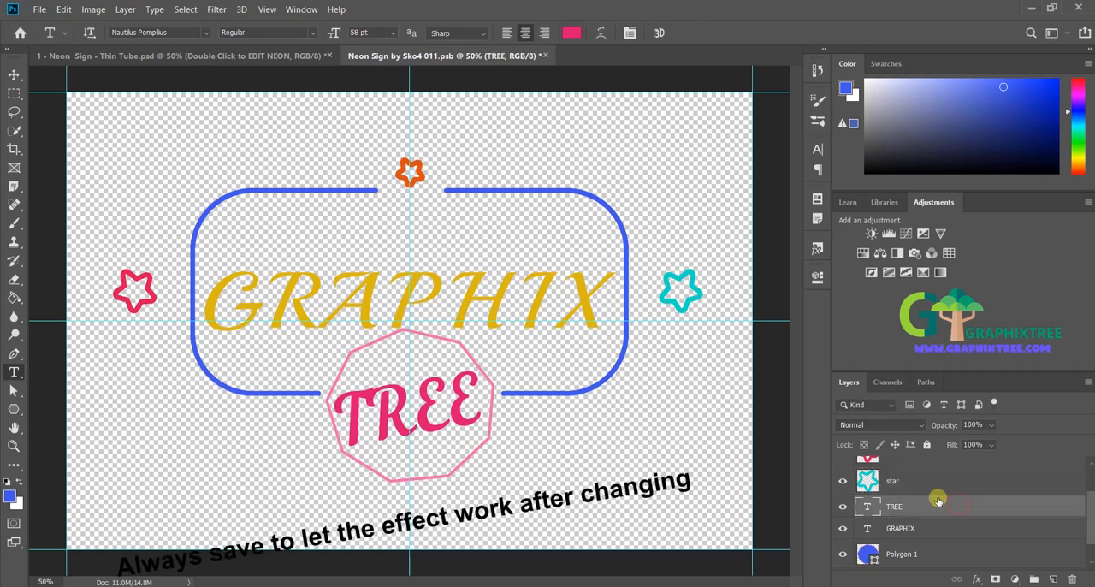
Step: Save the smart object with the added polygon and switch to the main Thin Tube document
left_click(39, 10)
left_click(118, 149)
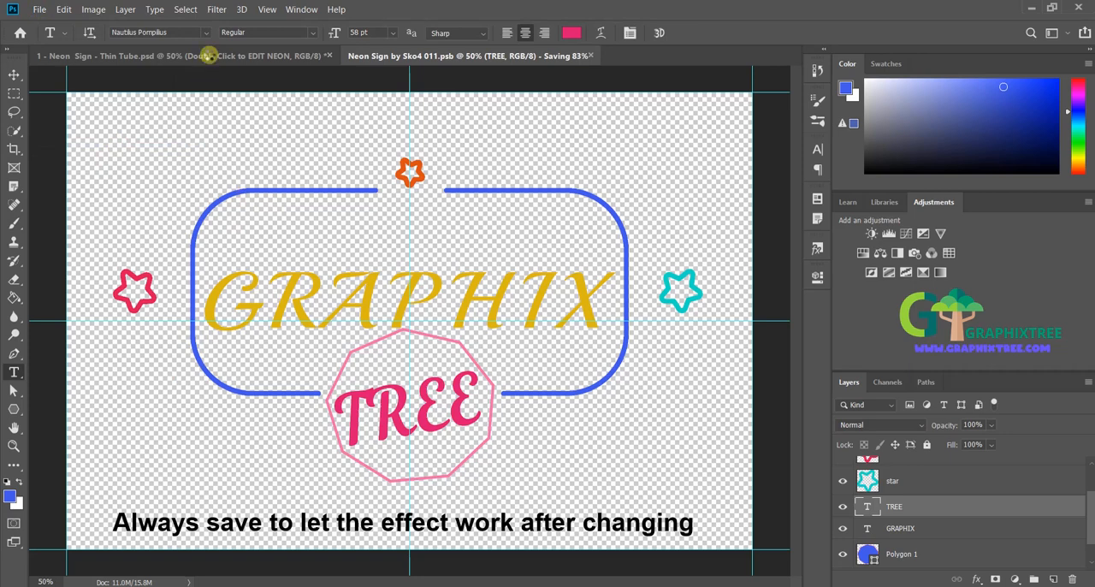
left_click(208, 56)
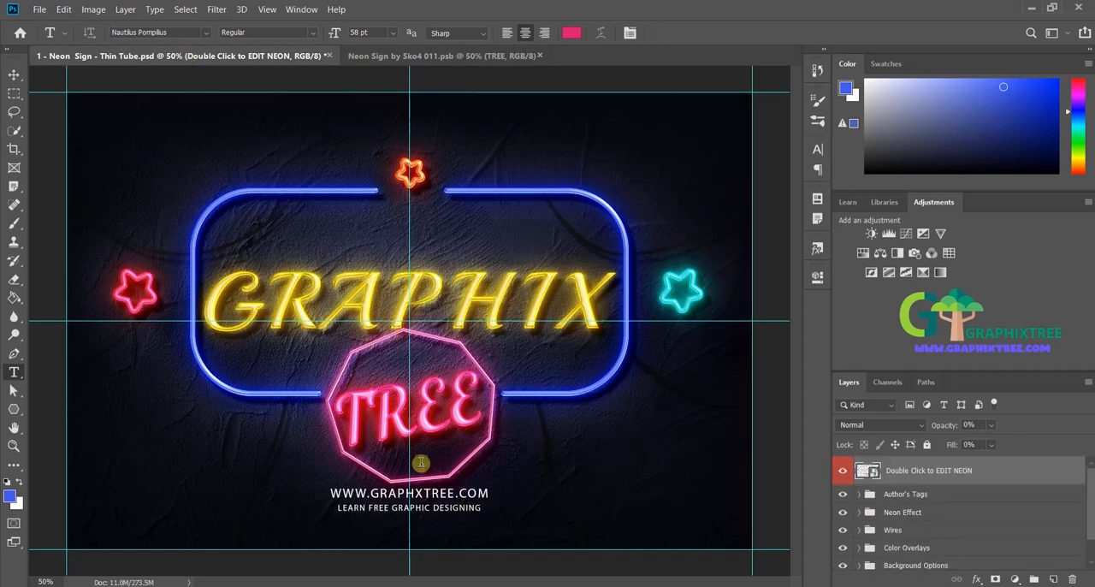
left_click(449, 365)
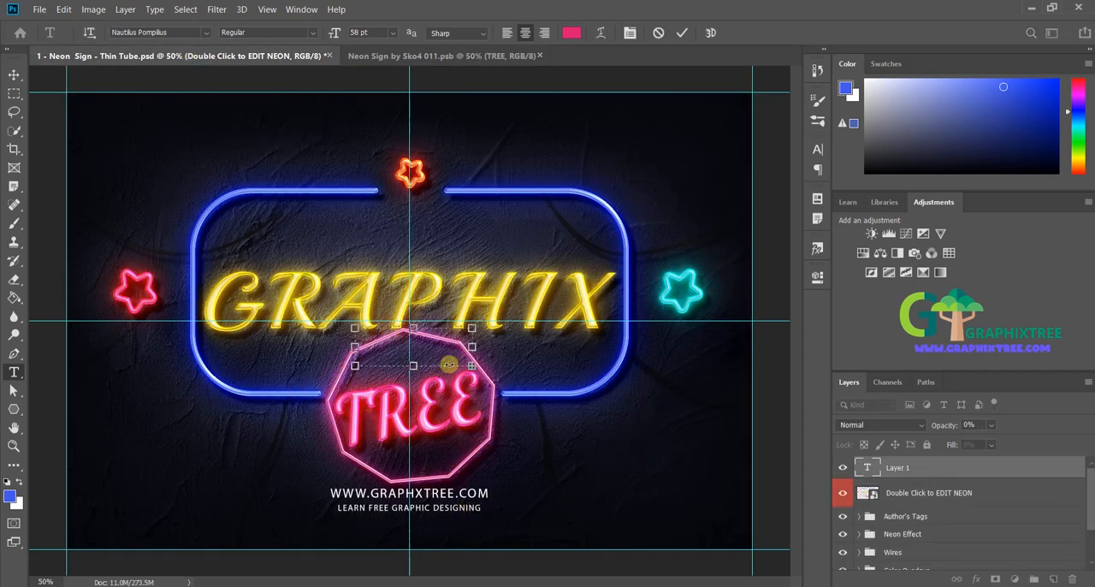
key("ctrl+s")
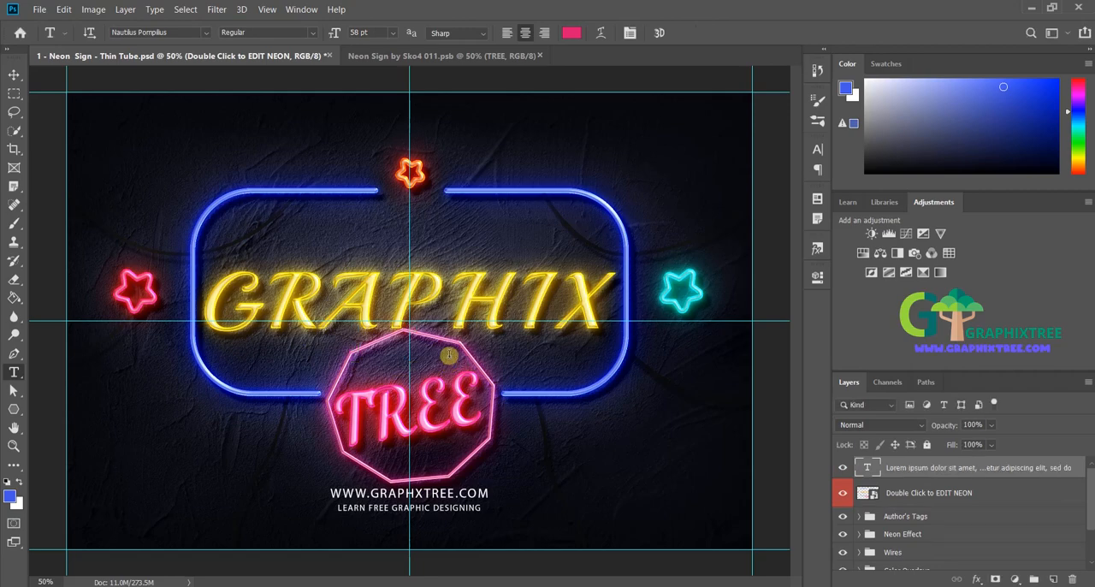
Step: Return to the neon smart object and draw a light bulb custom shape about 203 by 345 px below the cyan star
left_click(503, 55)
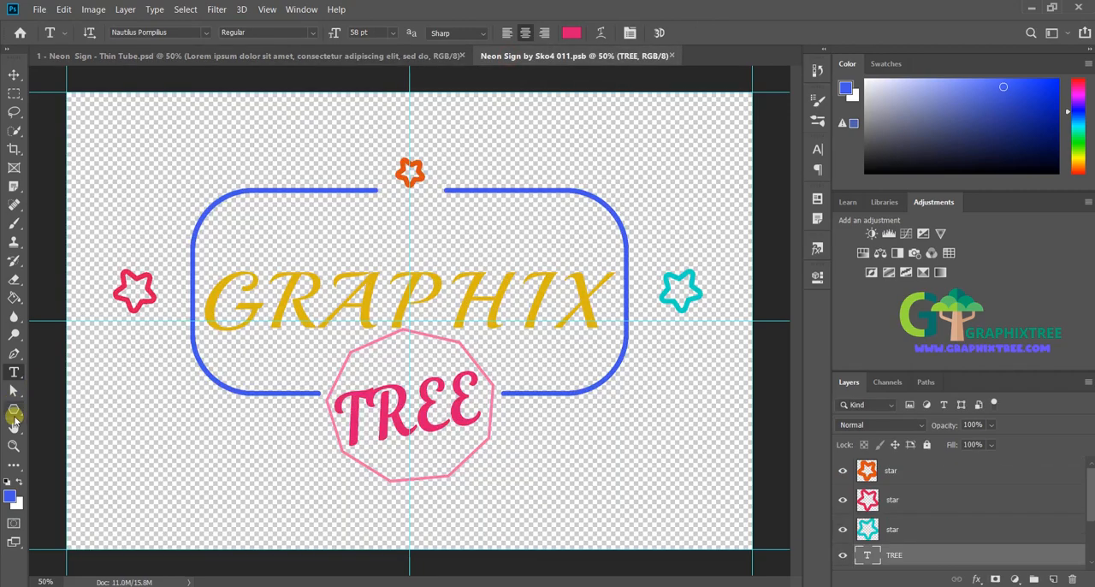
left_click(14, 414)
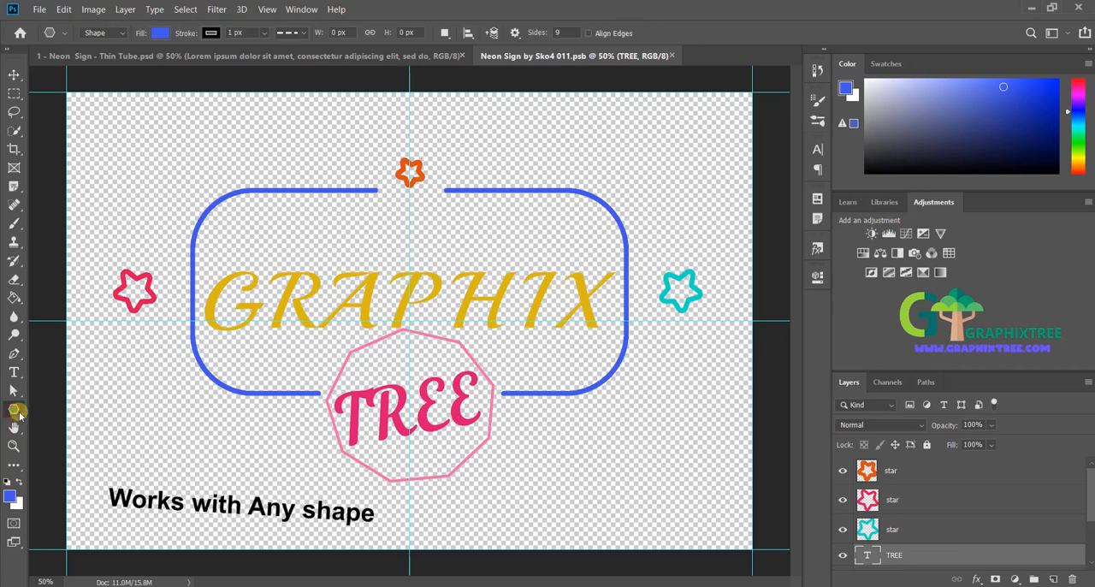
right_click(16, 410)
left_click(96, 476)
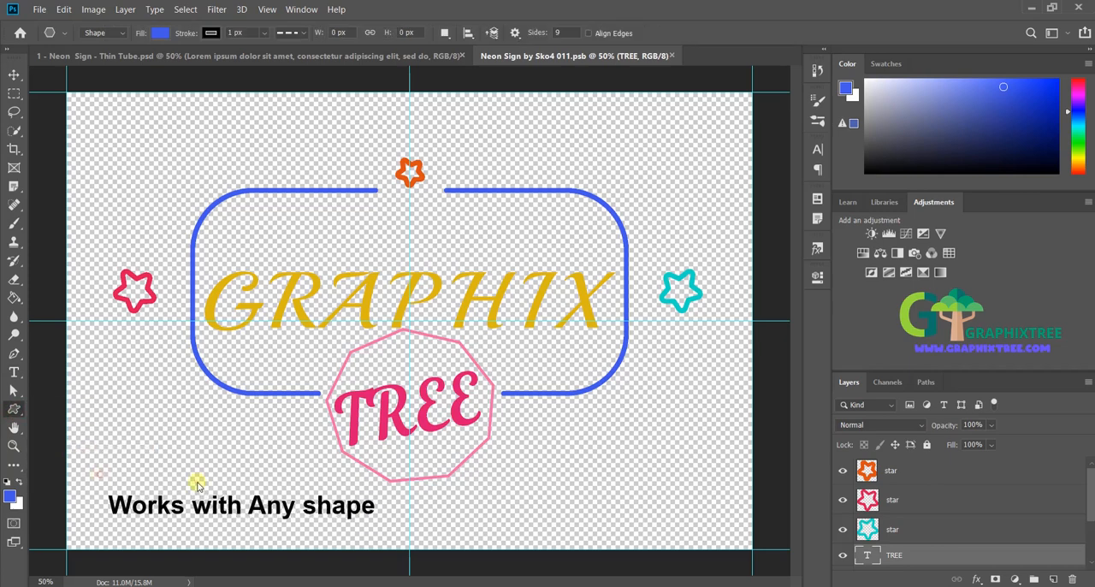
left_click(579, 34)
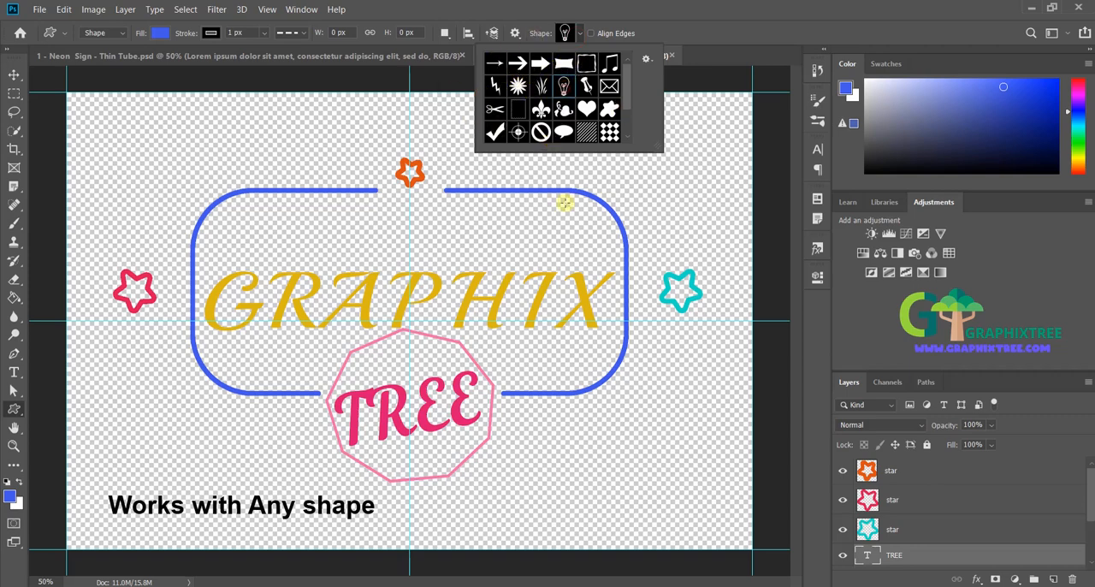
left_click_drag(613, 405, 665, 504)
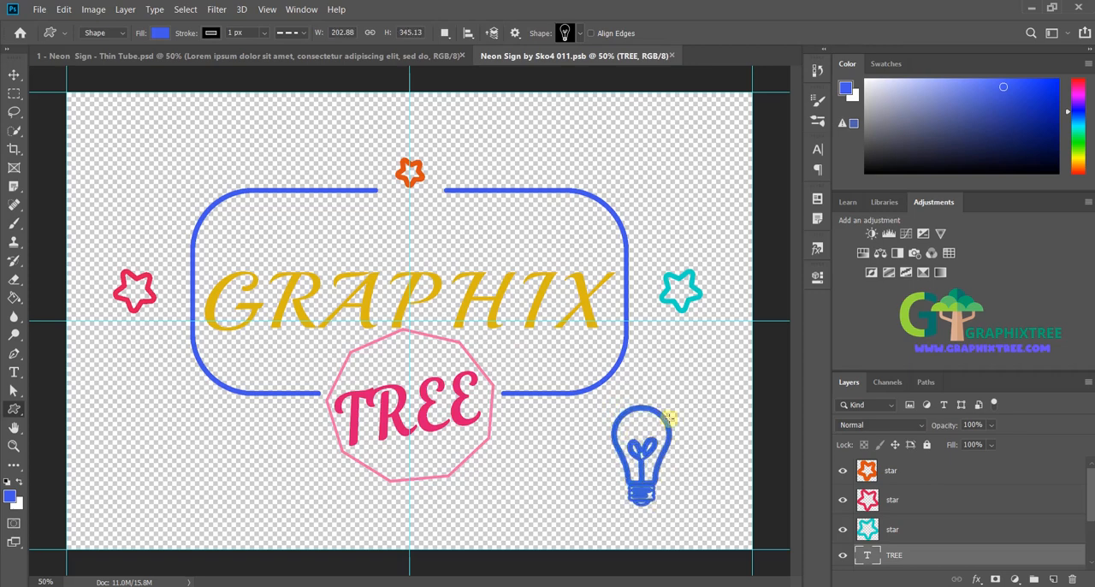
Step: Set the light bulb's stroke color to the orange-yellow e79a14
left_click(210, 32)
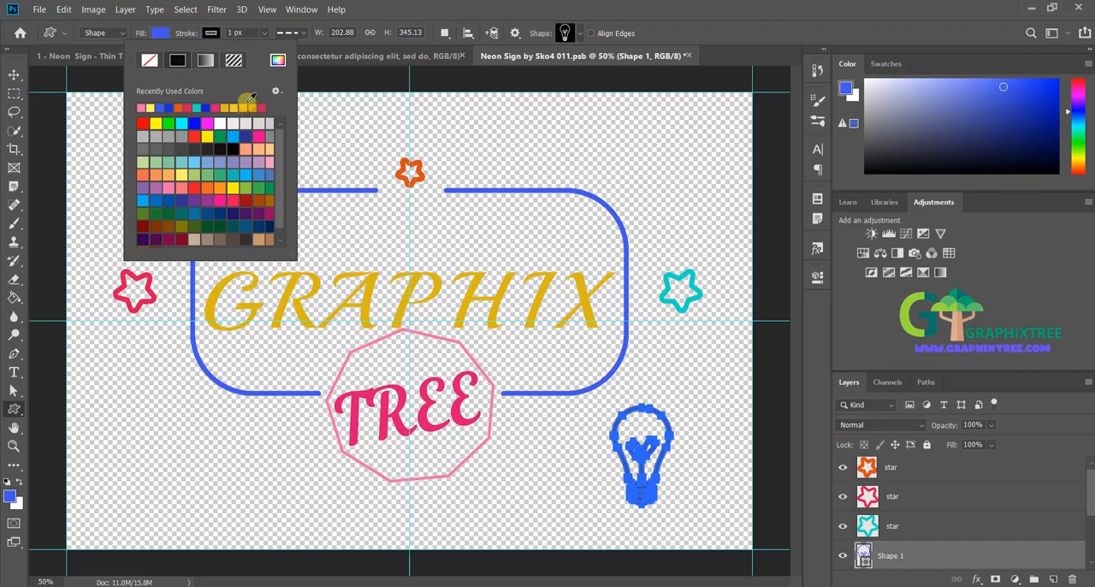
left_click(277, 60)
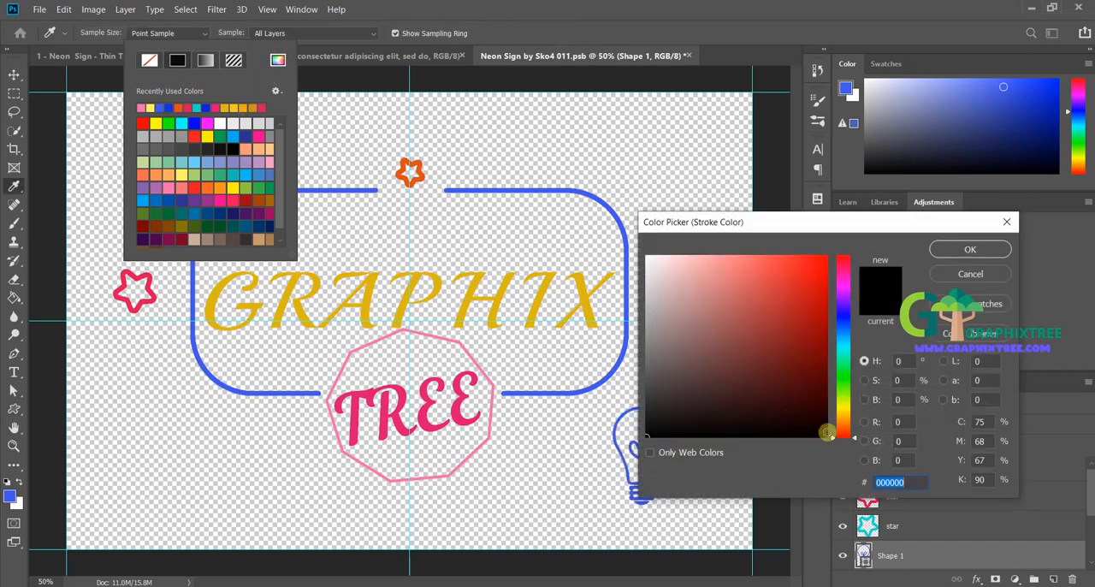
left_click_drag(826, 432, 835, 425)
left_click(812, 272)
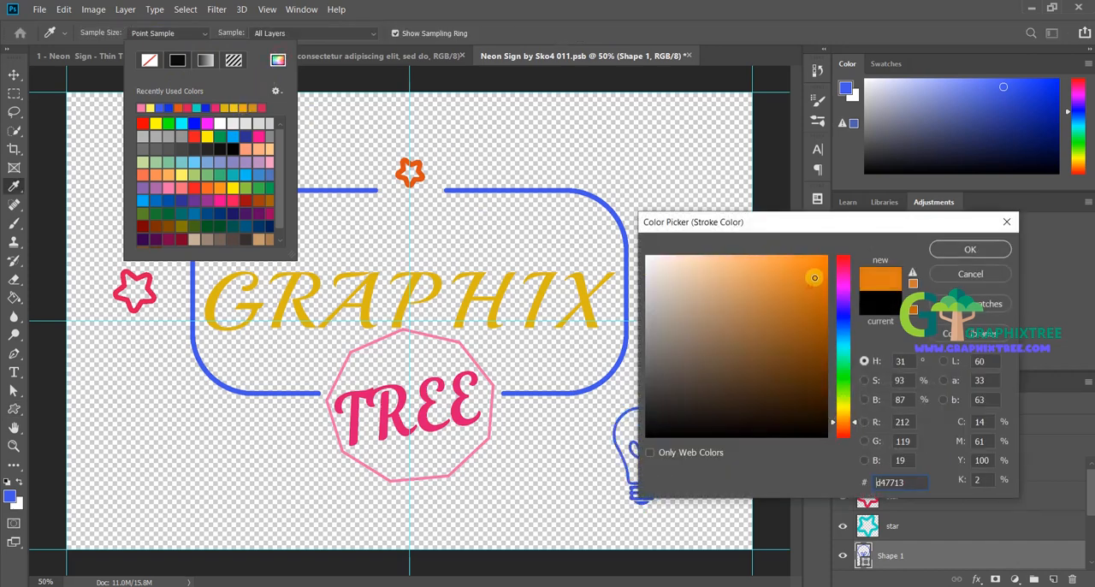
left_click_drag(834, 422, 834, 419)
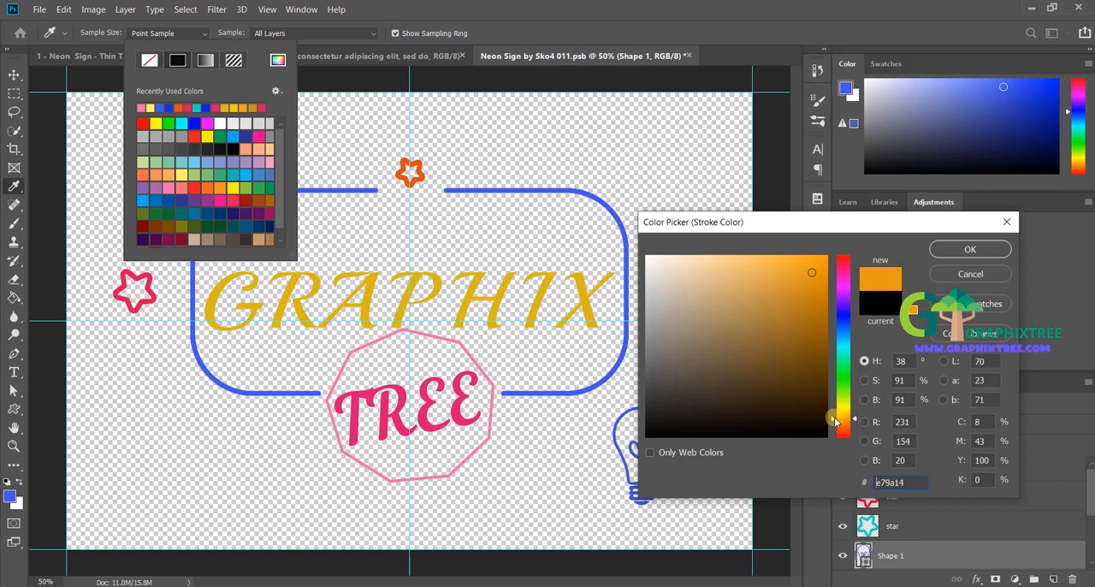
left_click(965, 249)
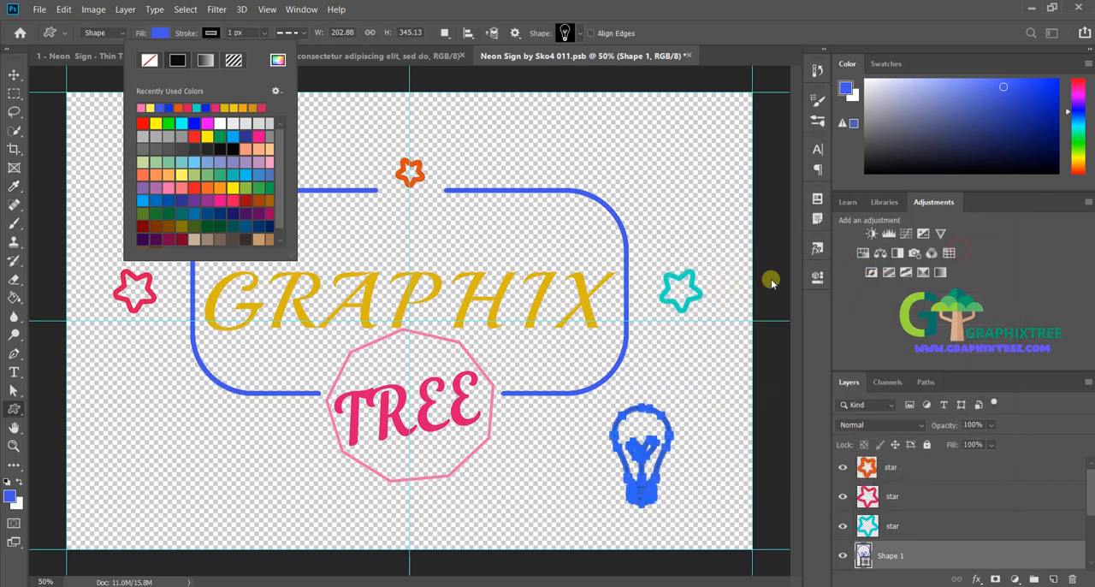
Step: Draw short 10 px line rays fanning out around the top of the light bulb
right_click(13, 407)
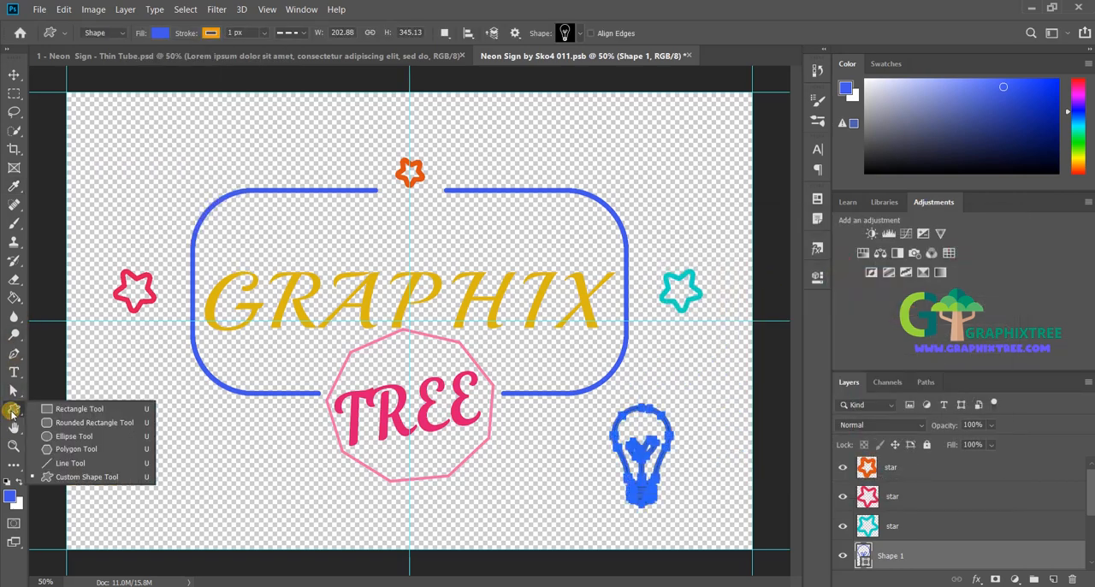
left_click(42, 461)
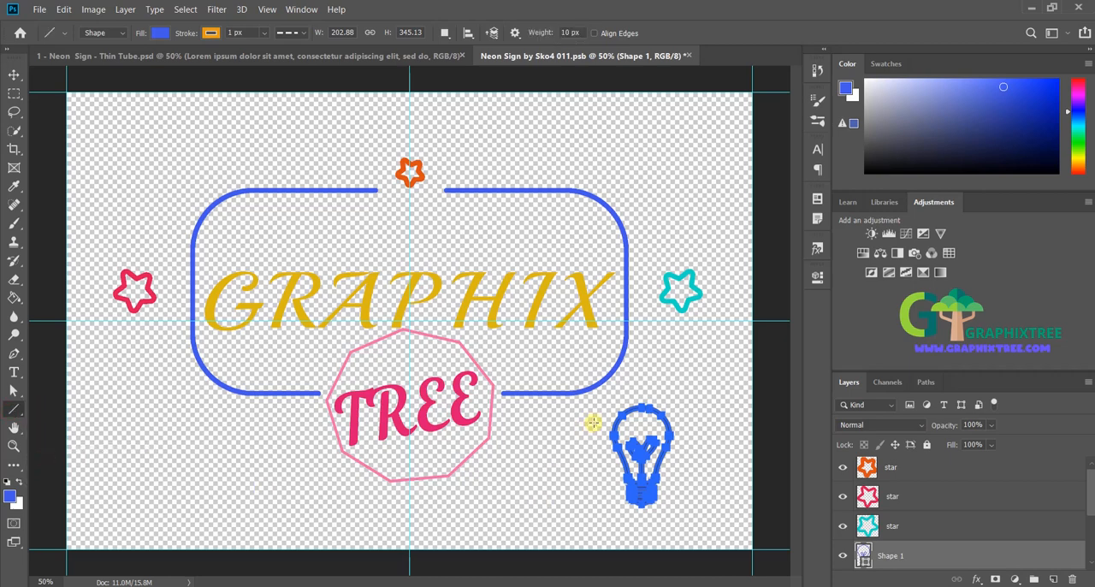
mouse_move(590, 424)
left_mouse_down()
mouse_move(658, 402)
mouse_move(673, 431)
left_mouse_up()
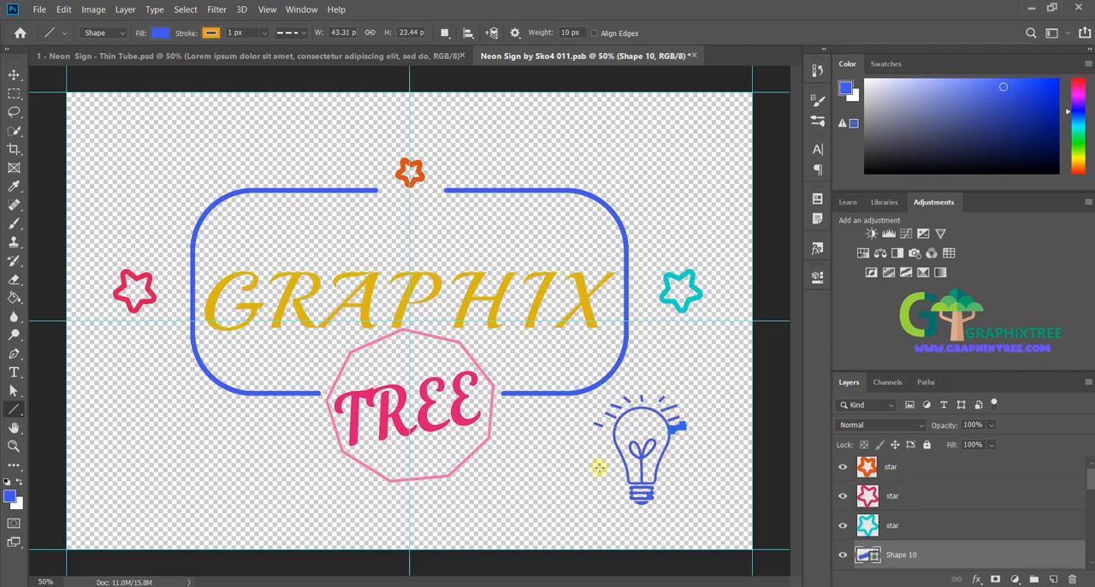
Step: Save the smart object with the light bulb and its rays, and switch to the main Thin Tube document
left_click(34, 12)
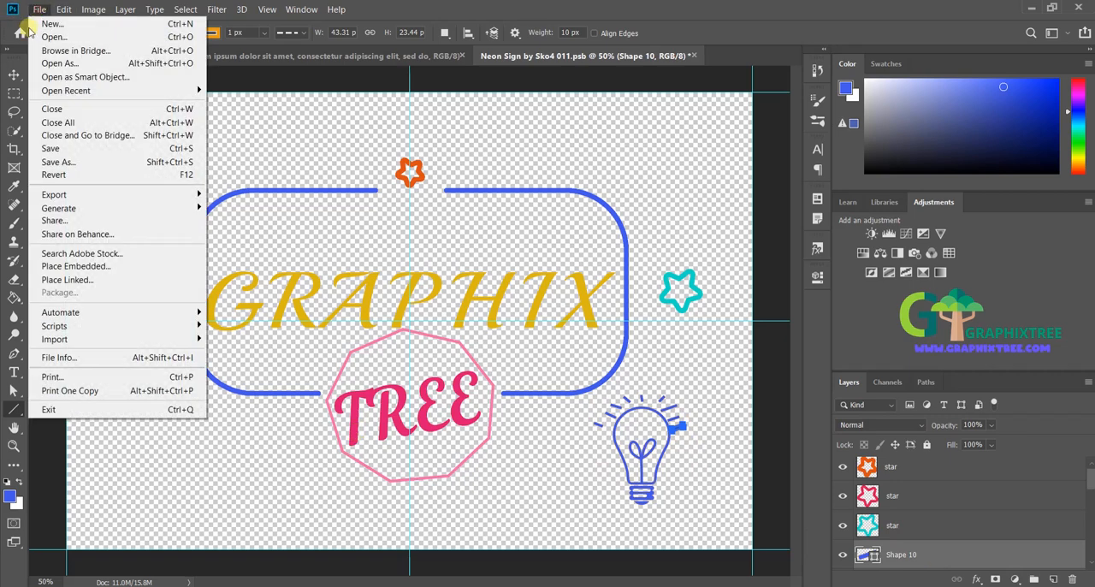
left_click(62, 150)
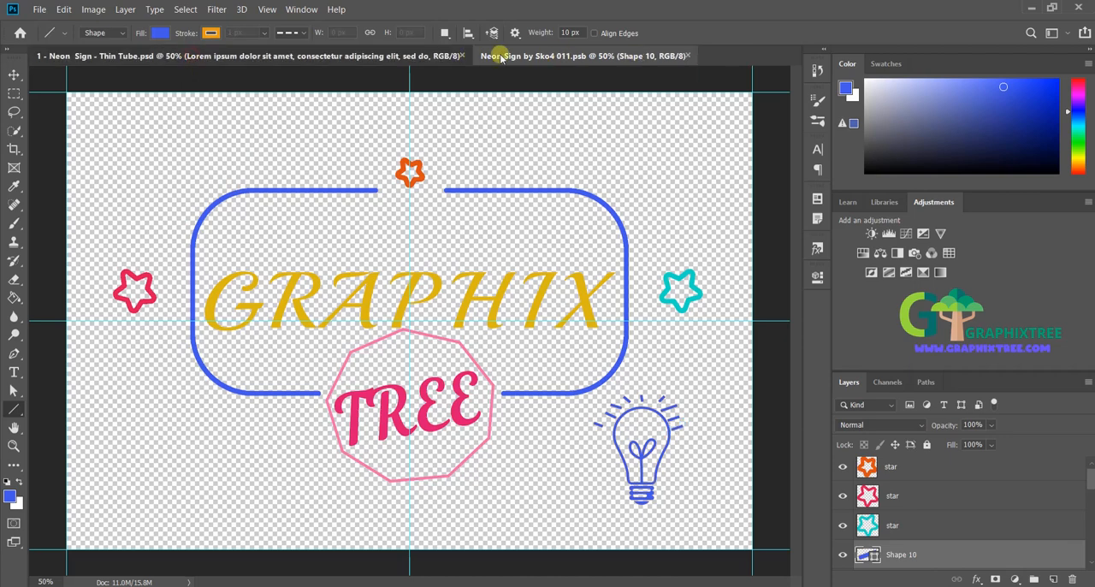
left_click(366, 51)
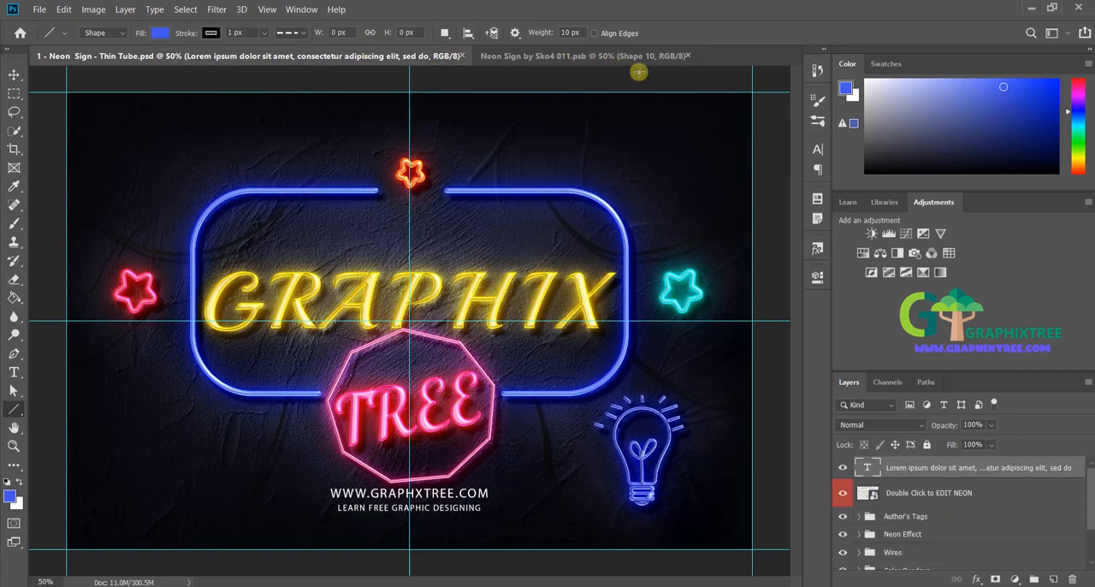
Step: Reopen the neon smart object and draw a fleur-de-lis custom shape about 228 by 243 px in the canvas's upper-left corner
left_click(544, 56)
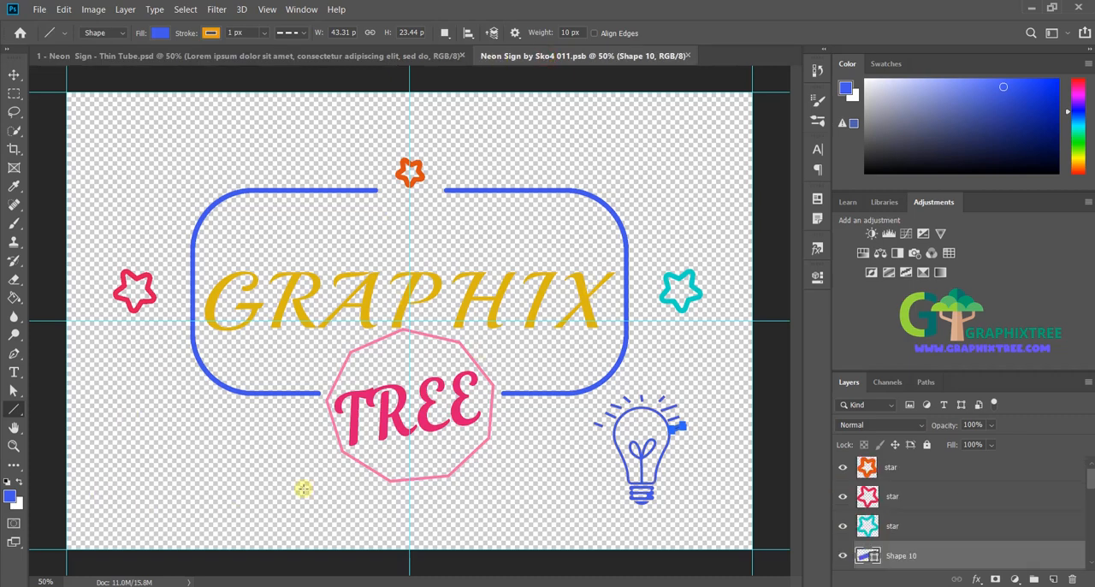
right_click(14, 409)
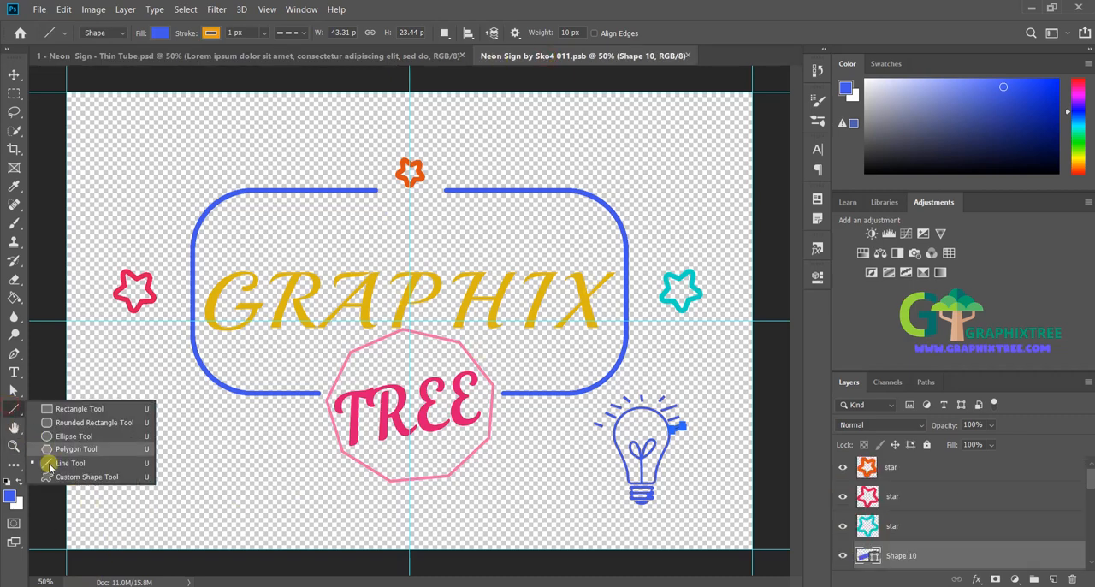
left_click(55, 476)
left_click(580, 33)
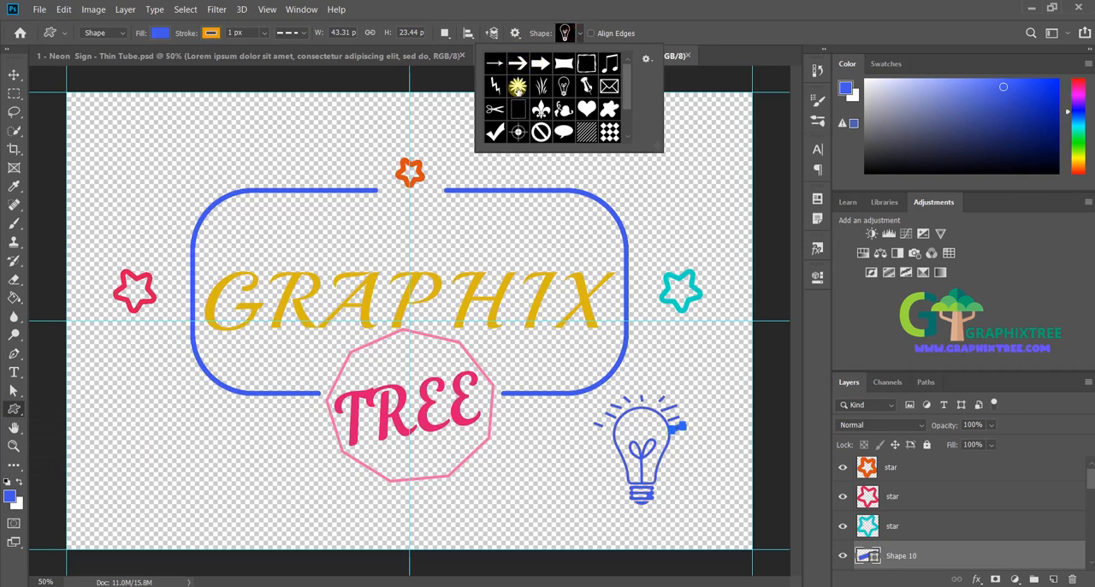
left_click(541, 111)
left_click_drag(127, 111, 194, 178)
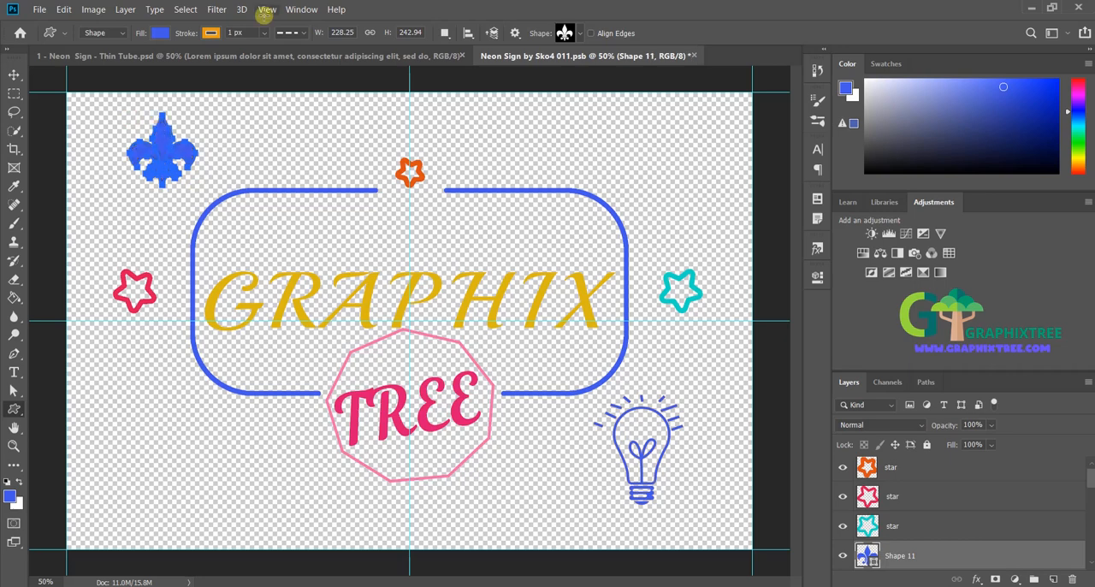
Step: Set the fleur-de-lis stroke color to green and check the shape deselected and reselected
left_click(211, 32)
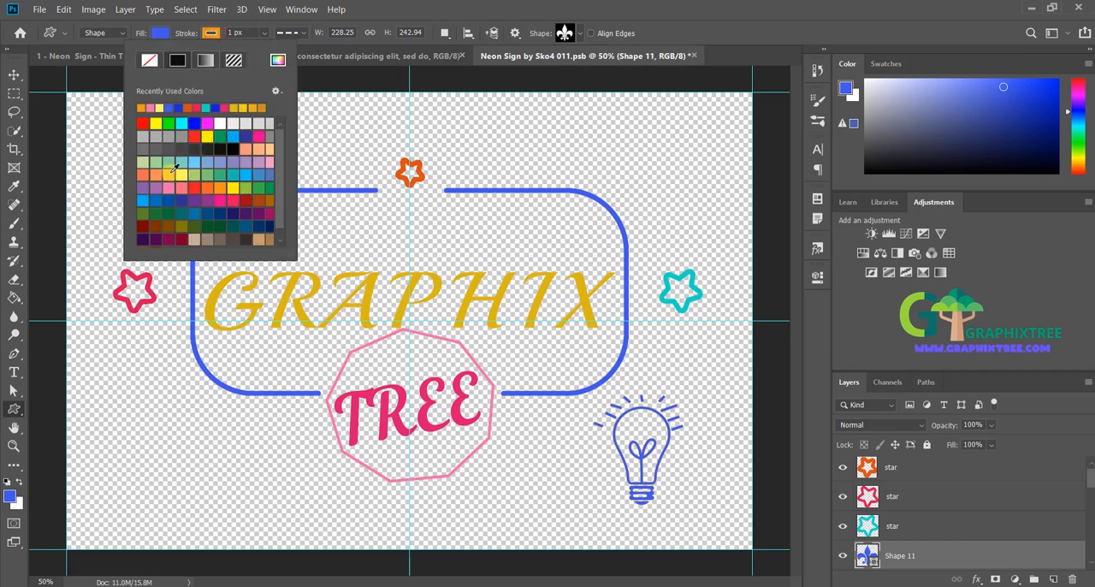
left_click(259, 190)
left_click(406, 5)
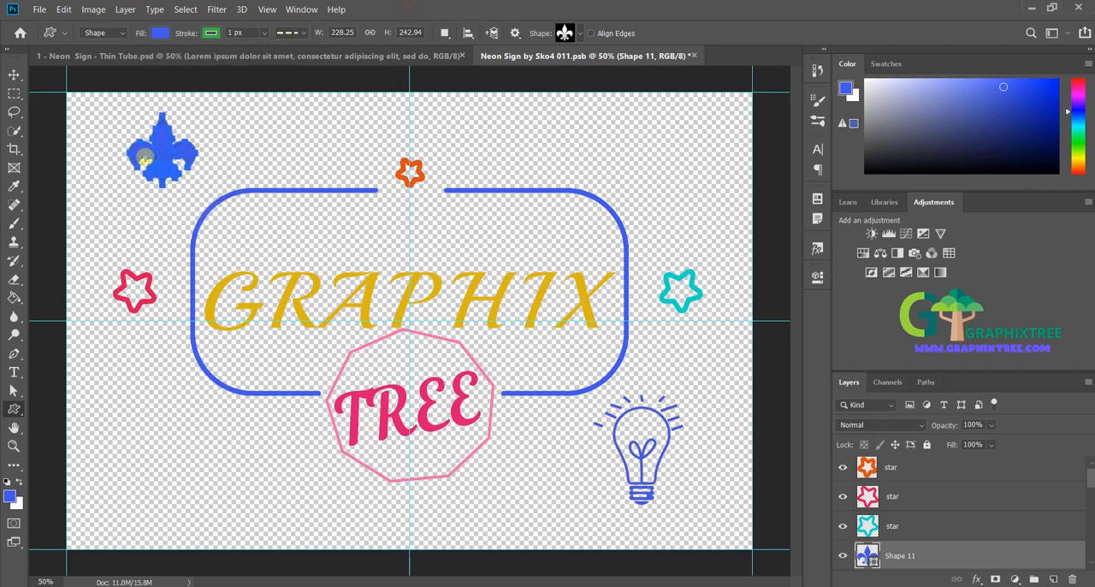
left_click(947, 519)
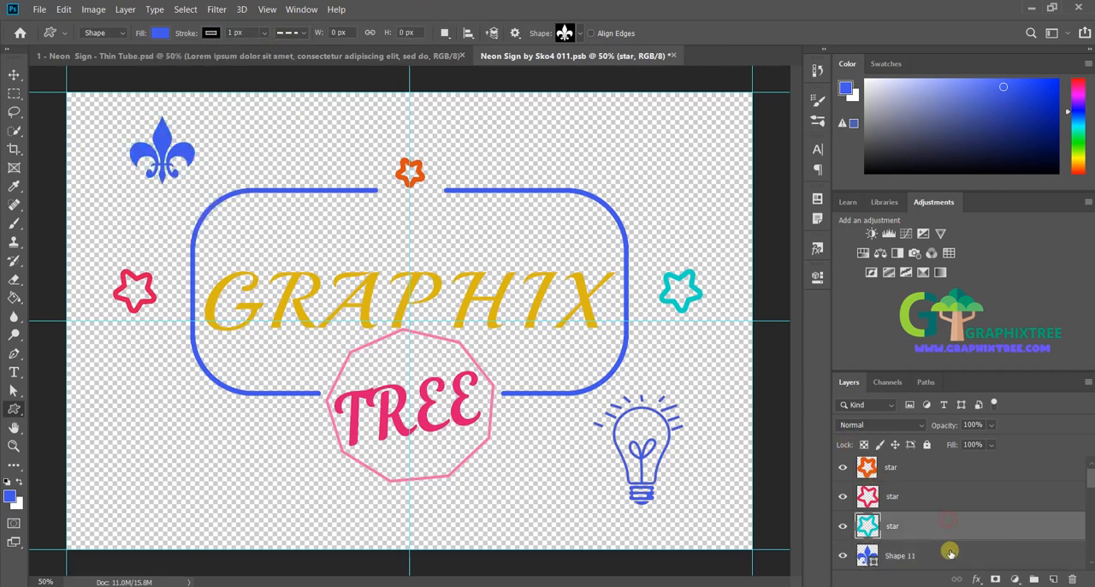
left_click(949, 553)
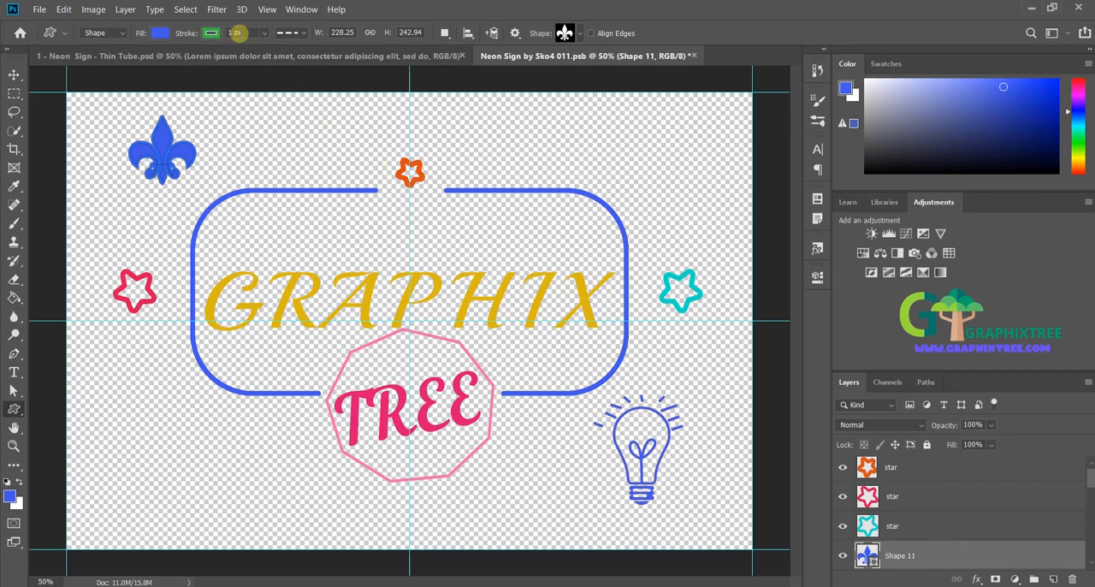
Step: Save the smart object with the fleur-de-lis and view its neon effect in the main Thin Tube document
left_click(38, 10)
left_click(51, 148)
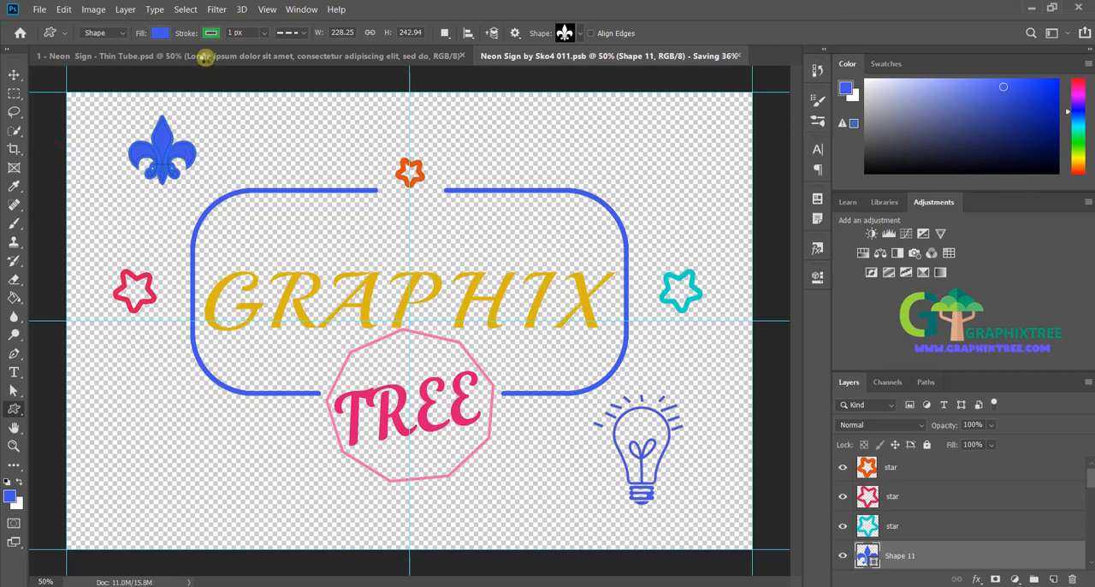
left_click(203, 57)
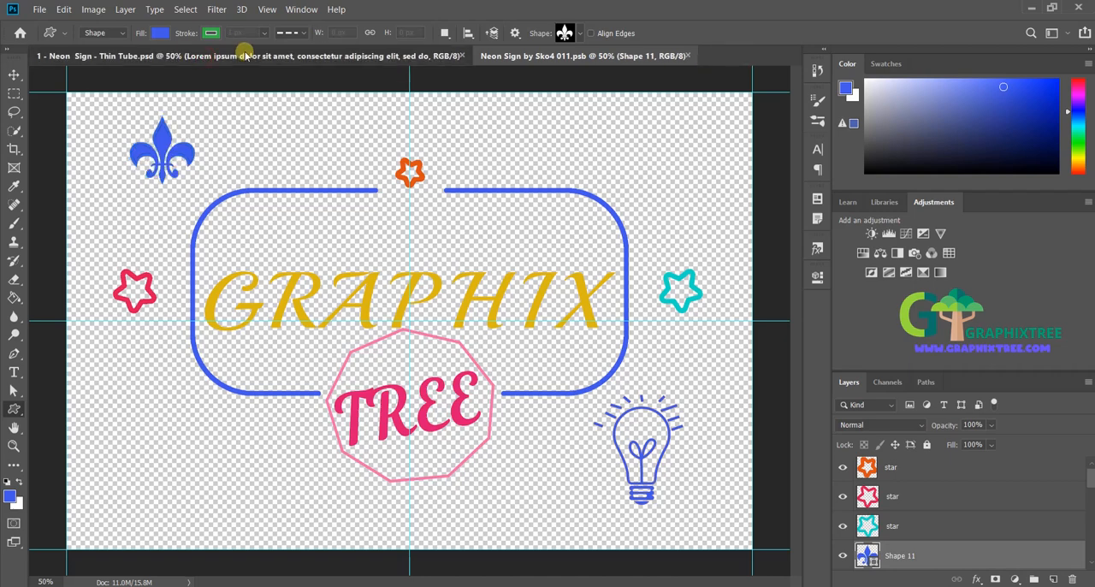
left_click(245, 55)
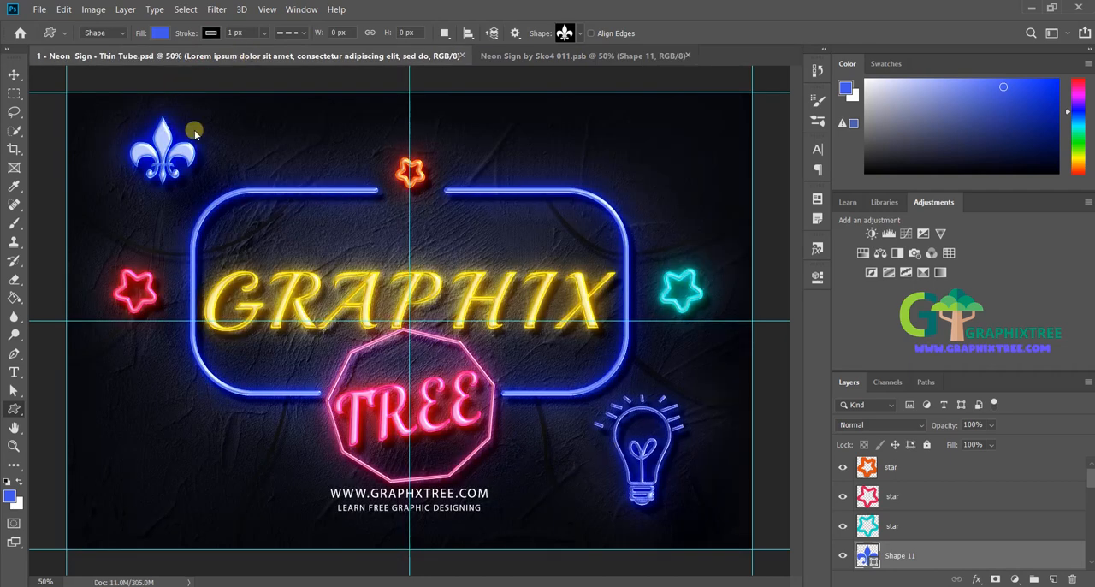
Step: Back in the neon smart object, reduce the fleur-de-lis layer's Fill to 0%
left_click(545, 56)
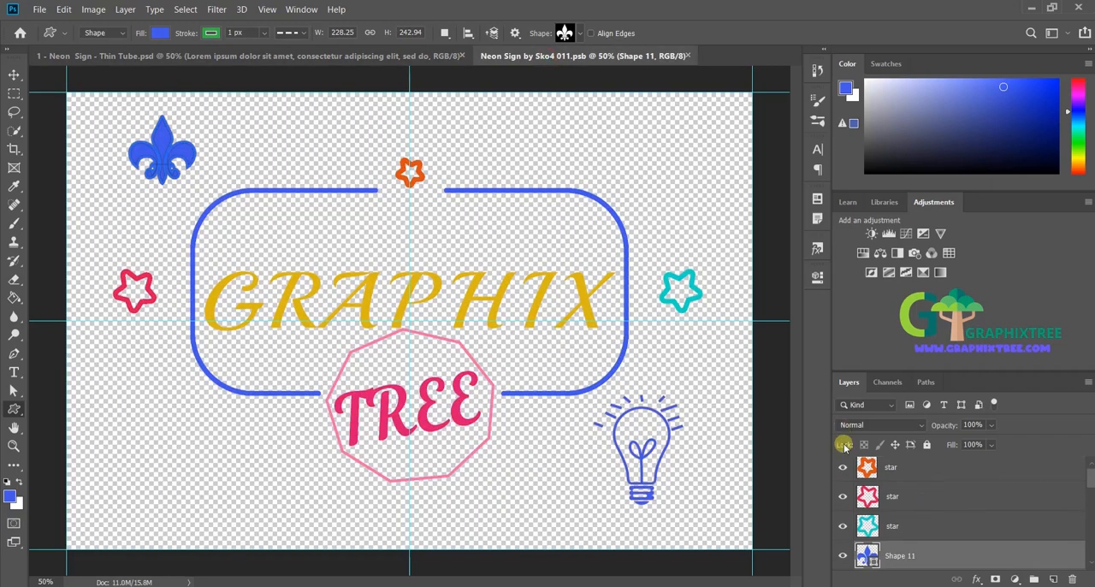
left_click_drag(953, 445, 840, 452)
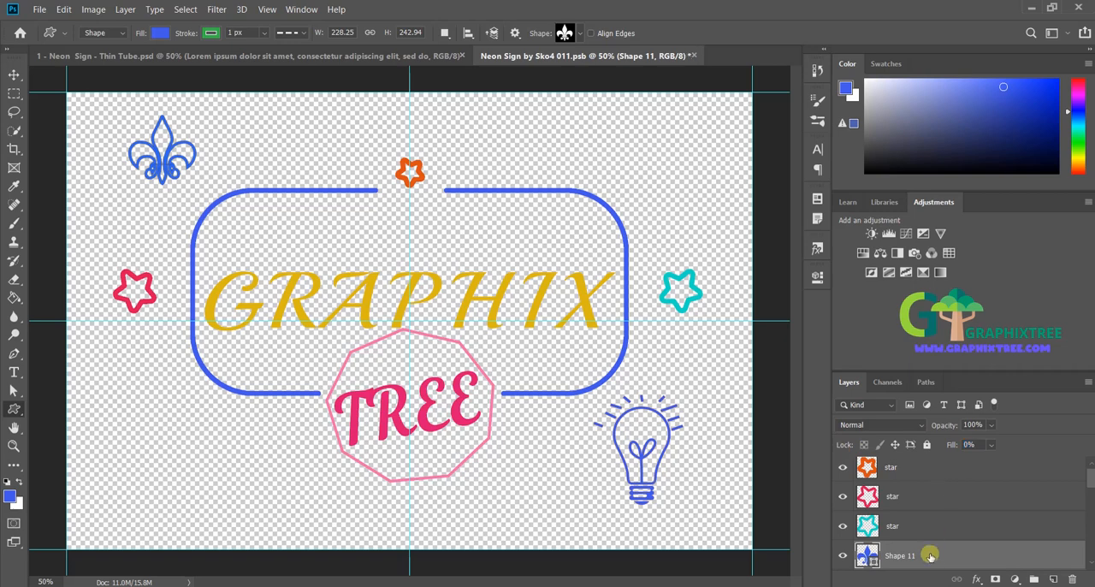
left_click(928, 519)
left_click(939, 557)
Step: Give the fleur-de-lis a solid stroke style with a width of 10 px
left_click(305, 33)
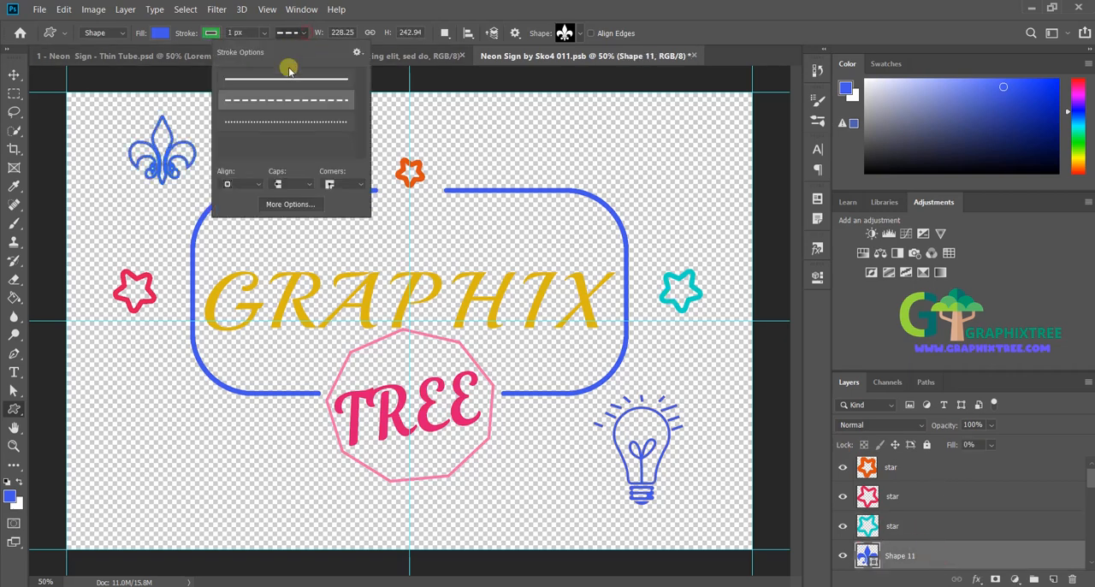
left_click(229, 33)
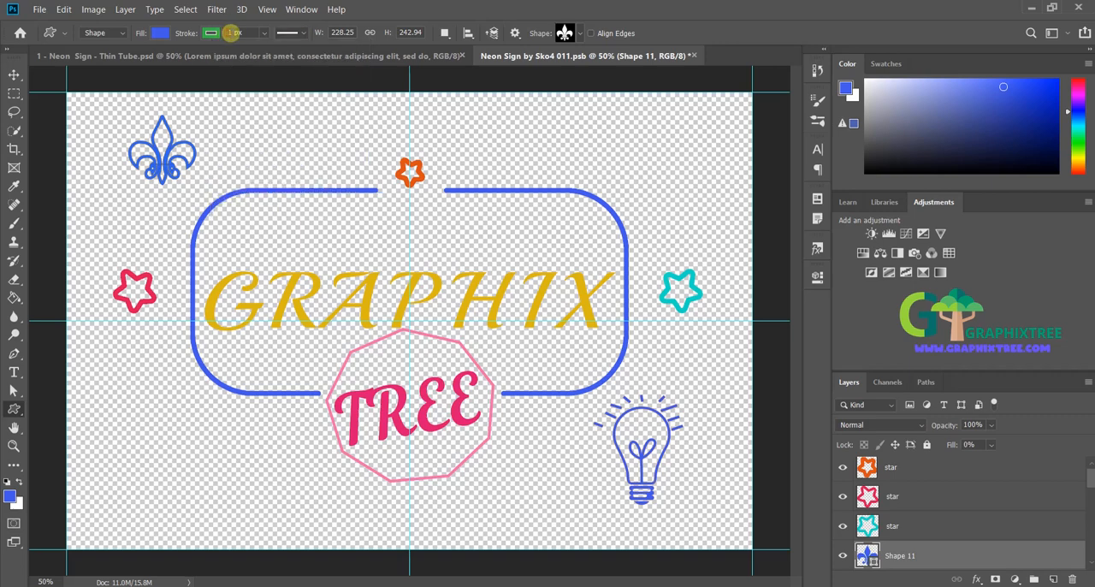
left_click_drag(232, 34, 216, 34)
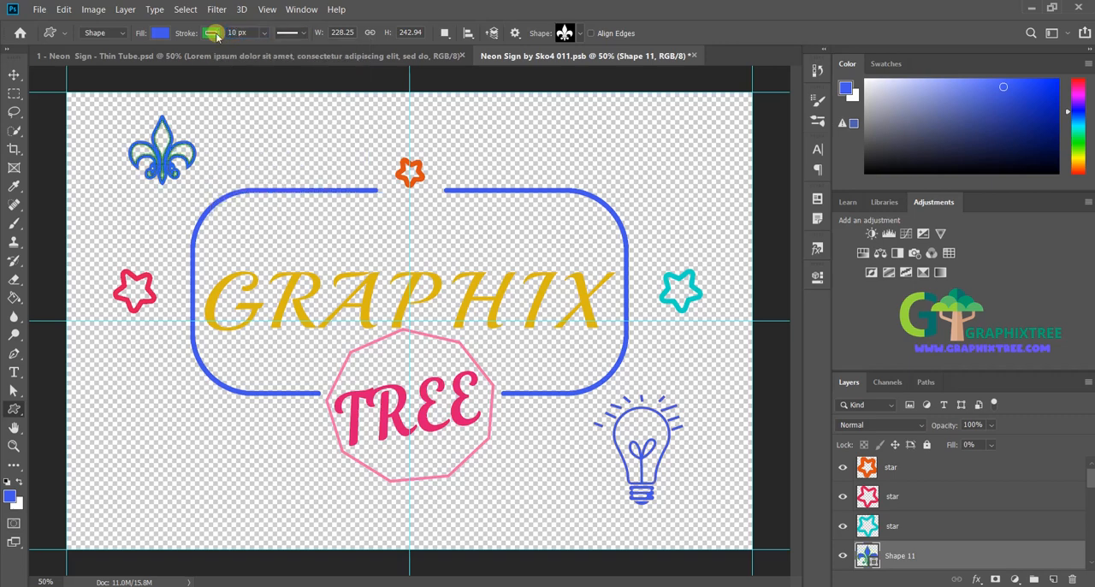
Step: Change the fleur-de-lis stroke color to bright green and deselect the shape to check it
left_click(213, 34)
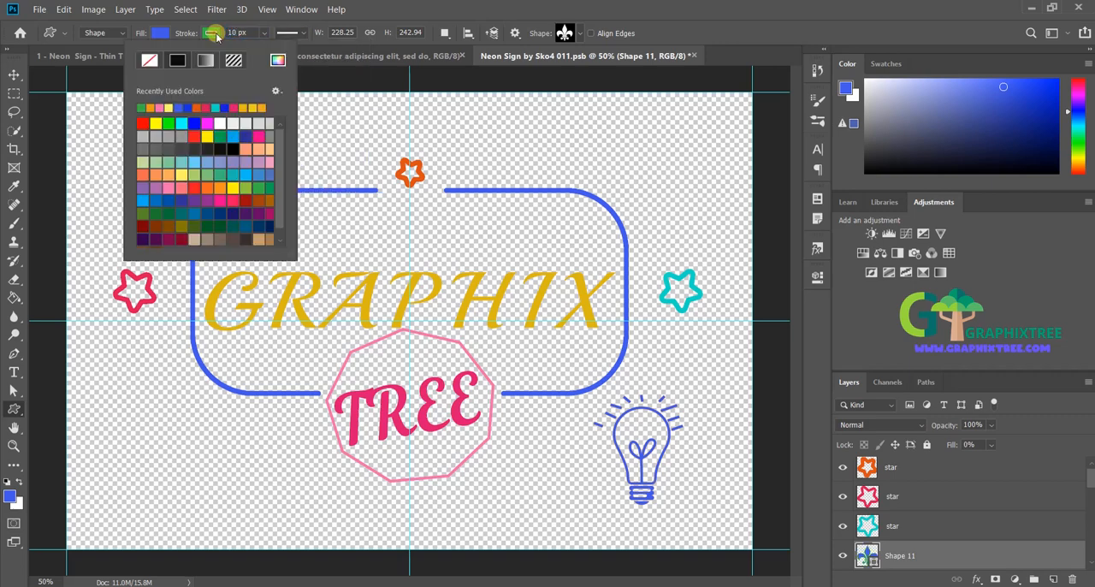
left_click(168, 123)
left_click(515, 2)
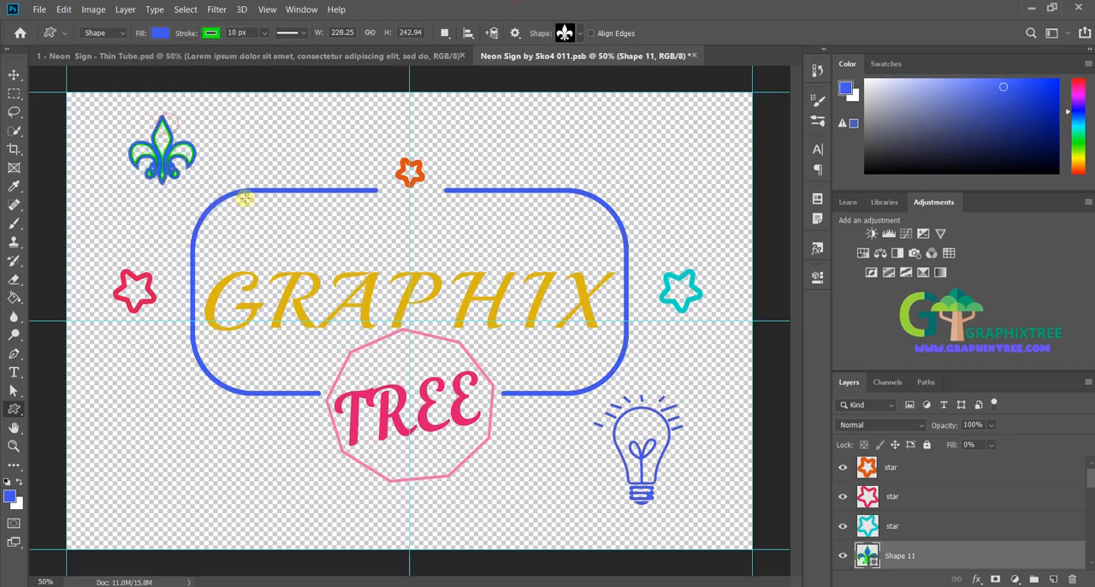
left_click(945, 526)
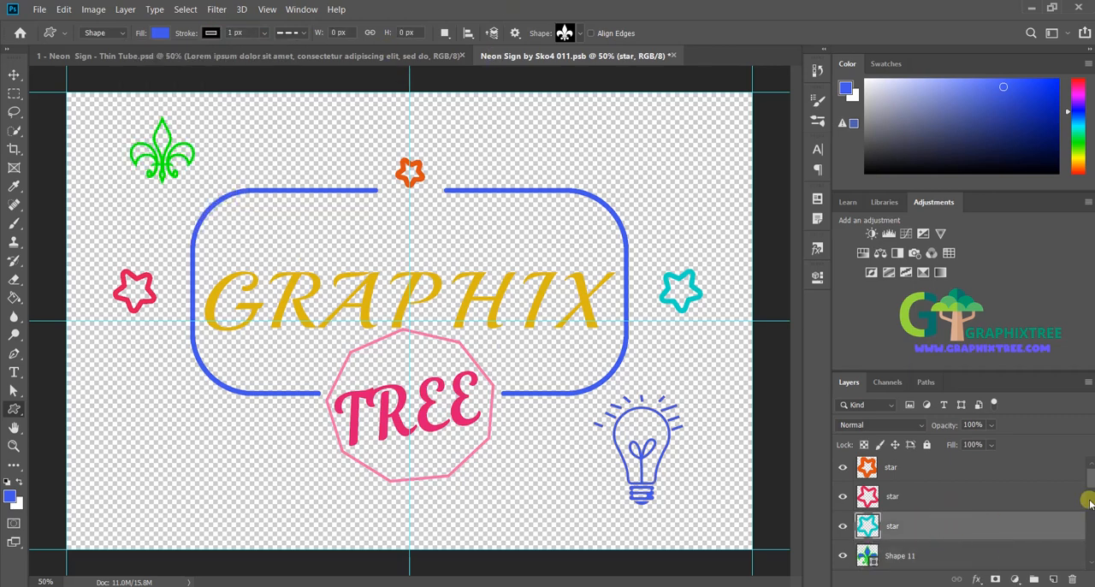
Step: Give the light bulb body shape a solid stroke style in golden yellow
mouse_move(1089, 501)
left_mouse_down()
mouse_move(1090, 556)
mouse_move(1090, 500)
mouse_move(1090, 544)
left_mouse_up()
left_click(955, 506)
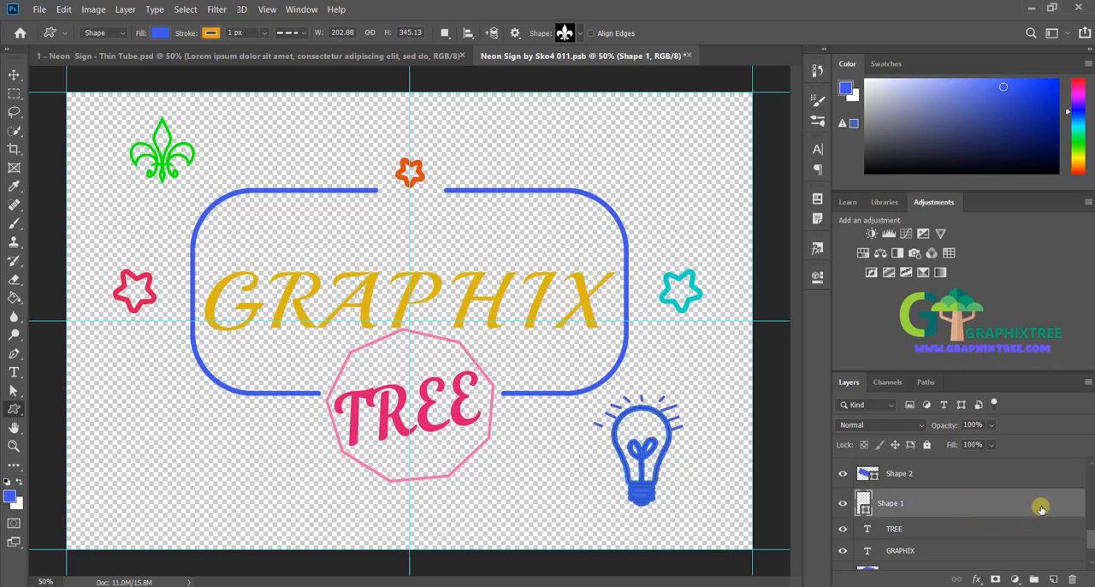
left_click(299, 33)
left_click(291, 78)
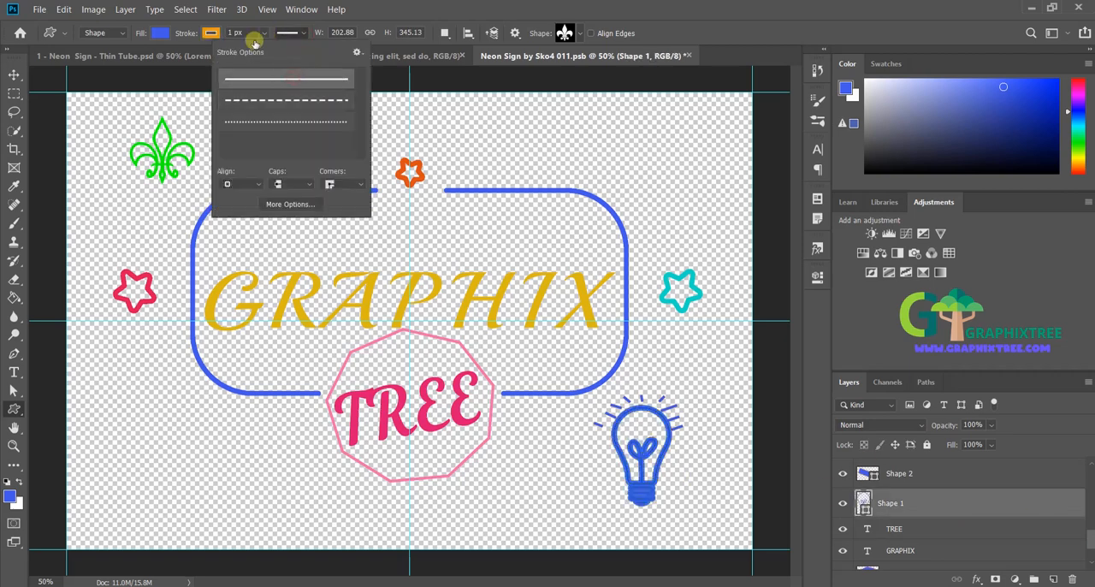
left_click(233, 32)
left_click(211, 32)
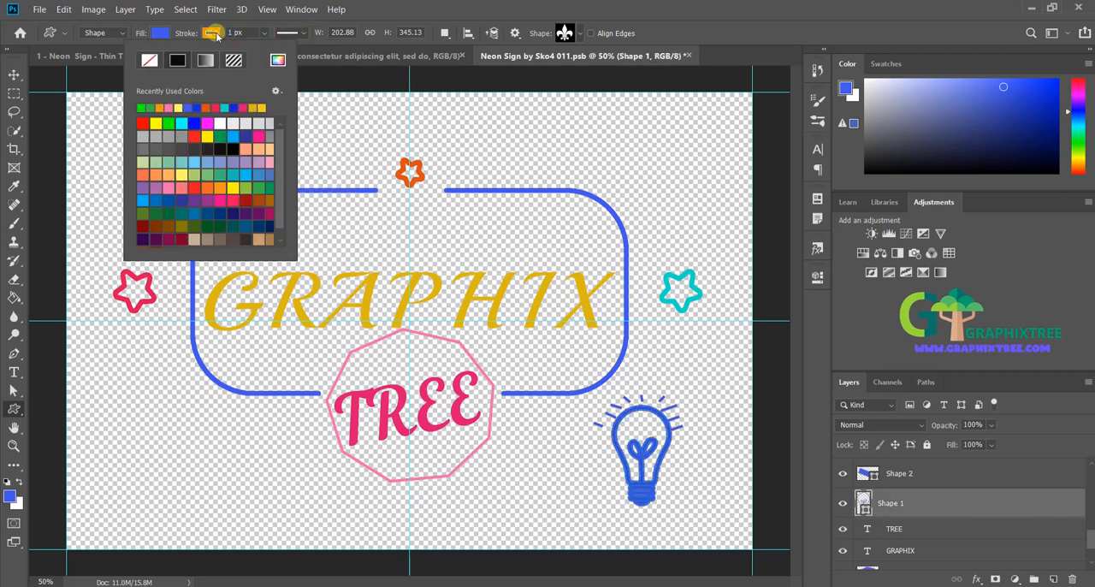
left_click(256, 107)
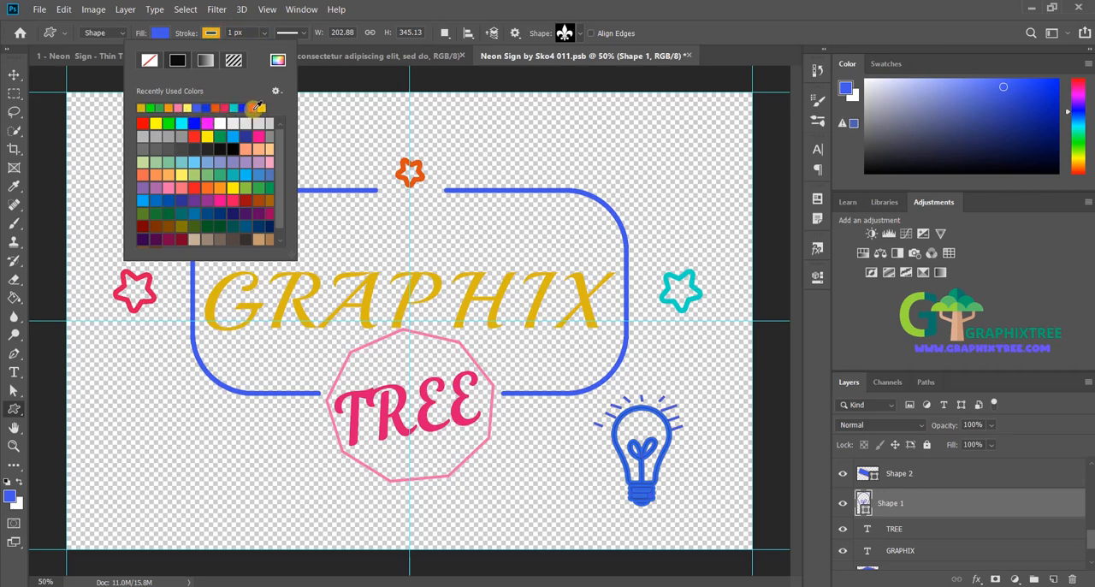
Step: Set the light bulb's stroke width to 5 px and deselect the shape to check its outline
left_click(483, 4)
left_click(233, 32)
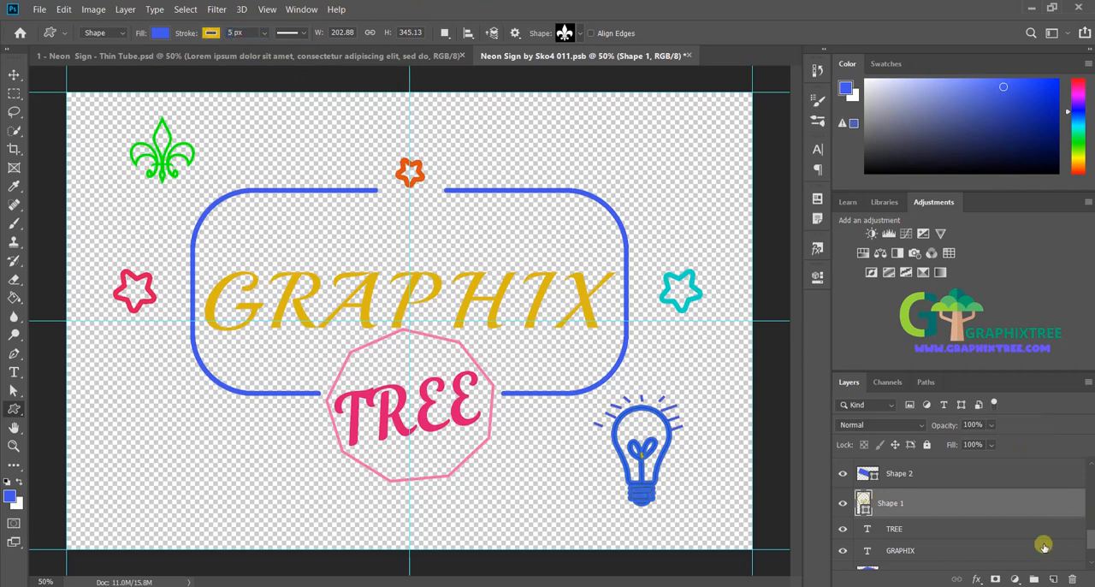
left_click(984, 508)
left_click(983, 506)
left_click(963, 531)
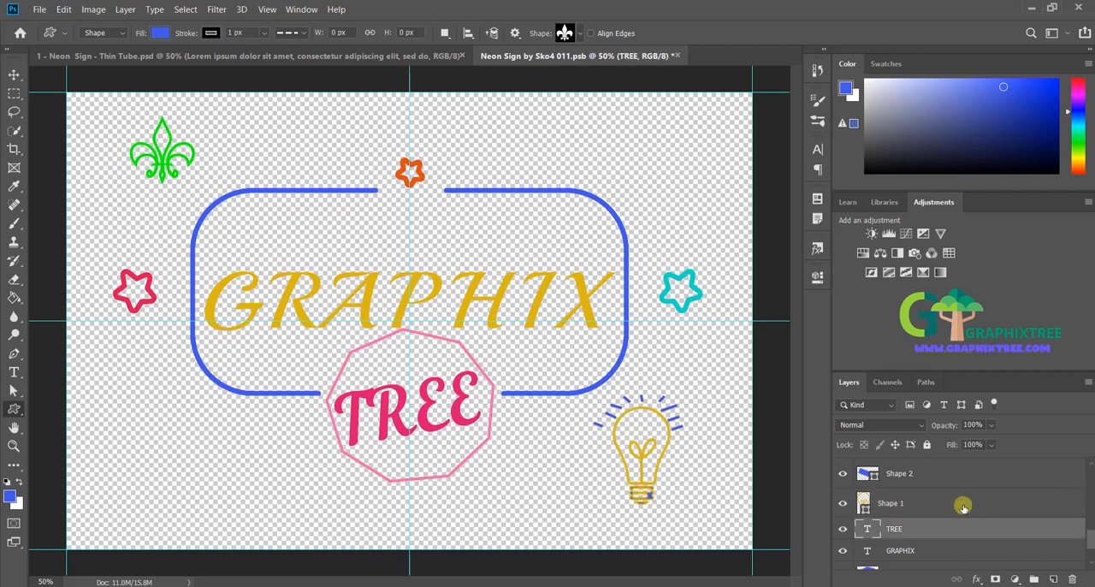
left_click(964, 507)
scroll(1091, 539, "up", 1)
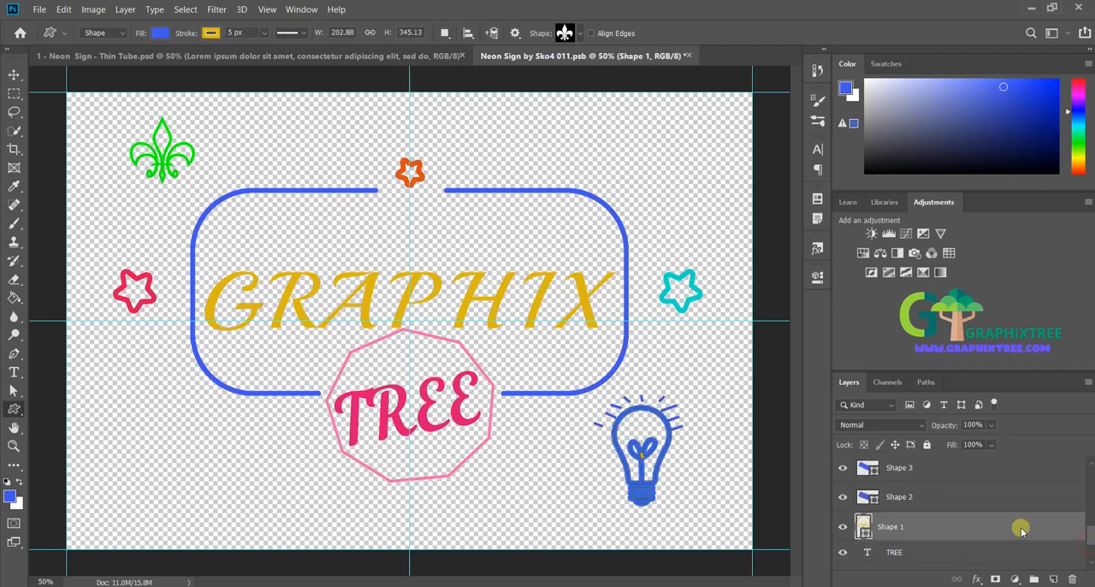
Step: Save the smart object and view the yellow light bulb's neon effect in the main Thin Tube document
left_click(39, 9)
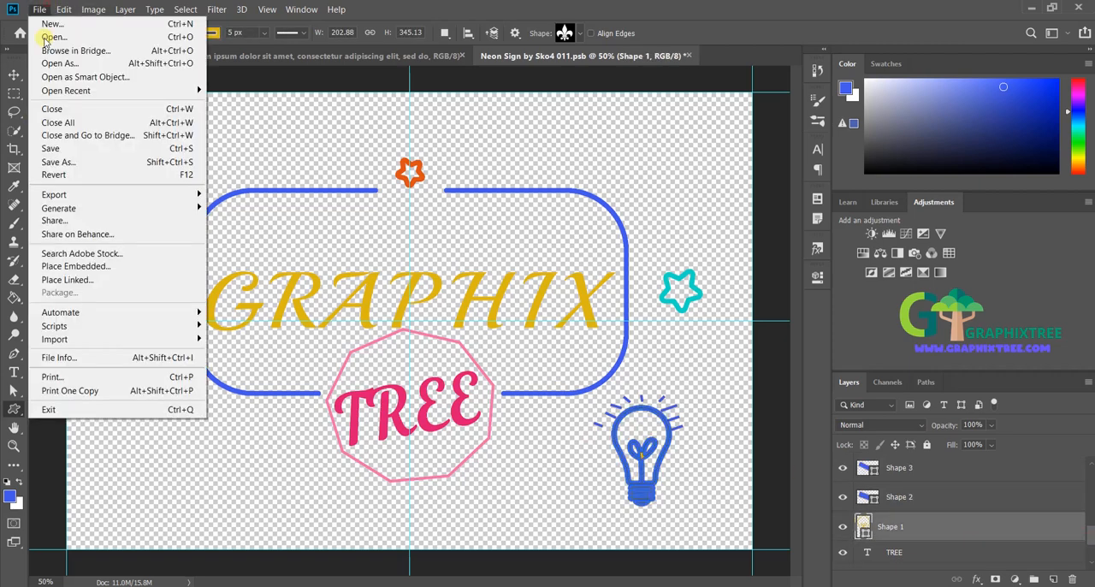
left_click(48, 147)
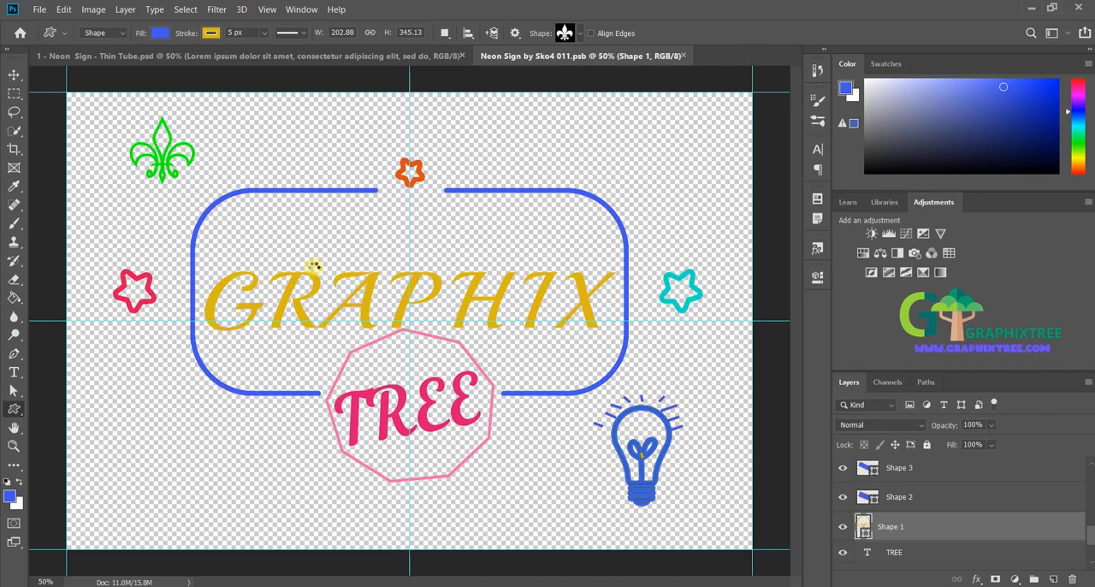
left_click(229, 56)
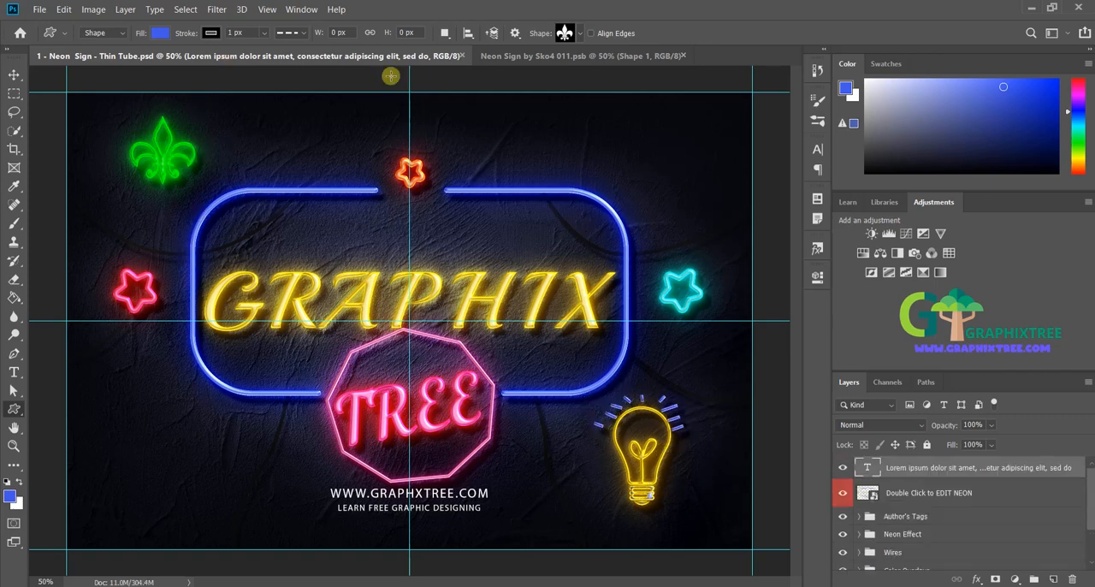
Step: Back in the neon smart object, set the stroke width of the polygon around TREE to 25 px
left_click(539, 57)
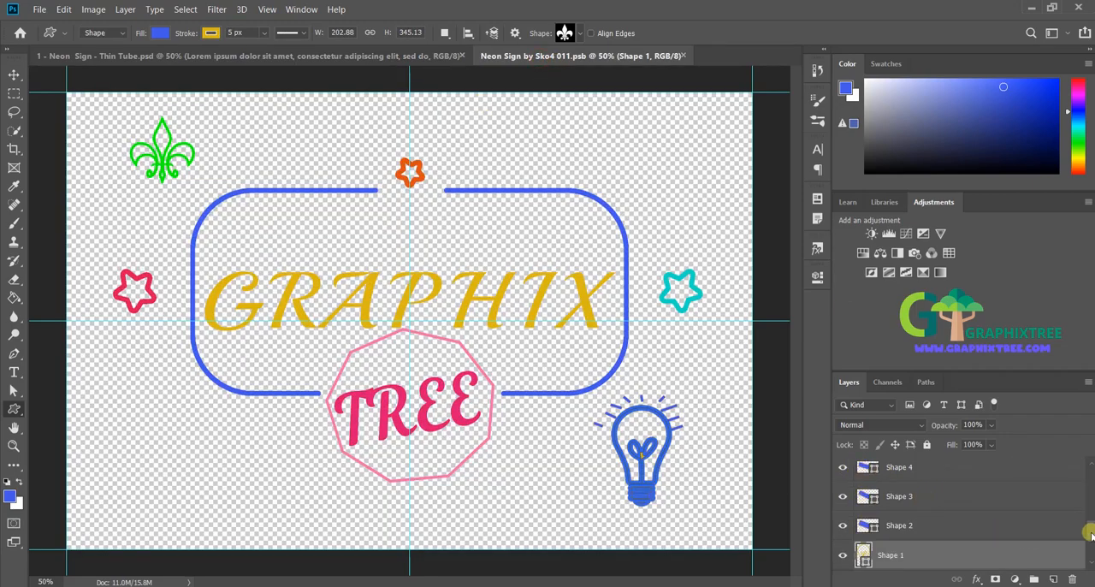
mouse_move(1090, 533)
left_mouse_down()
mouse_move(1093, 499)
mouse_move(1092, 552)
left_mouse_up()
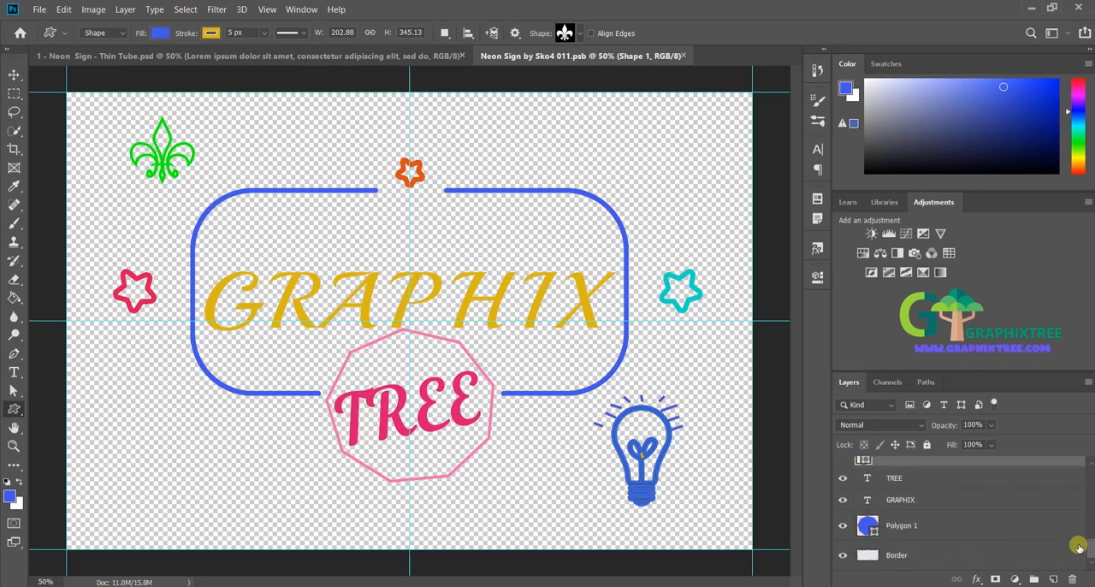
left_click(945, 527)
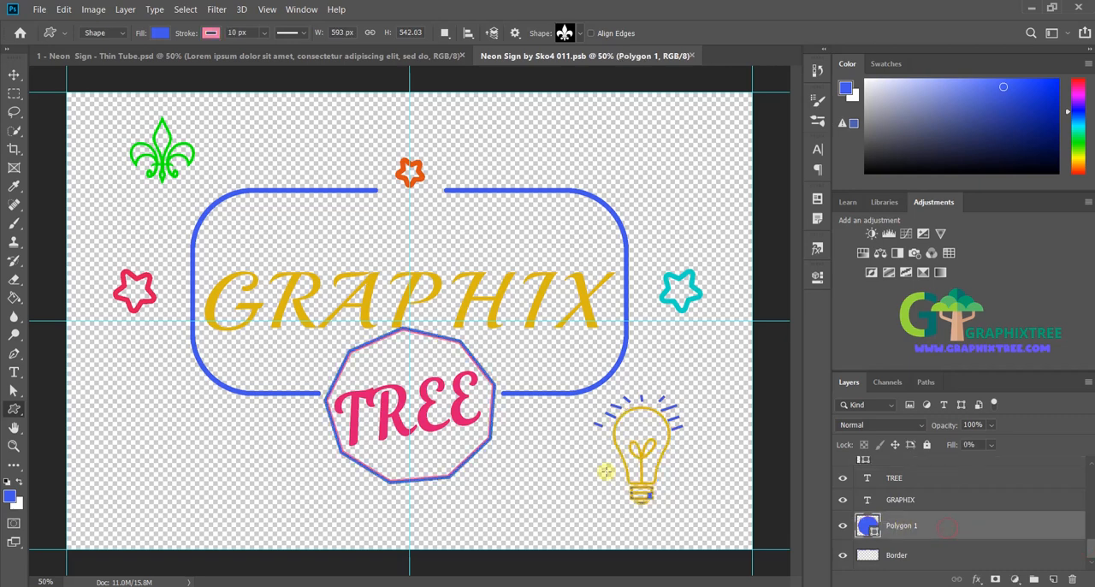
left_click(239, 32)
left_click(982, 508)
left_click(978, 523)
left_click_drag(234, 33, 210, 34)
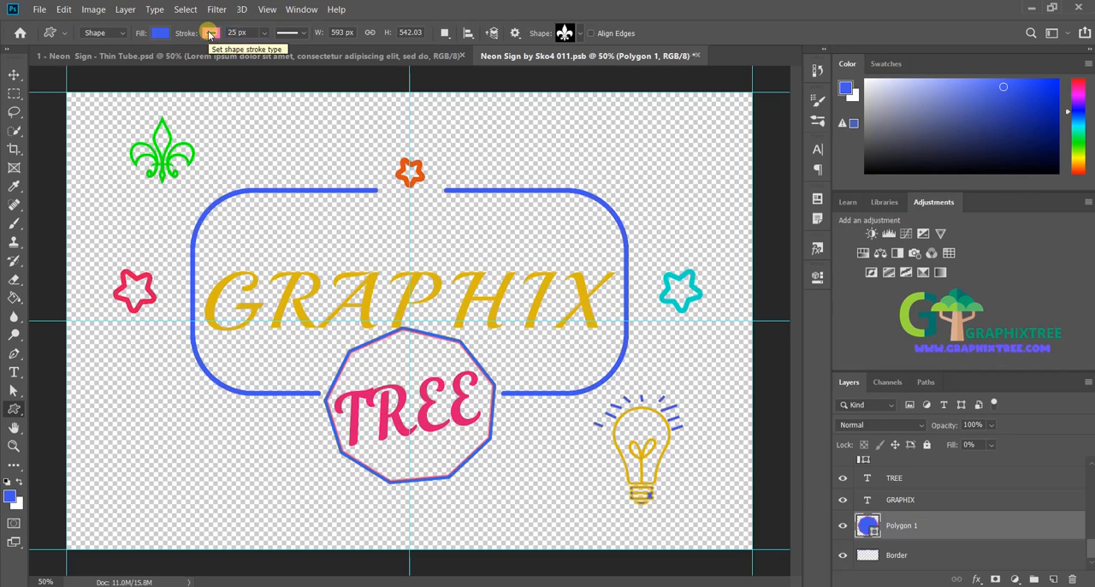
key("Return")
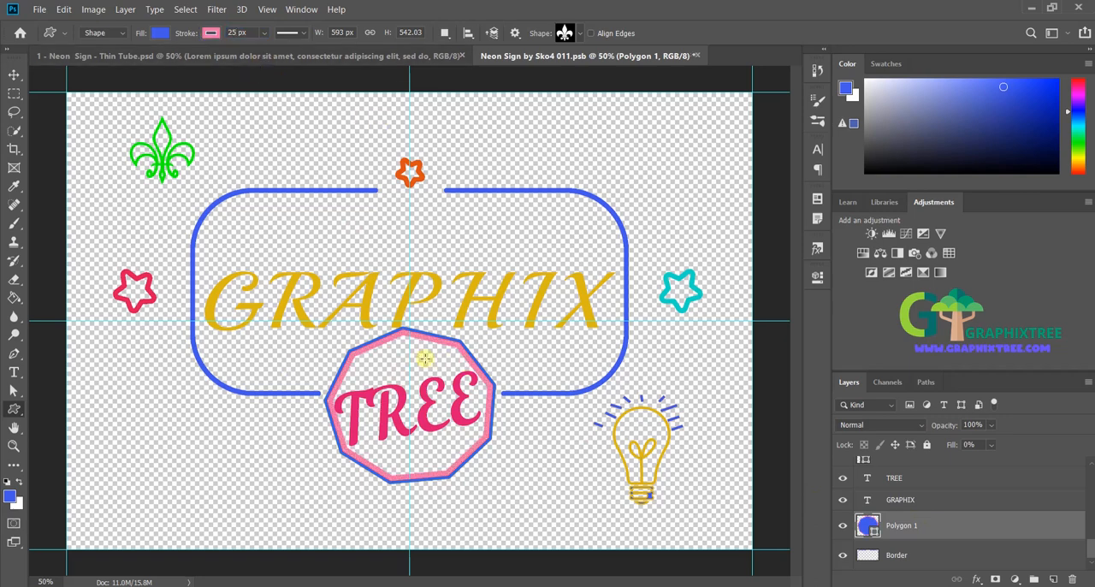
Step: Save and preview the thicker polygon in the main document, and undo its stroke width change in the smart object
left_click(39, 9)
left_click(53, 150)
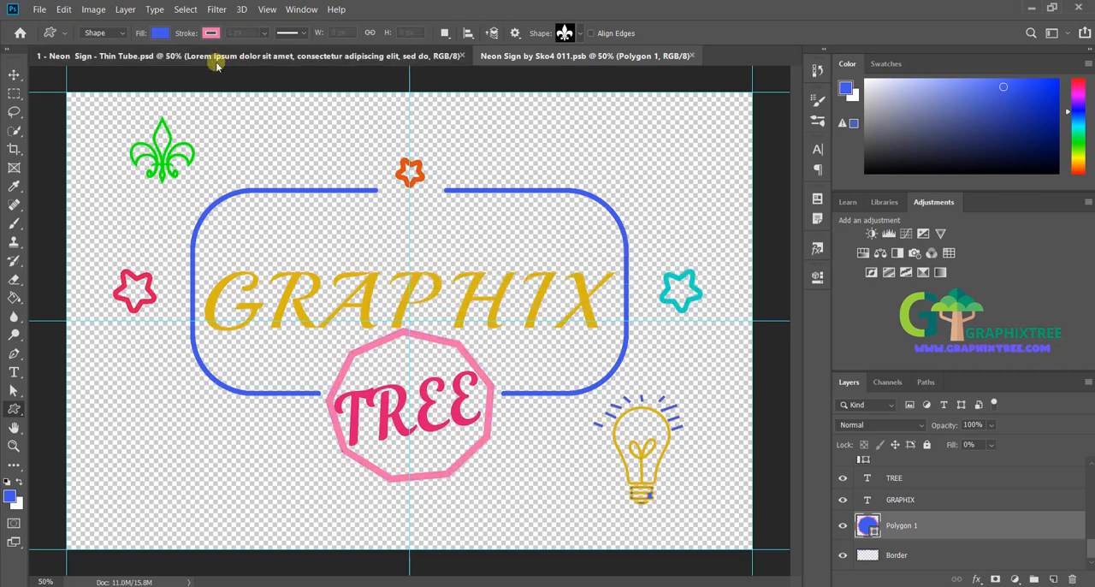
left_click(219, 60)
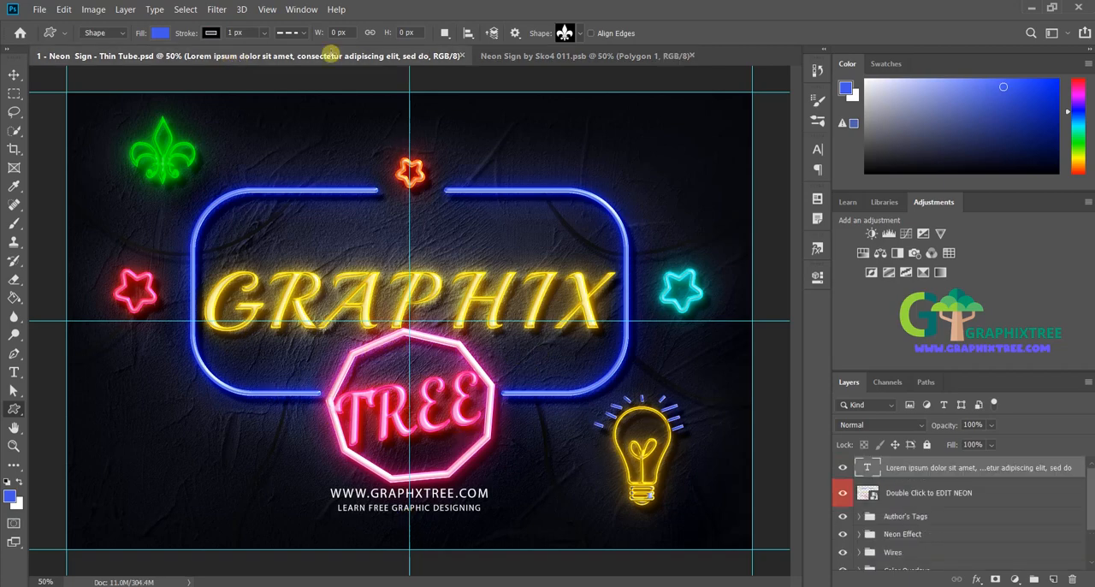
left_click(513, 58)
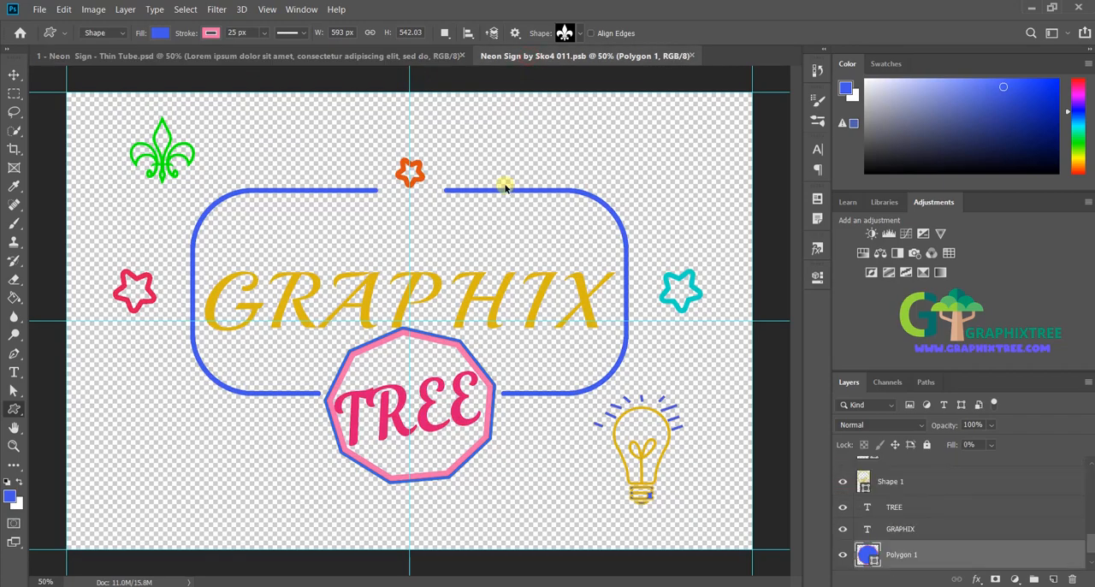
key("ctrl+z")
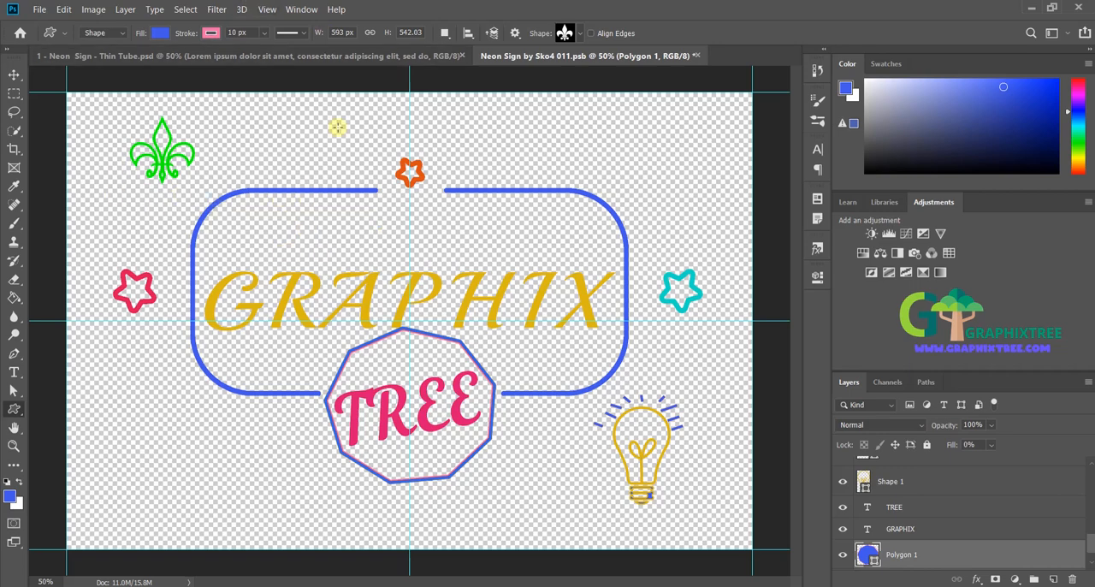
Step: Add the text ADD ANY TEXT OR SHAPE in 30 pt Playball above the orange star
left_click(14, 372)
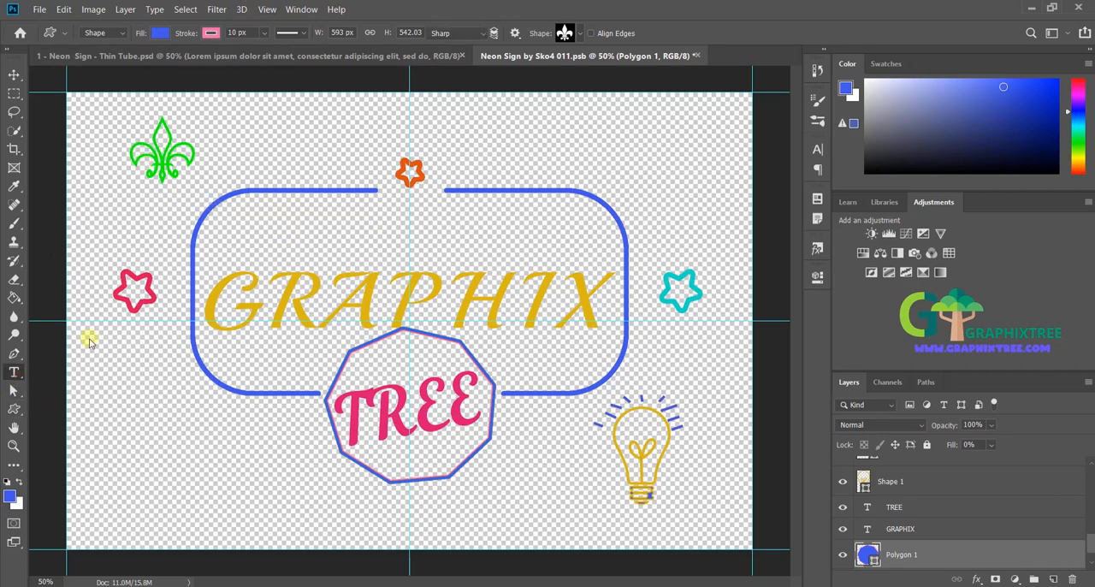
left_click(250, 122)
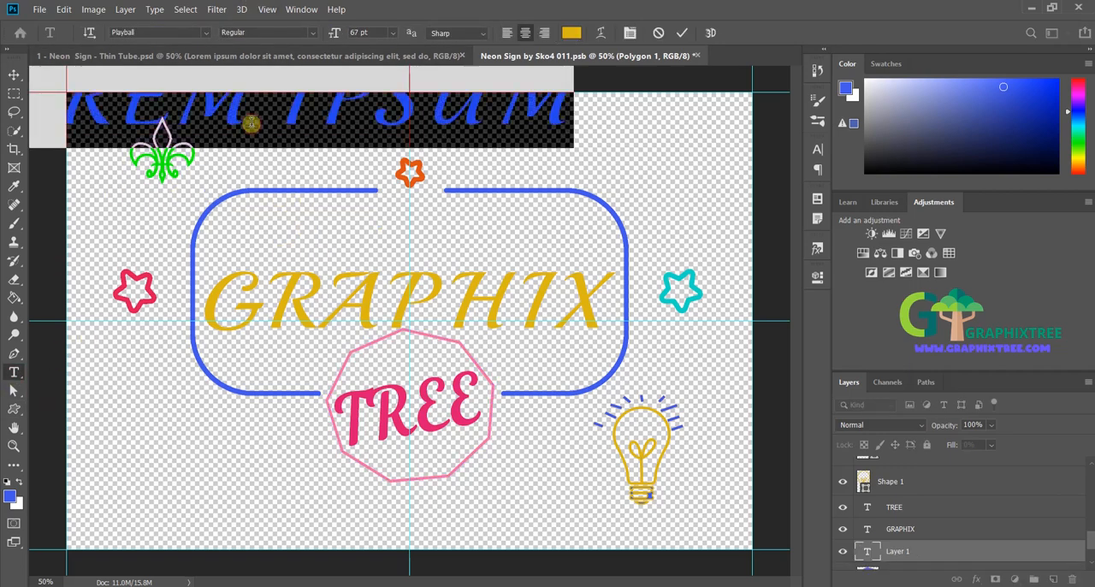
left_click_drag(334, 32, 310, 34)
left_click_drag(297, 106, 451, 123)
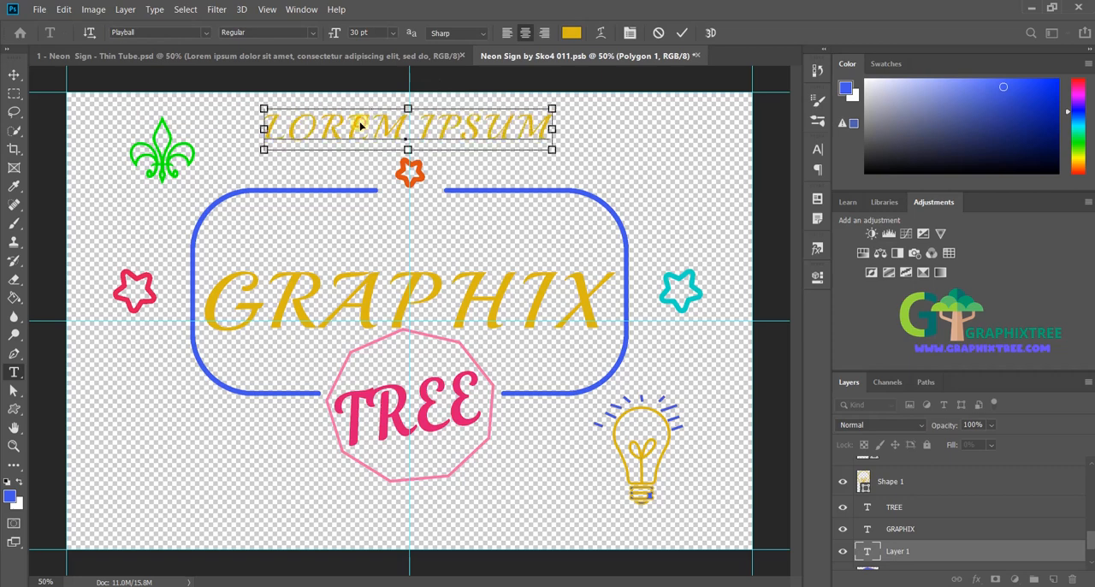
type("ADD A")
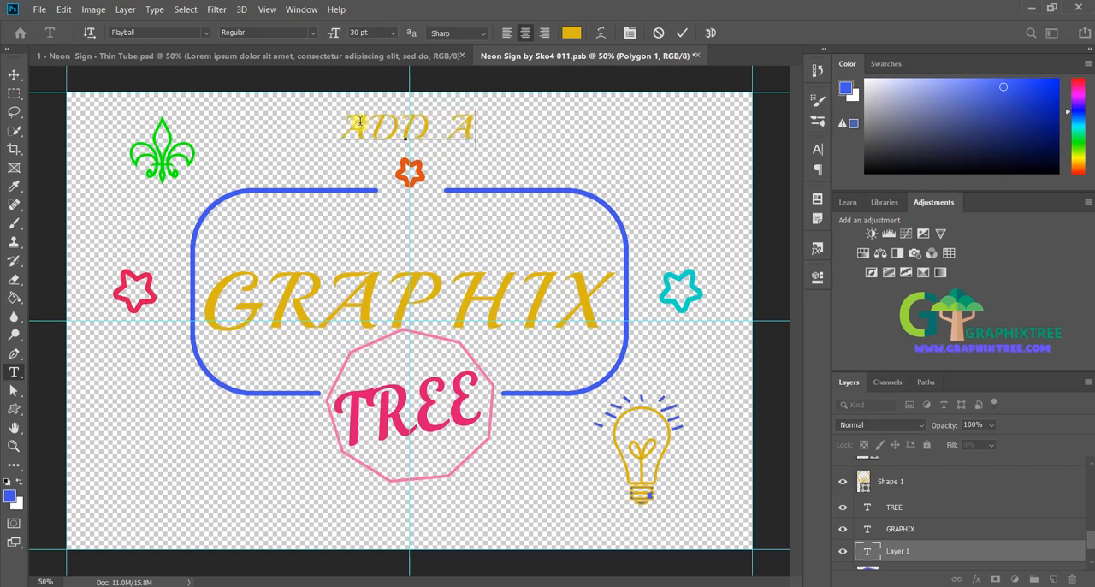
type("NY TEXT OR")
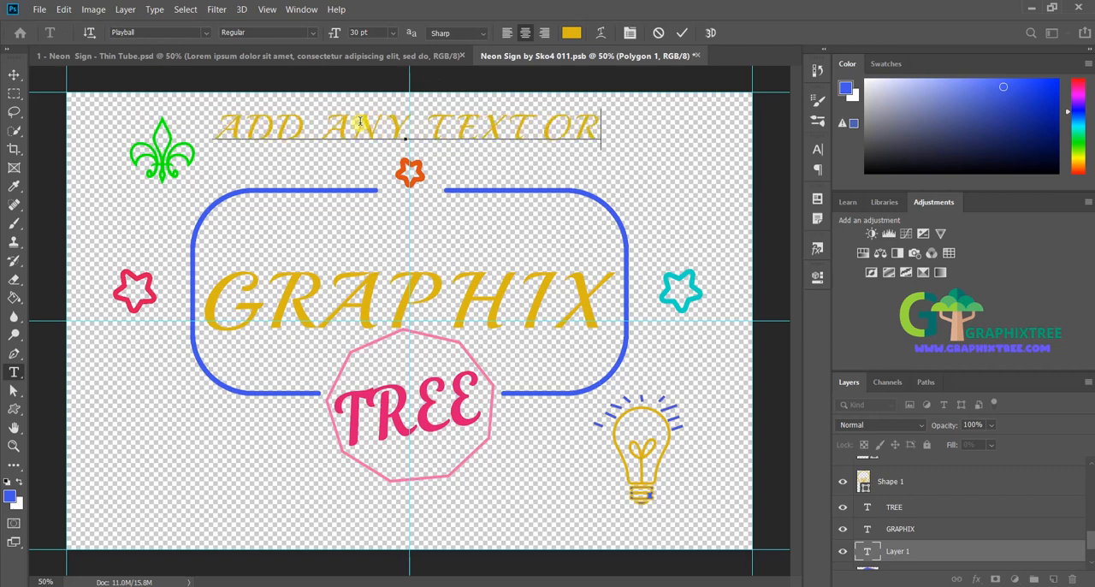
type(" SHAPE")
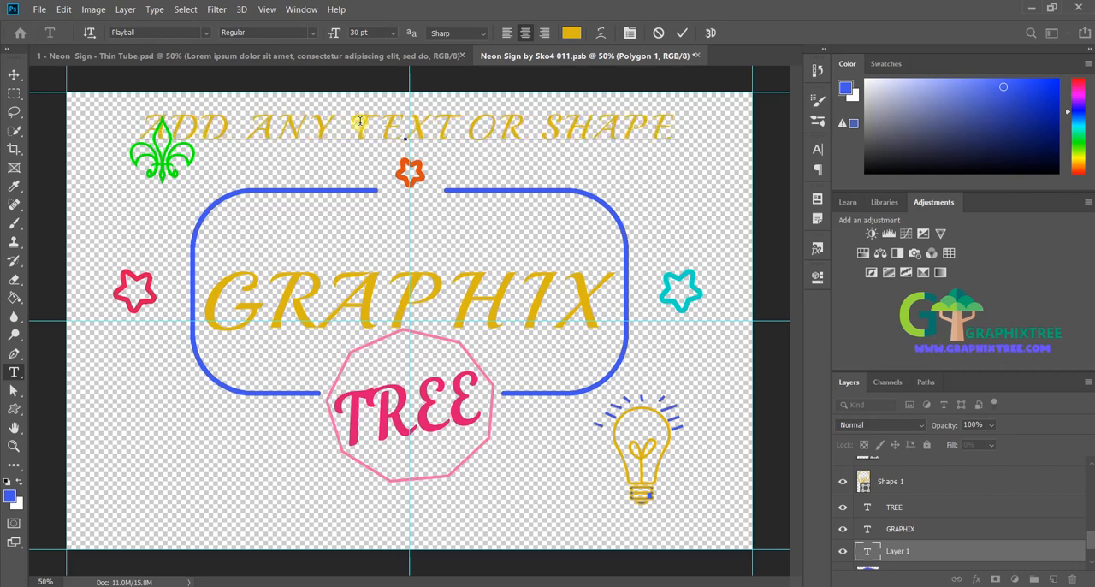
Step: Reduce the ADD ANY TEXT OR SHAPE line to 24 pt and move it clear of the fleur-de-lis
key("ctrl+a")
key("ctrl+shift+comma")
key("ctrl+shift+comma")
key("ctrl+shift+comma")
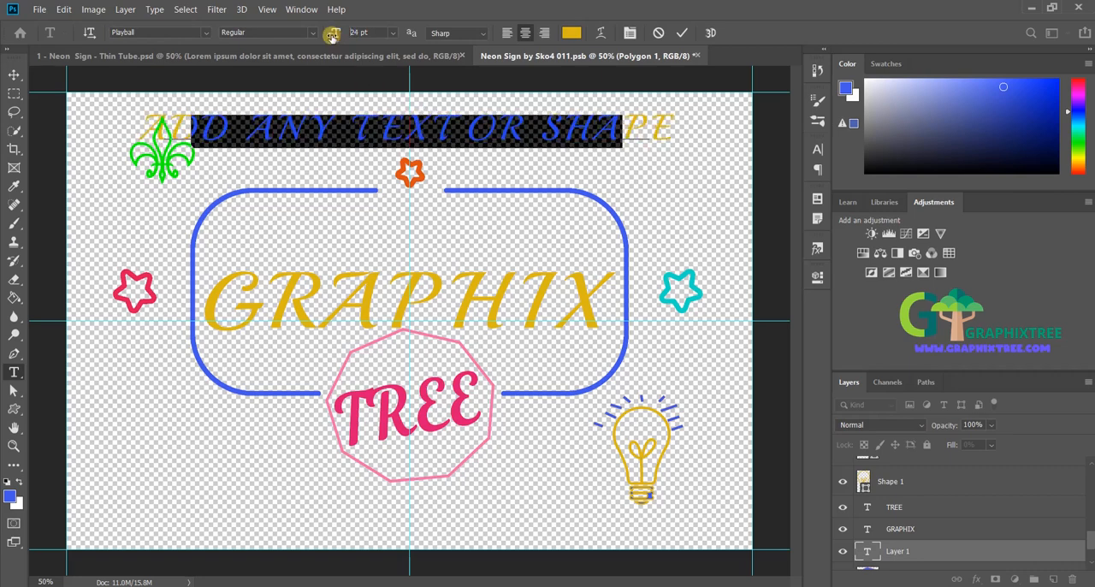
left_click_drag(480, 135, 542, 128)
left_click(163, 503)
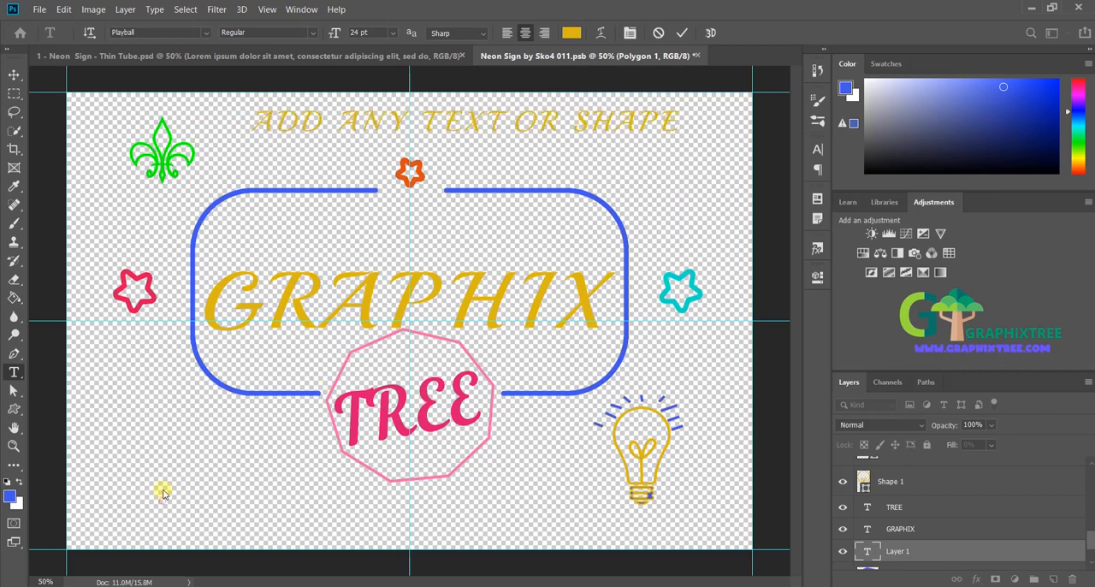
Step: Add the text OR ADD YOUR OWN PNG FILES along the bottom of the canvas, below the polygon
left_click(121, 519)
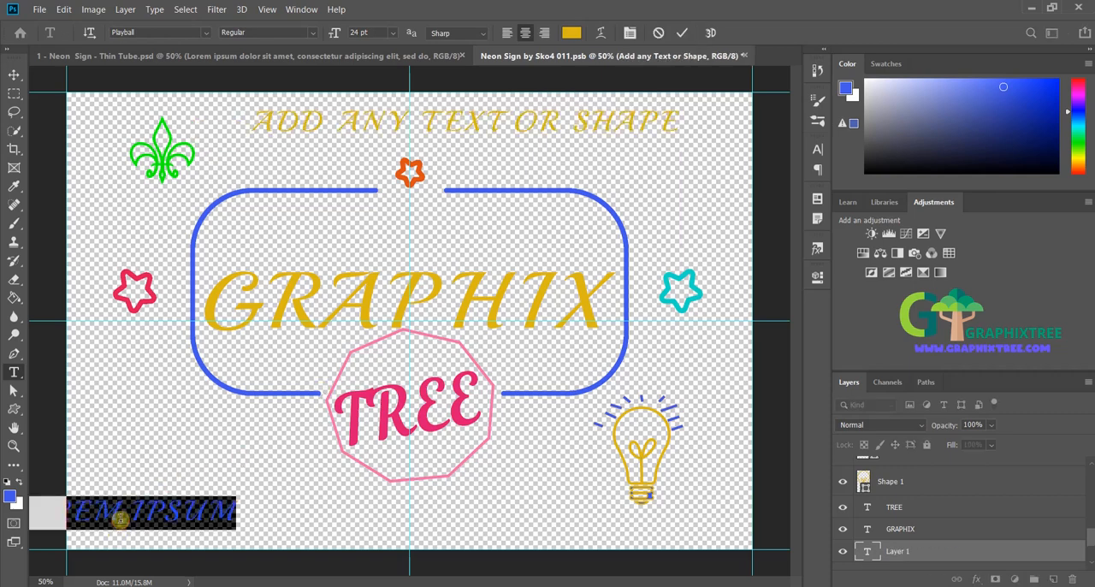
type("OR AD")
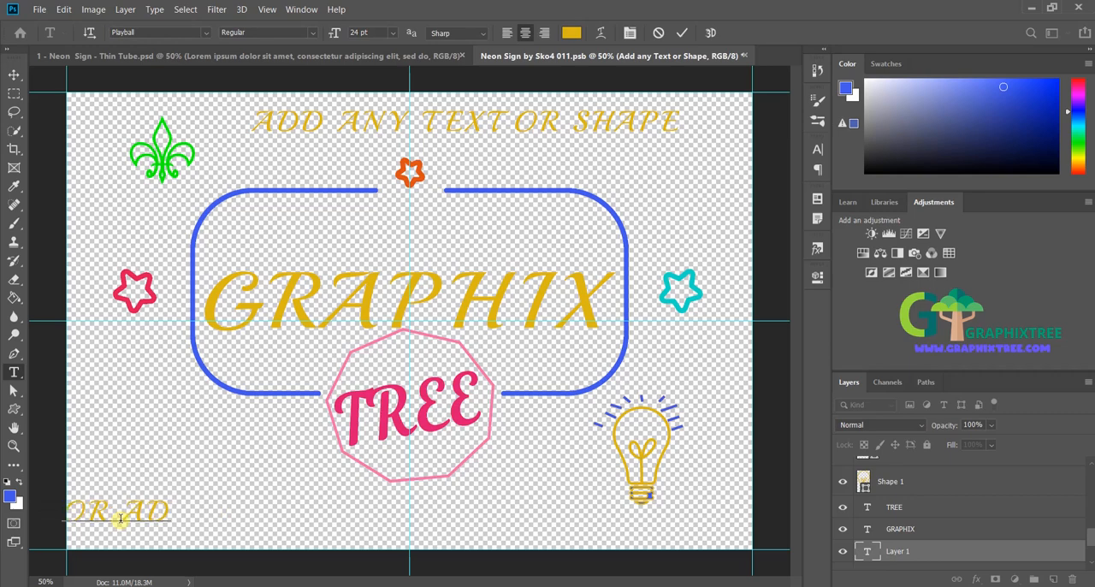
type(" OOUR OW")
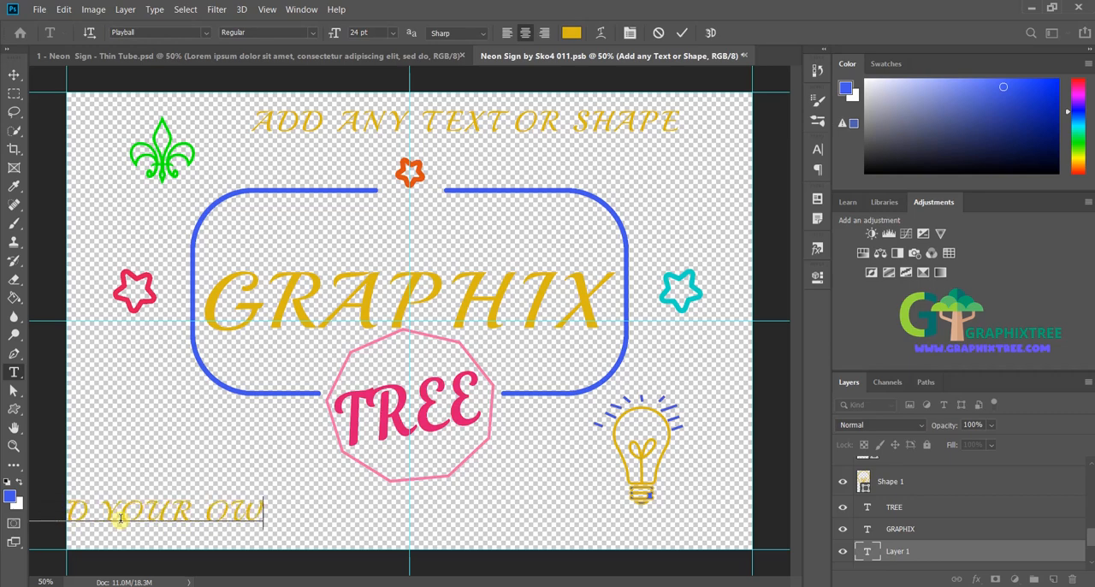
type("N PNG FILES")
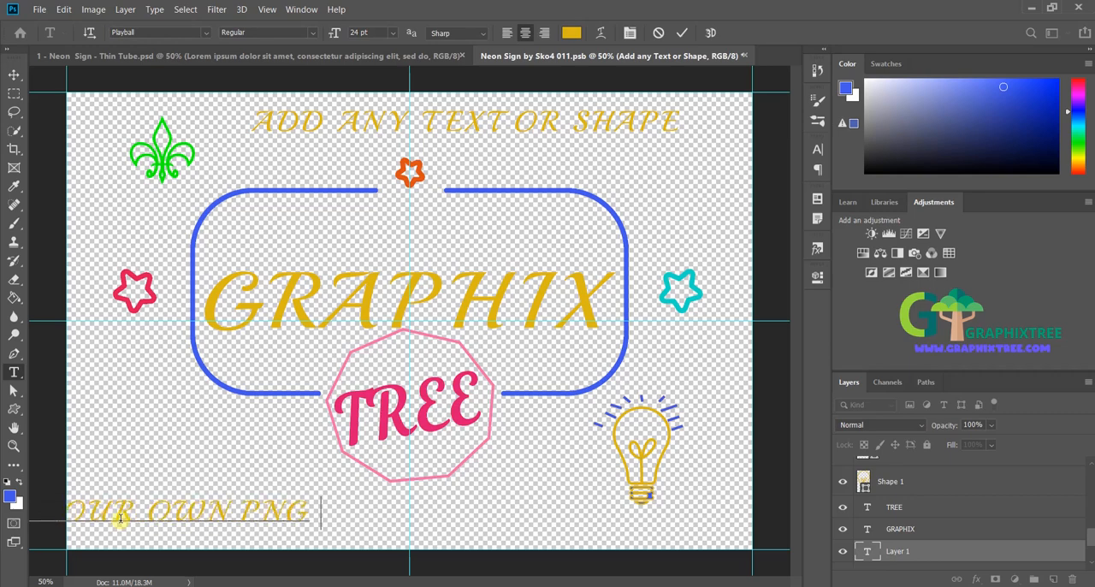
key("ctrl+a")
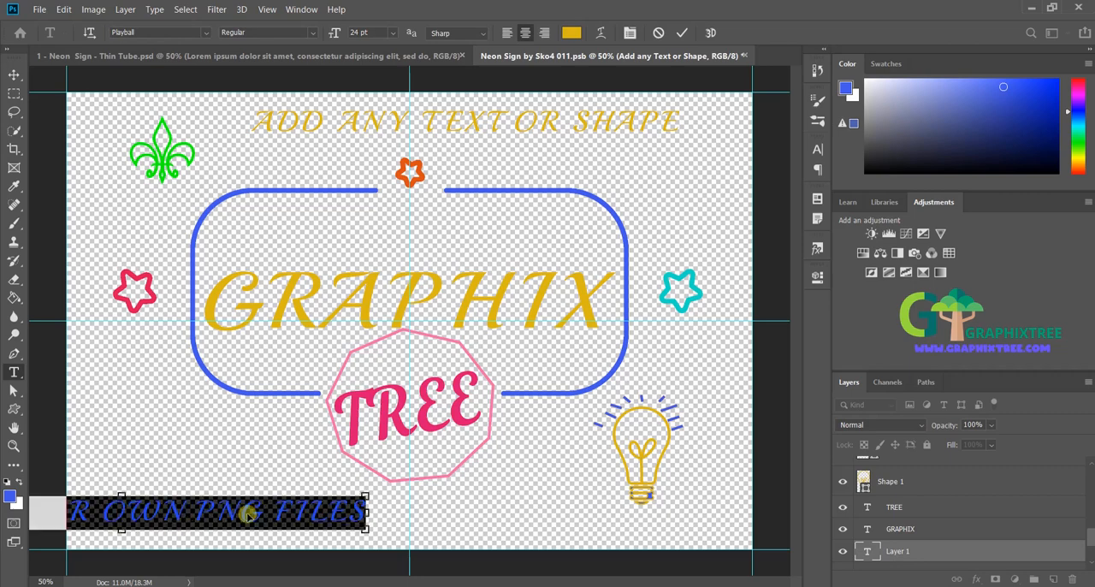
left_click_drag(249, 512, 462, 520)
left_click(325, 519)
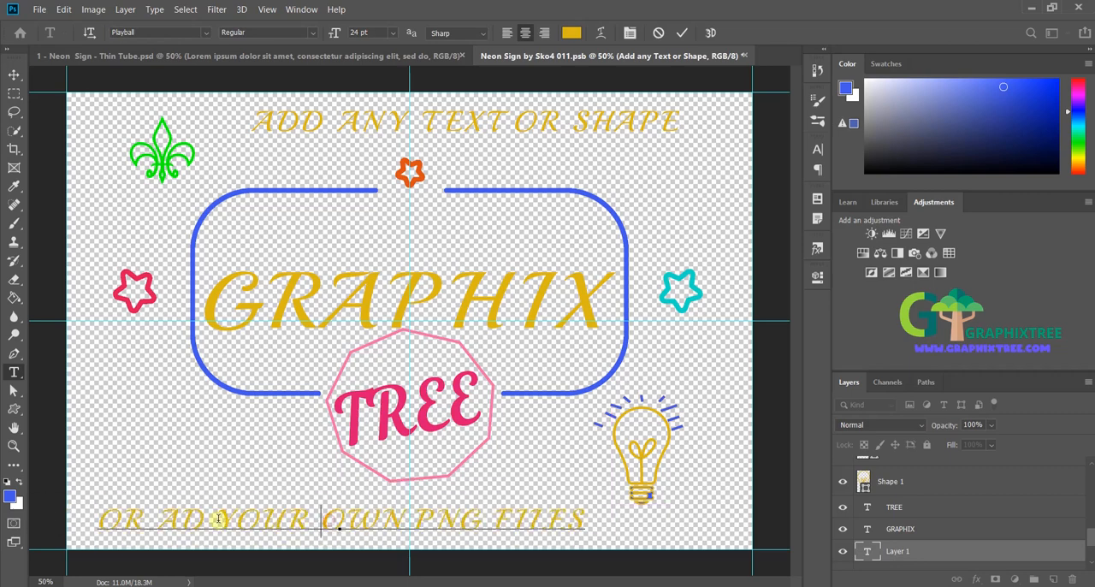
Step: Color the OR ADD YOUR OWN PNG FILES text orange-red and save the smart object
key("ctrl+a")
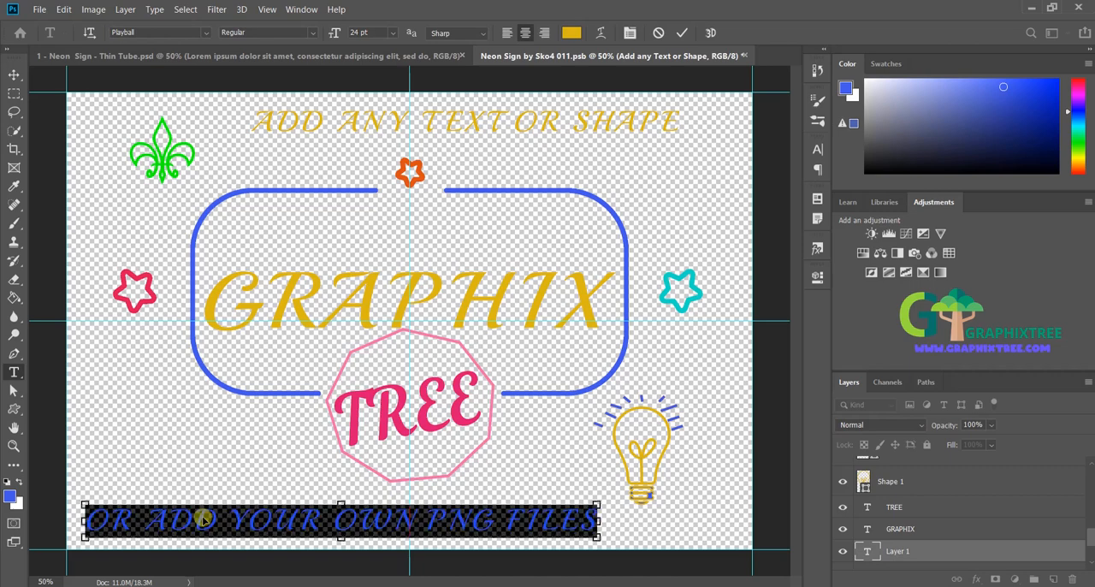
left_click(1078, 95)
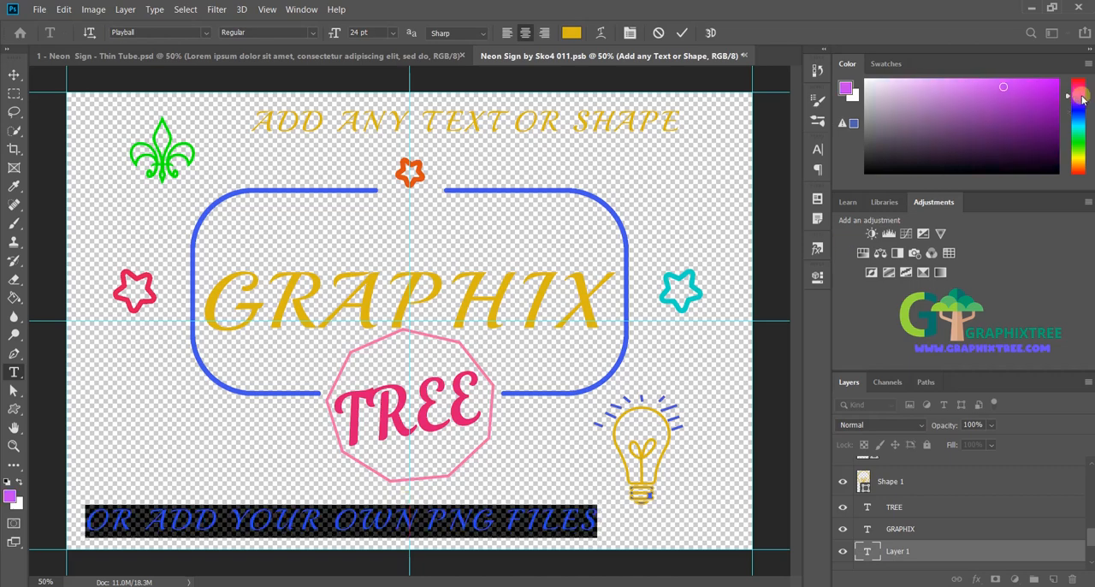
left_click_drag(1078, 146, 1081, 172)
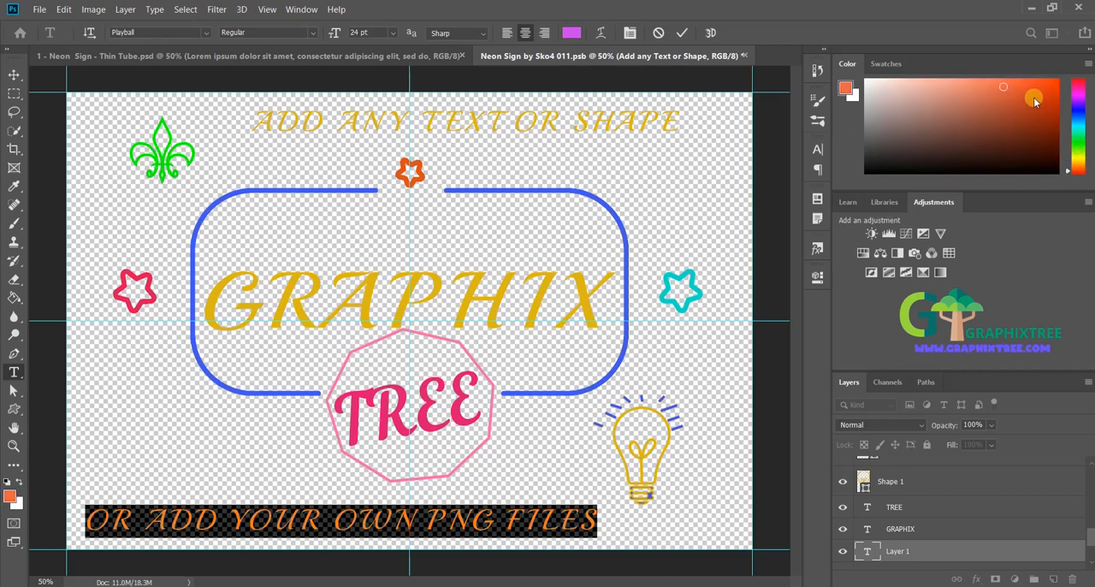
left_click_drag(1023, 97, 1033, 98)
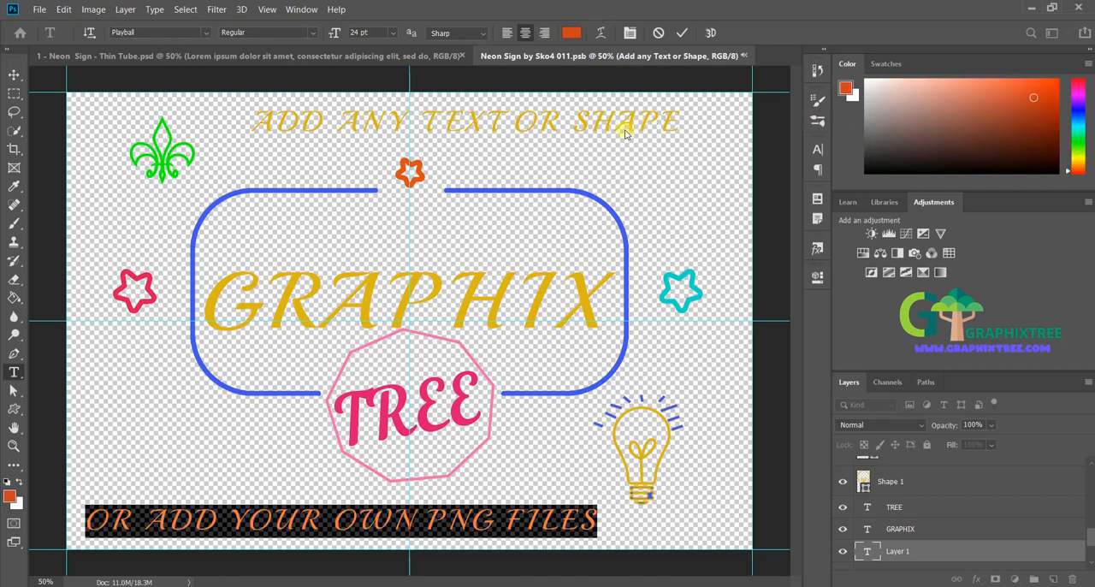
left_click(345, 310)
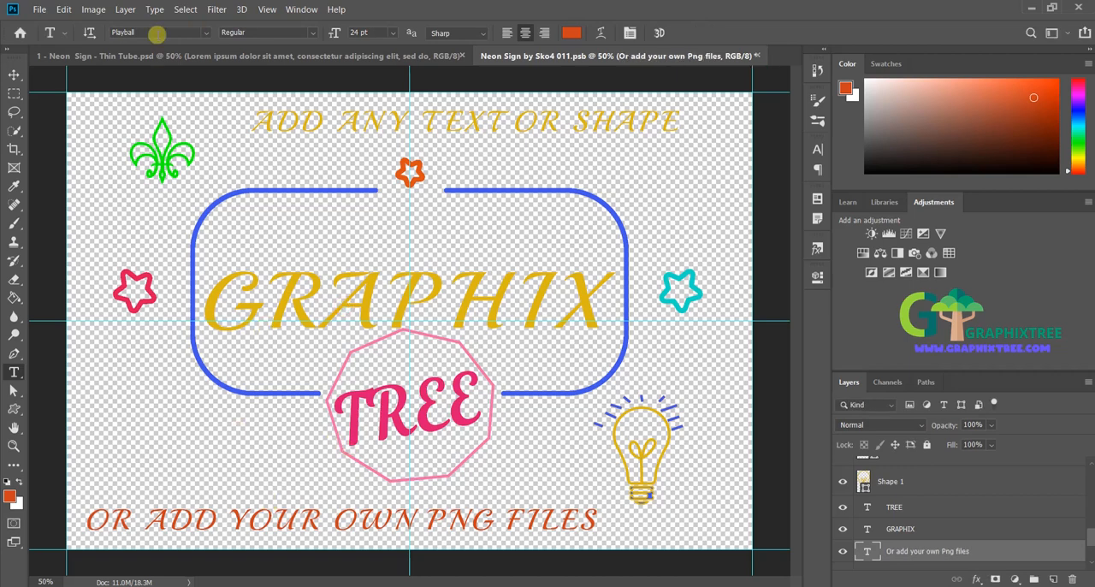
left_click(40, 9)
left_click(45, 139)
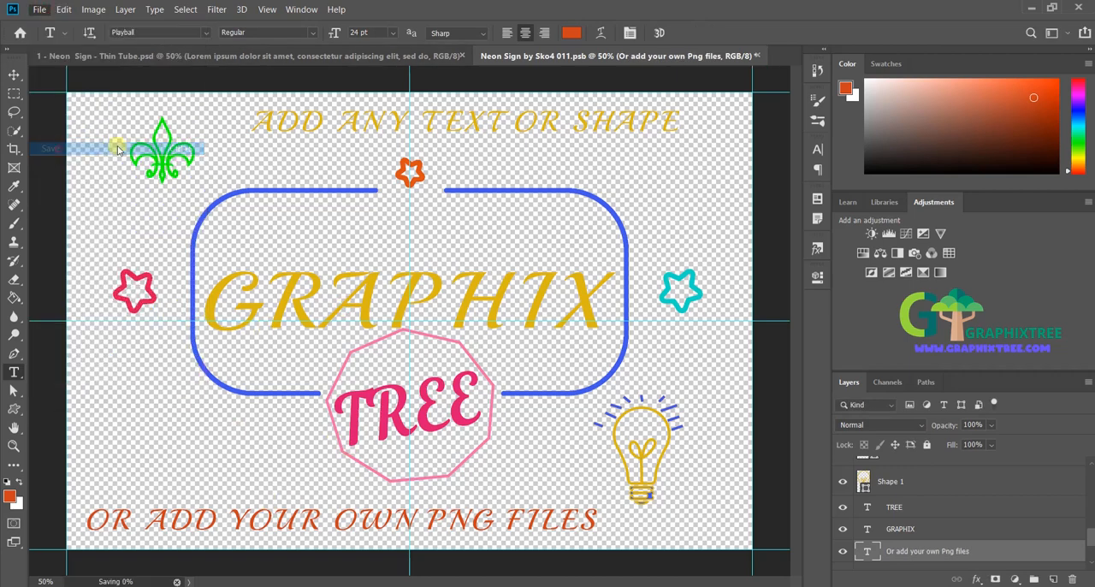
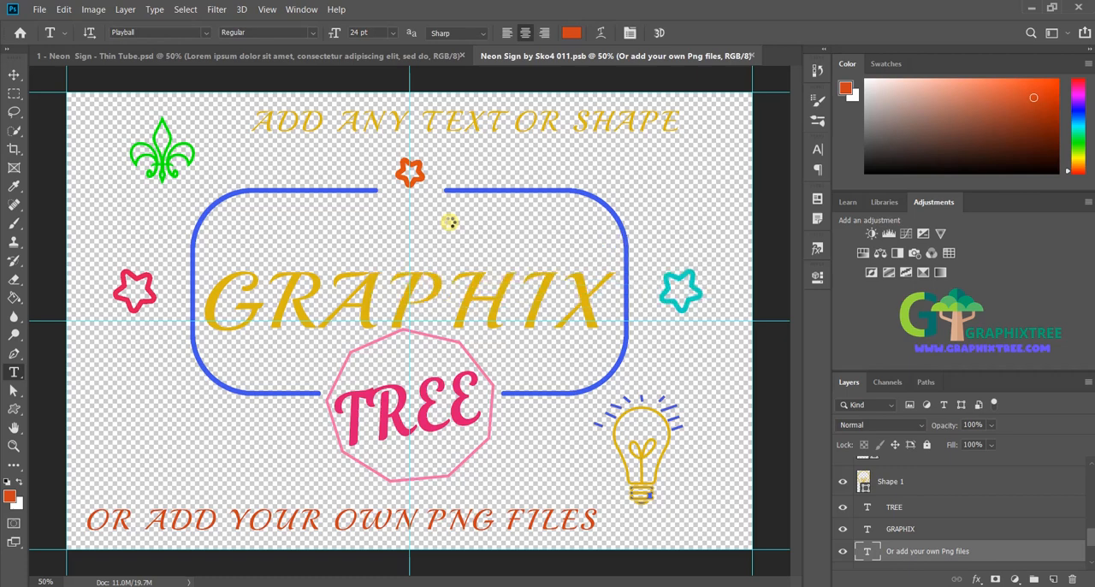
Step: Preview the Neon Sign - Thin Tube template with the Background Options group, Back layer and Wires group temporarily hidden
left_click(147, 57)
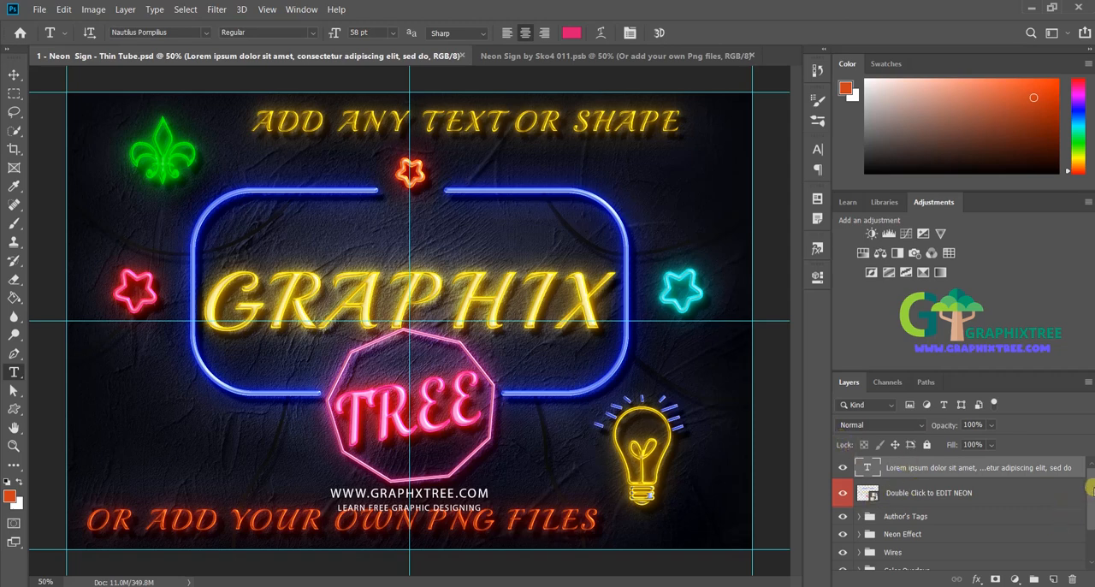
left_click_drag(1092, 503, 1093, 531)
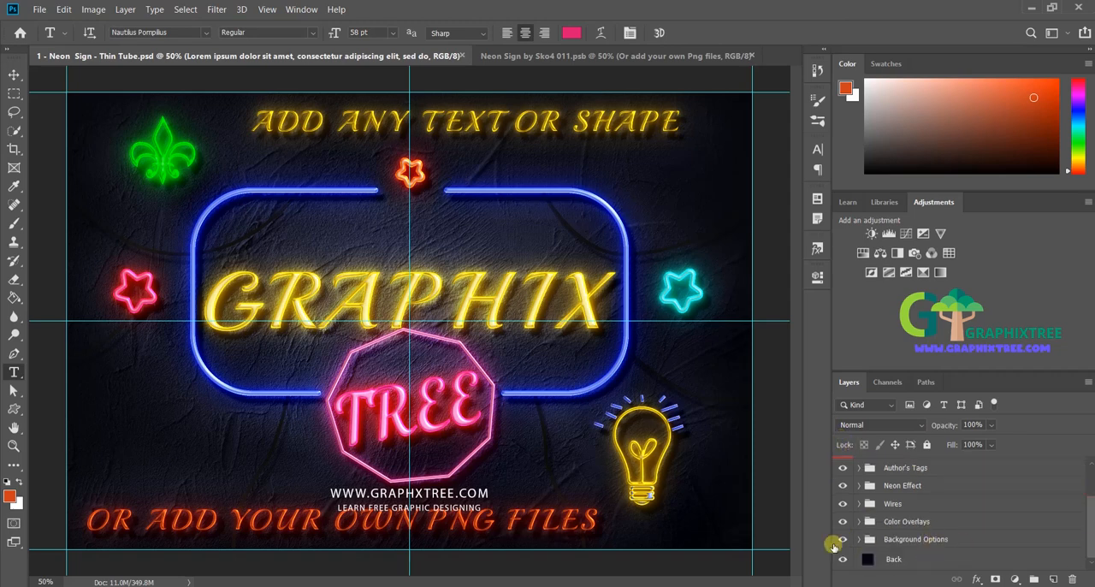
left_click_drag(842, 539, 841, 560)
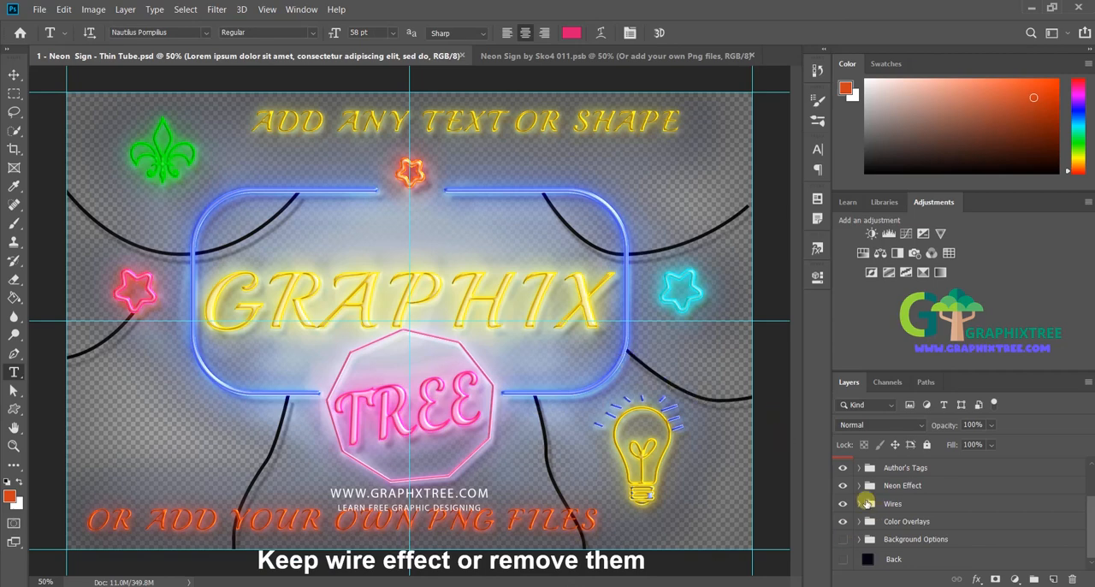
left_click(843, 503)
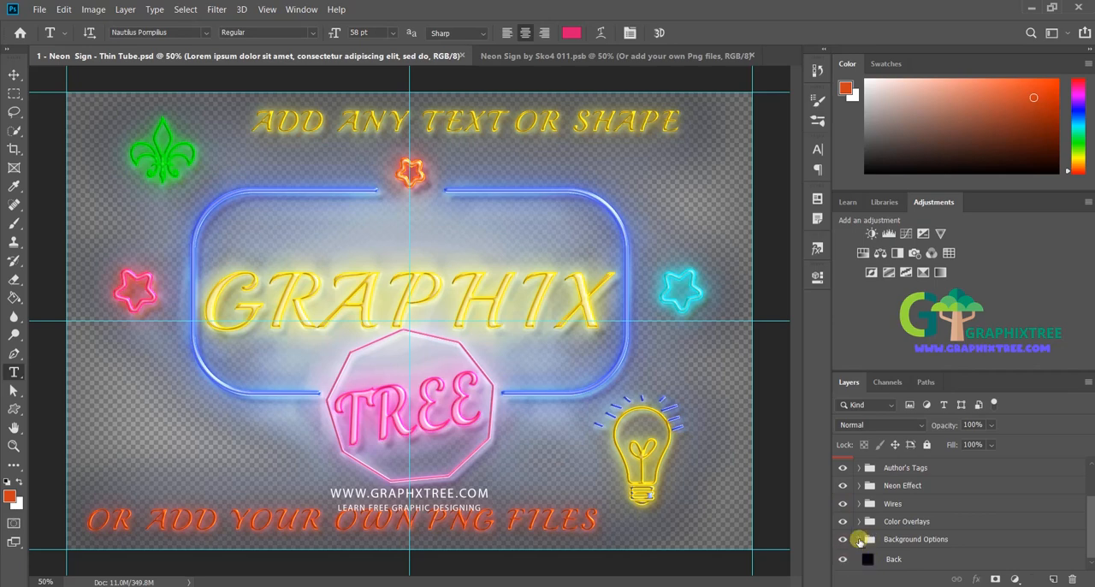
Step: Check the textures inside the Background Options group, hide that group and select the Back layer
left_click(860, 539)
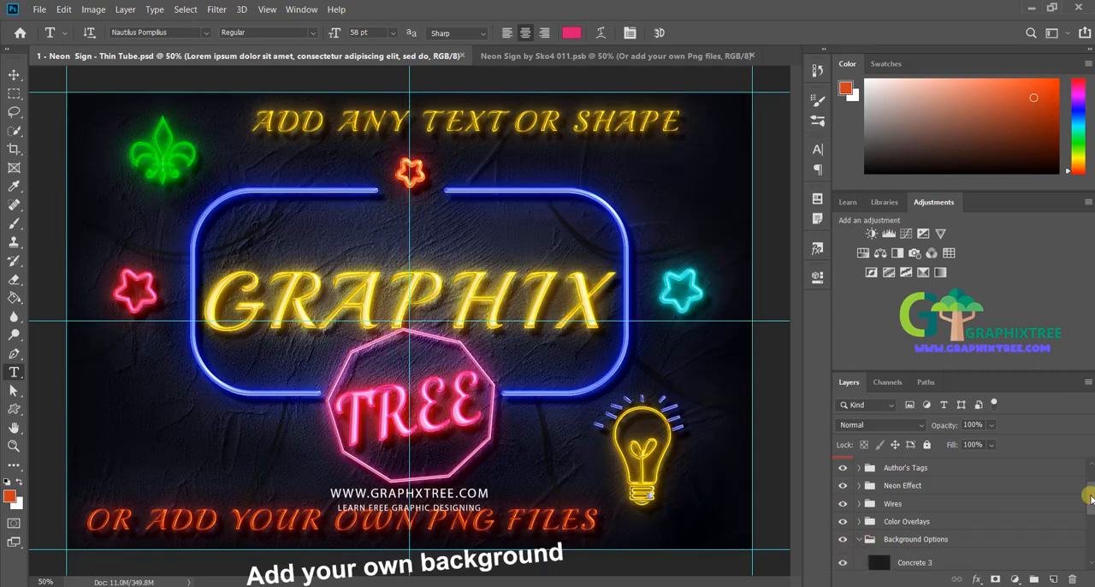
mouse_move(1089, 496)
left_mouse_down()
mouse_move(1093, 556)
mouse_move(1088, 513)
left_mouse_up()
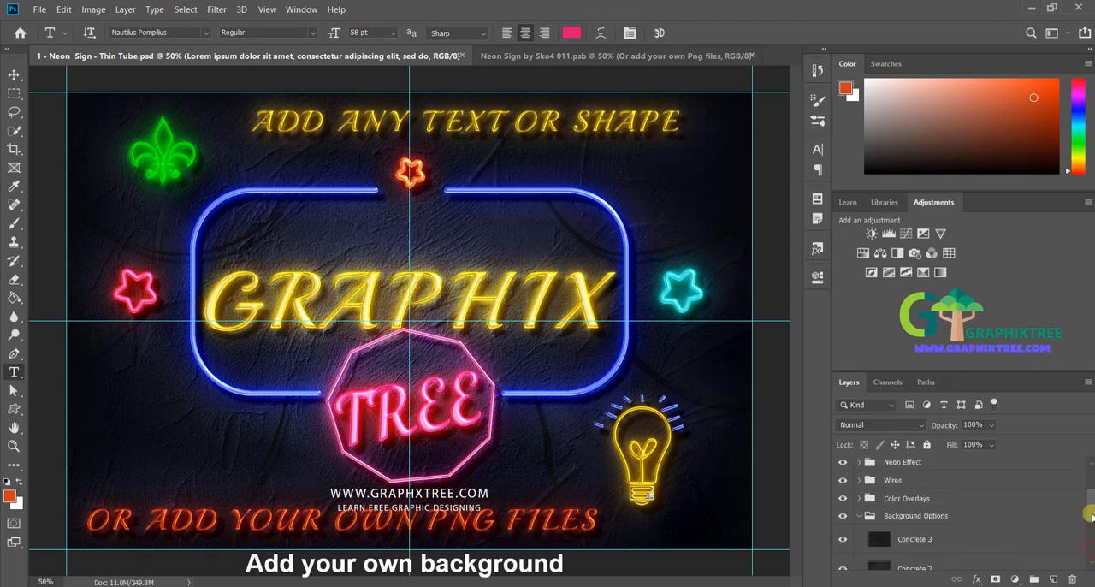
left_click(862, 513)
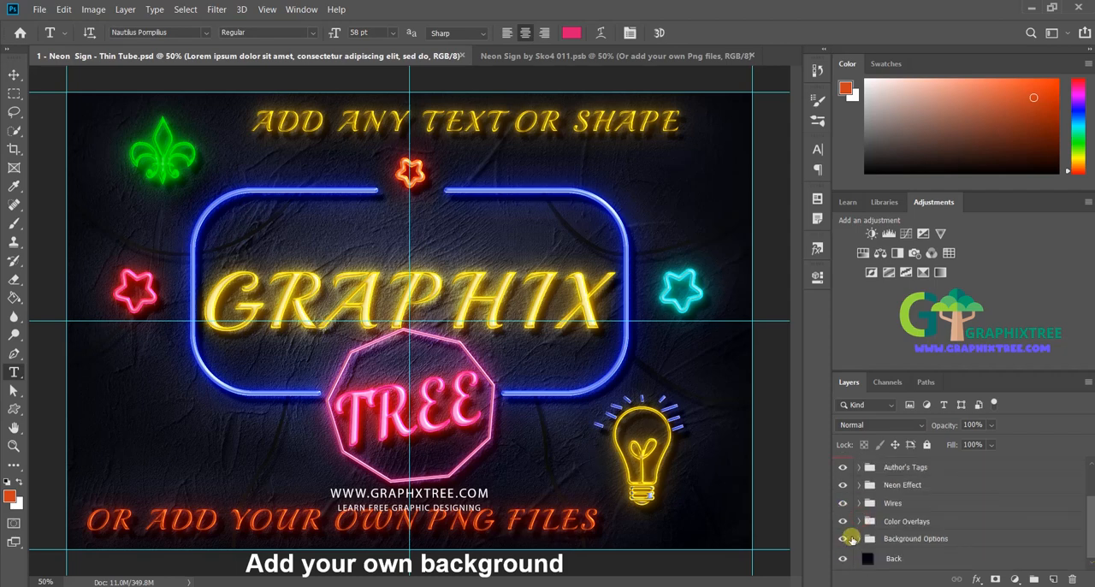
left_click(843, 538)
left_click(1023, 561)
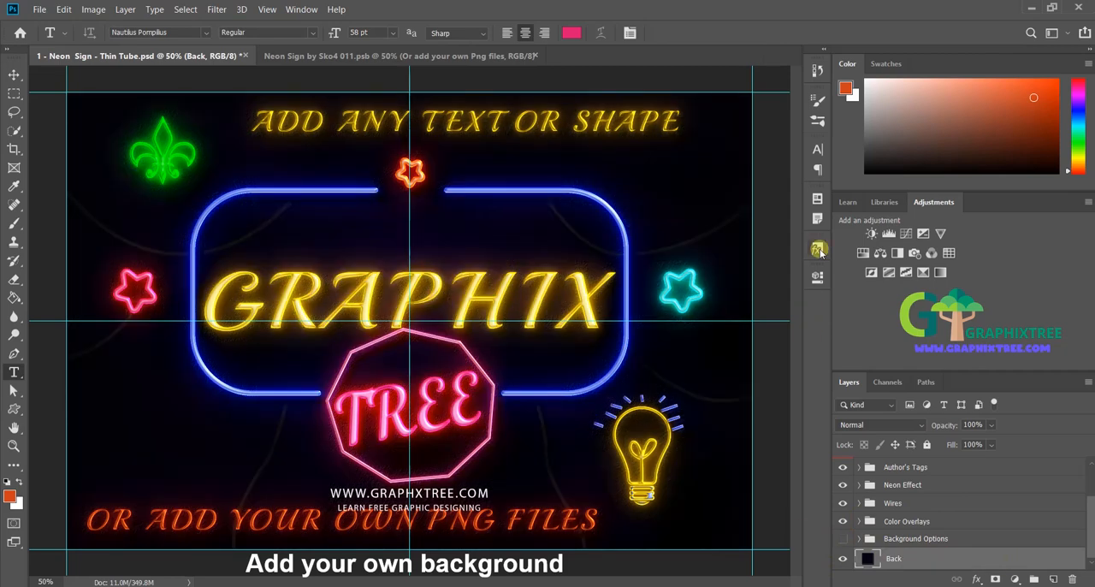
Step: Try several preset layer styles on the Back layer, including bark, brown wood, weathered blue, light stone and grey plank textures
left_click(819, 249)
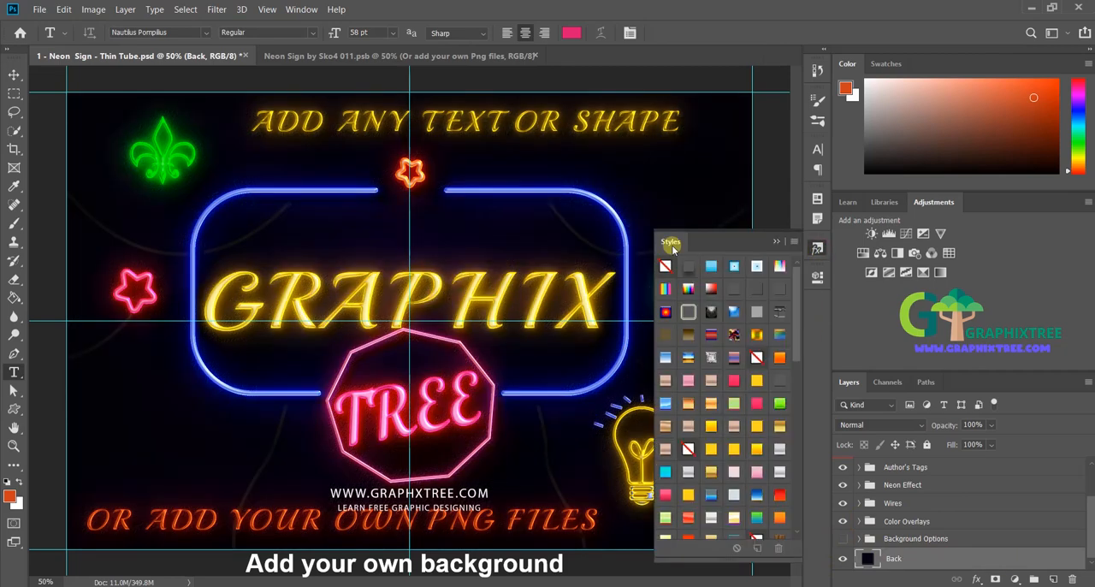
left_click(776, 241)
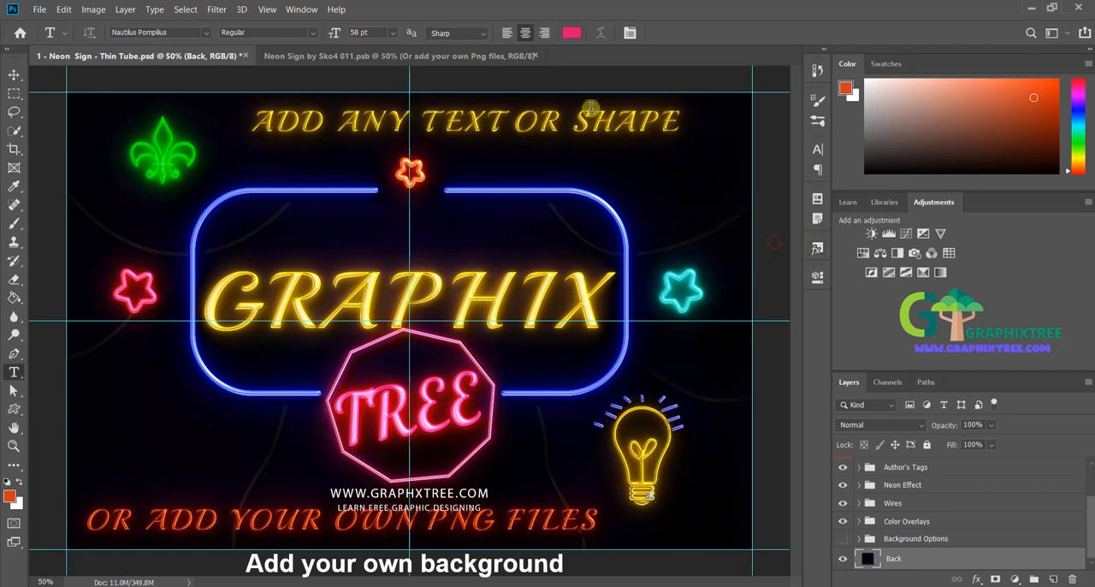
left_click(301, 9)
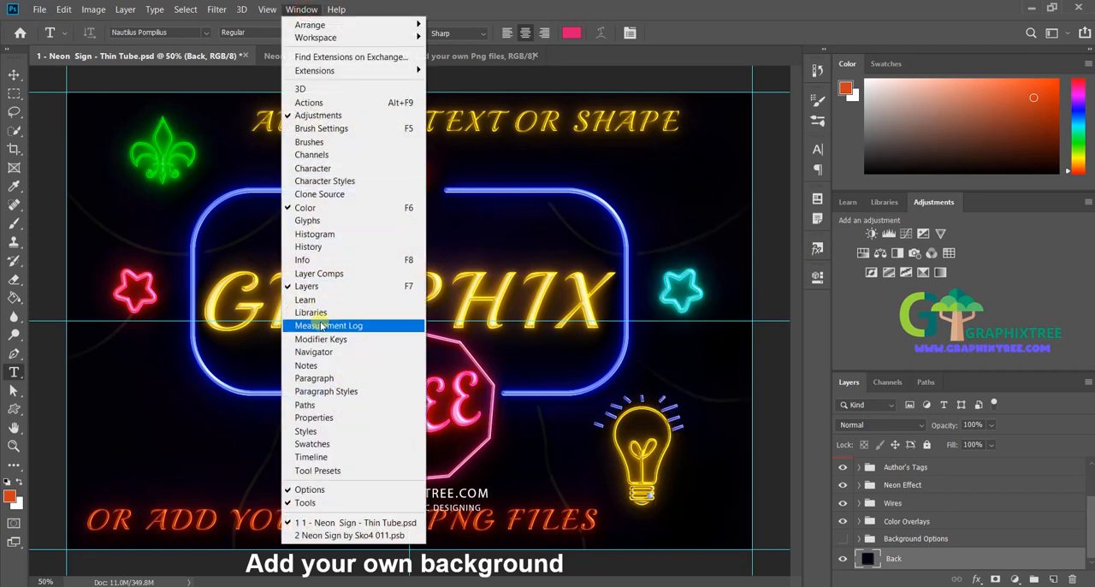
left_click(308, 430)
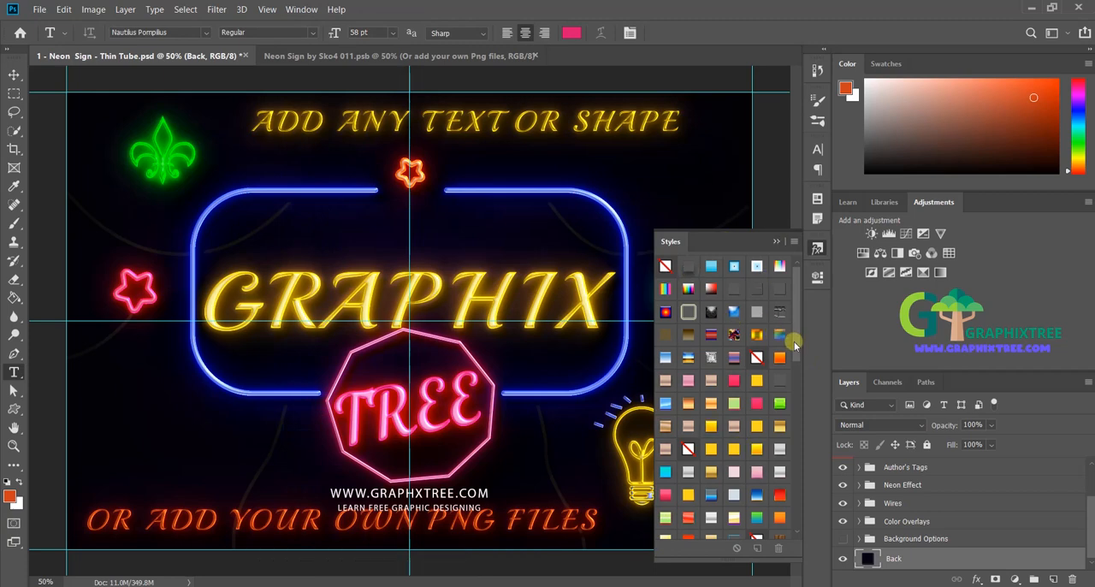
scroll(793, 406, "down", 4)
scroll(793, 415, "down", 3)
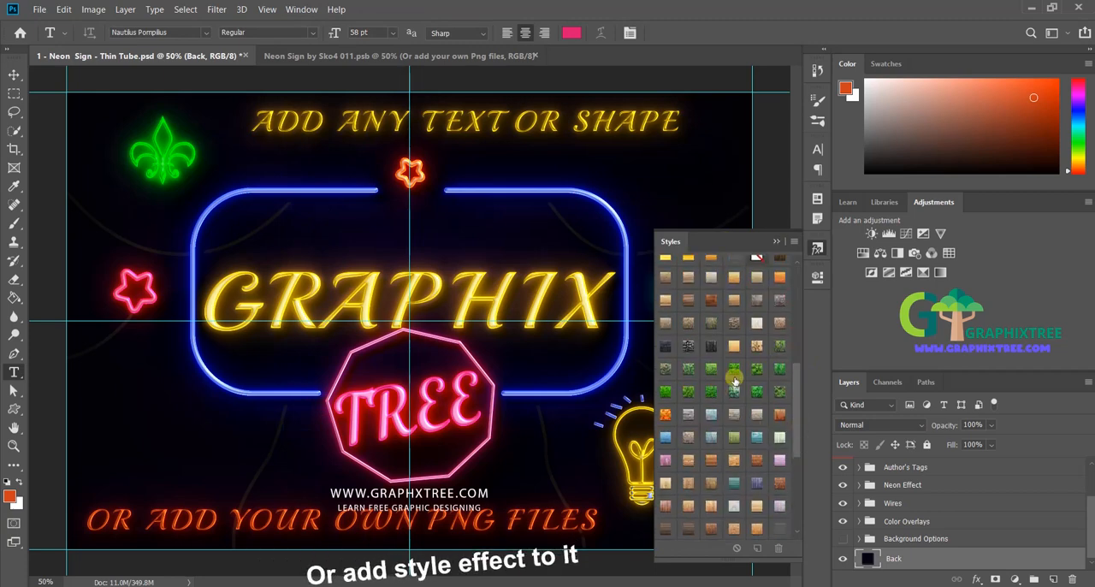
left_click(709, 304)
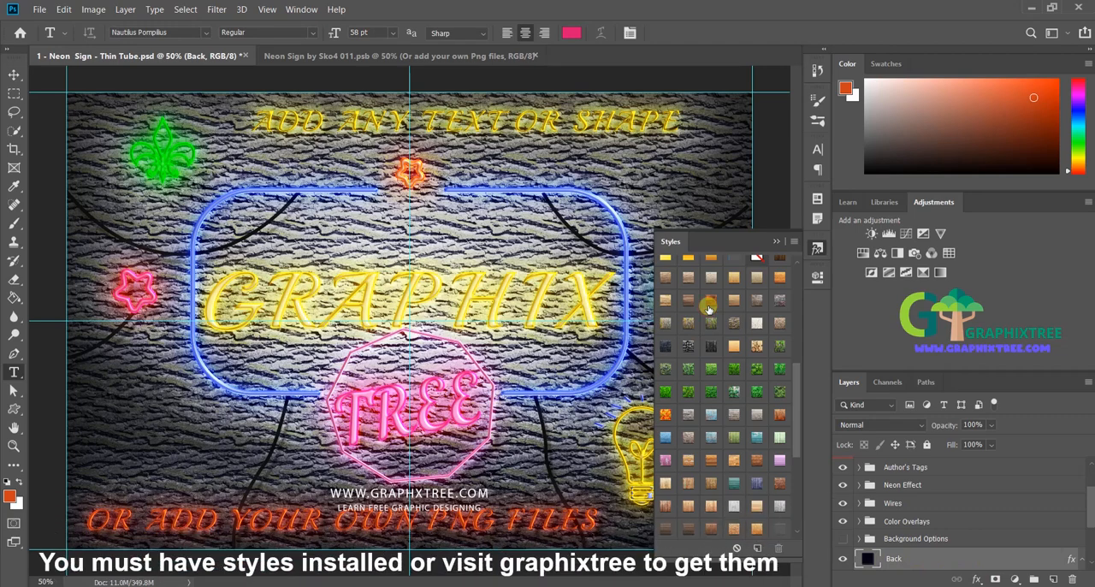
left_click(710, 309)
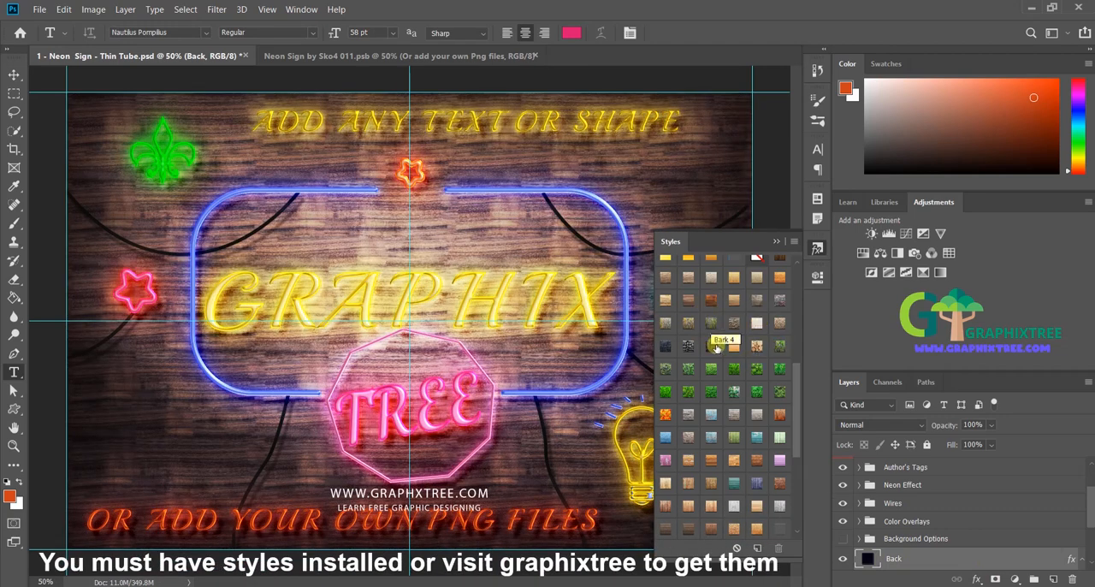
left_click(711, 443)
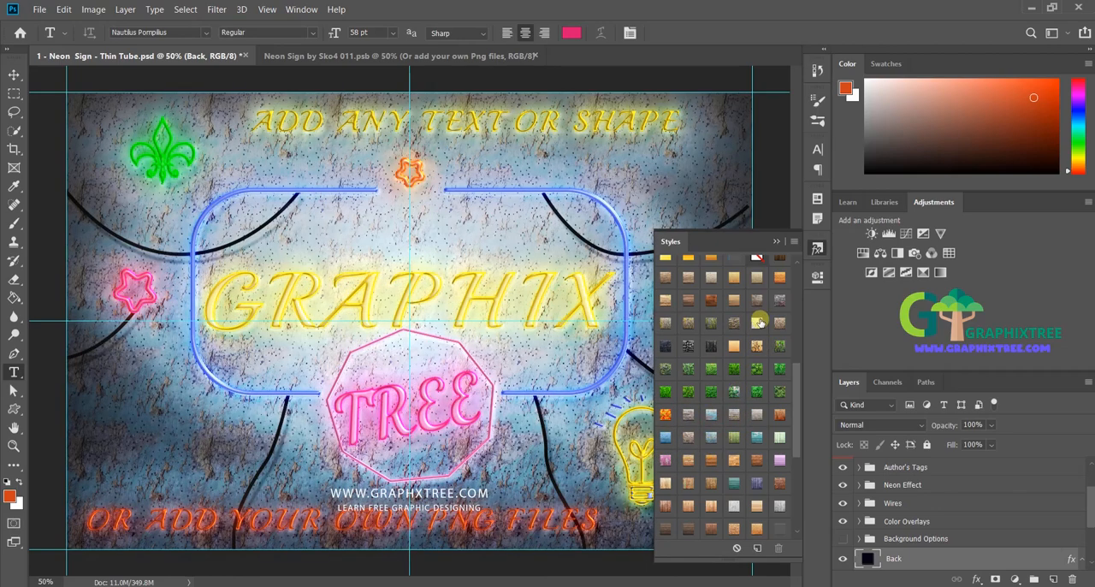
left_click(670, 530)
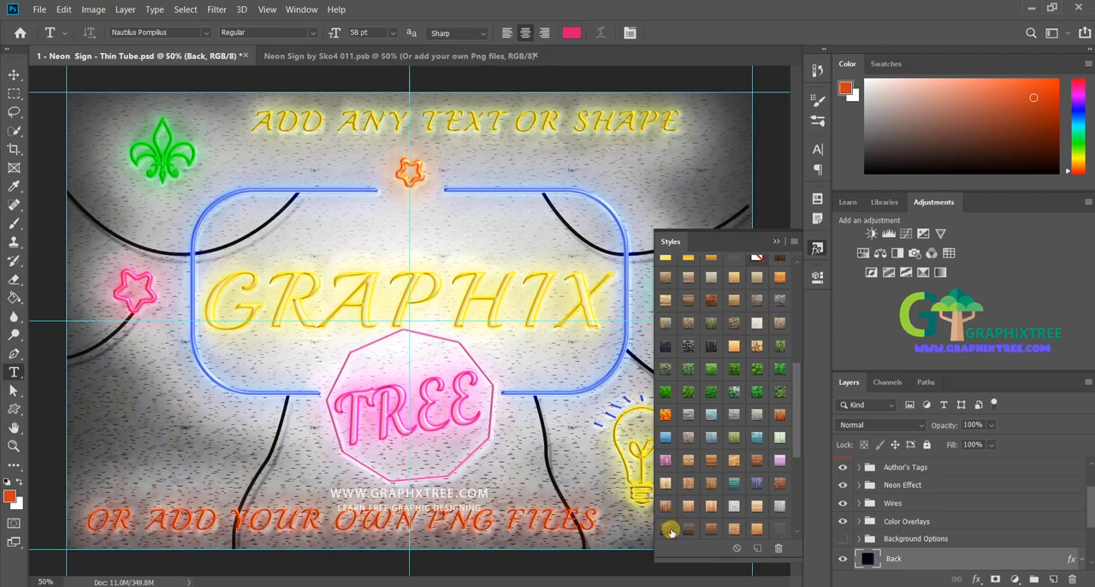
mouse_move(797, 431)
left_mouse_down()
mouse_move(798, 496)
mouse_move(803, 447)
left_mouse_up()
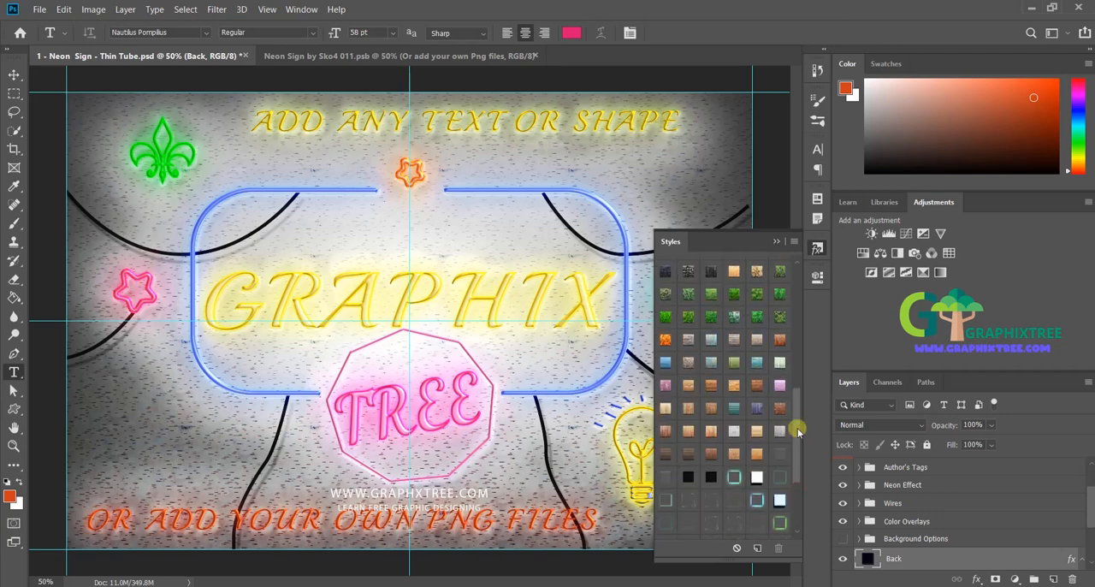
left_click(710, 317)
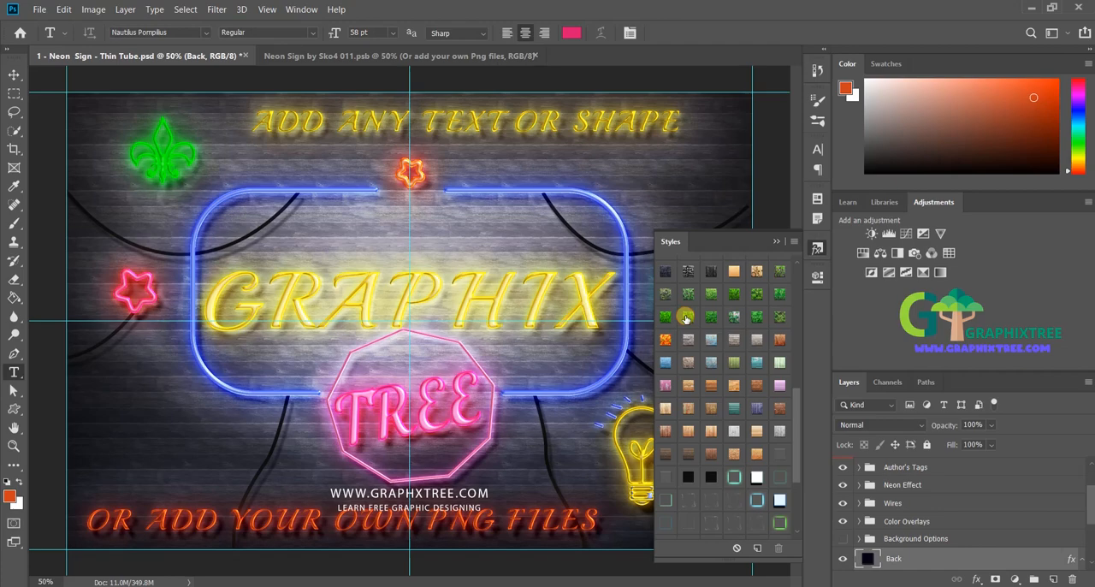
Step: Apply the Leaves 9 preset style to the Back layer and close the style presets
left_click(685, 318)
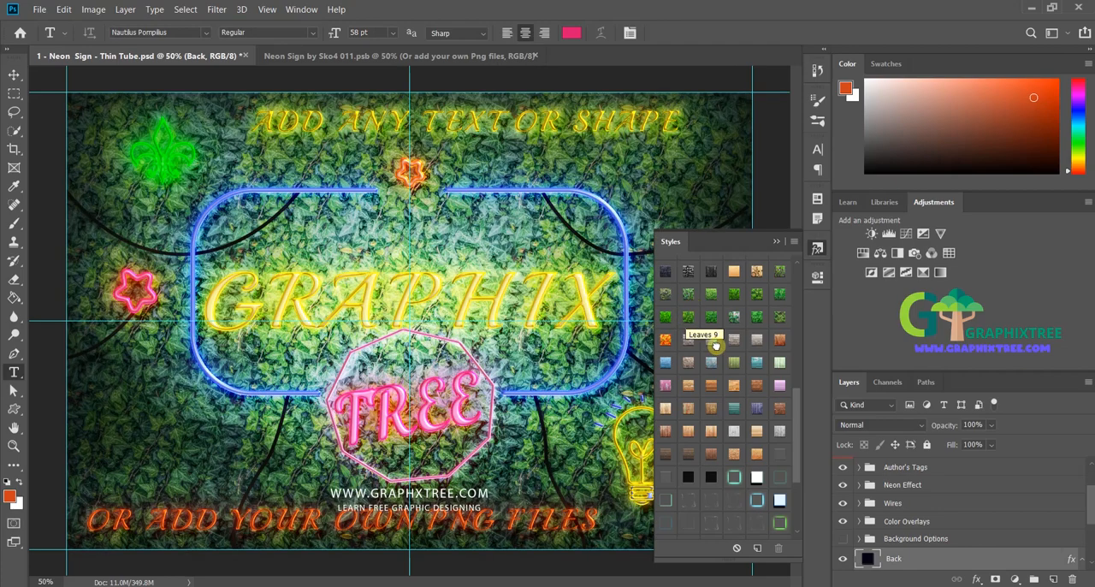
left_click(776, 241)
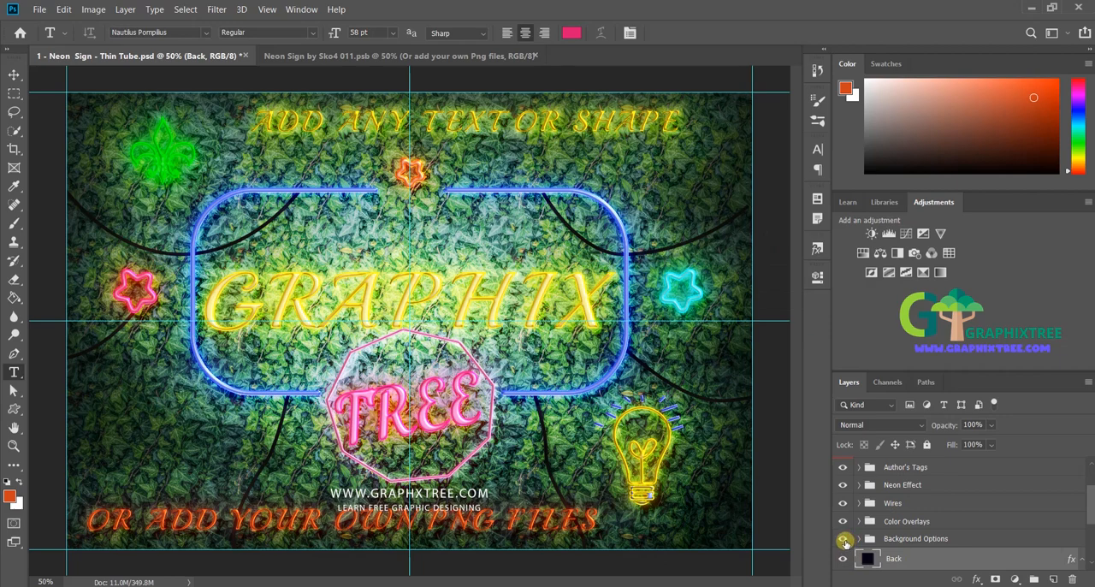
Step: Show the Background Options group again and look through the Back layer's style effects
left_click(845, 540)
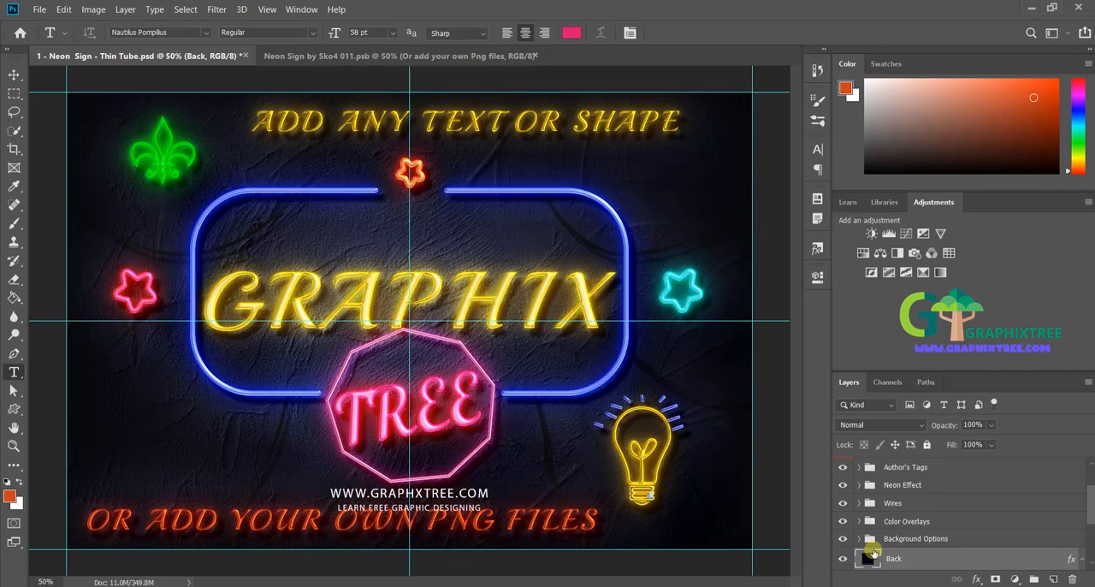
left_click(844, 559)
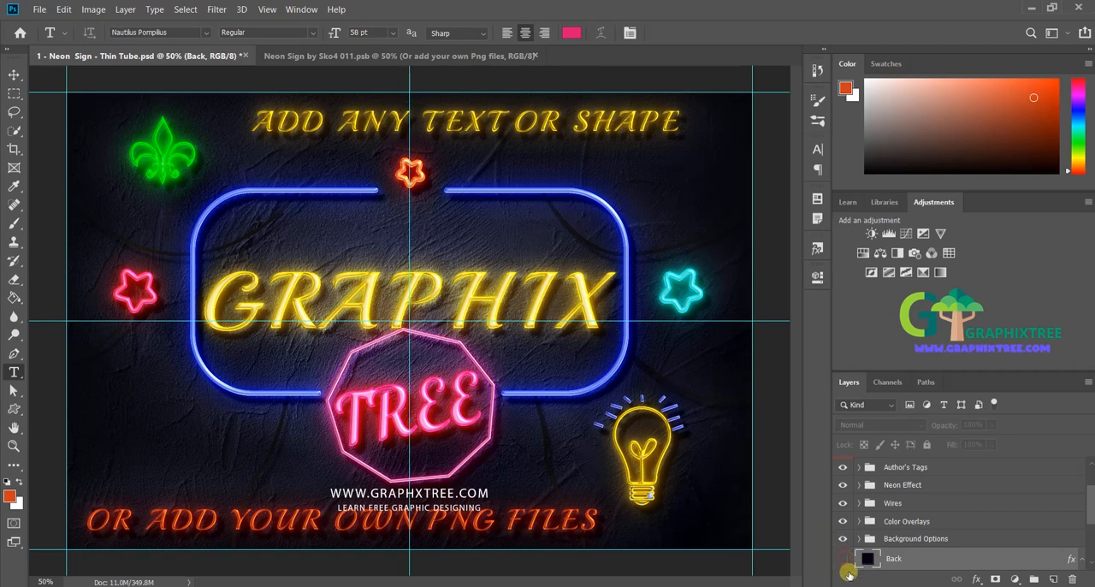
left_click(843, 559)
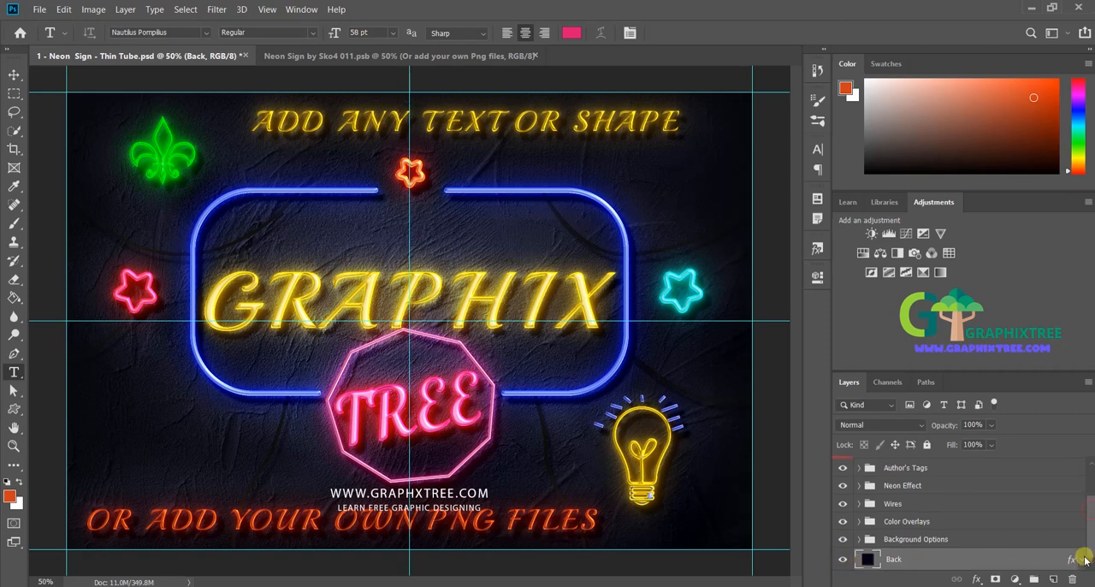
scroll(1091, 534, "down", 5)
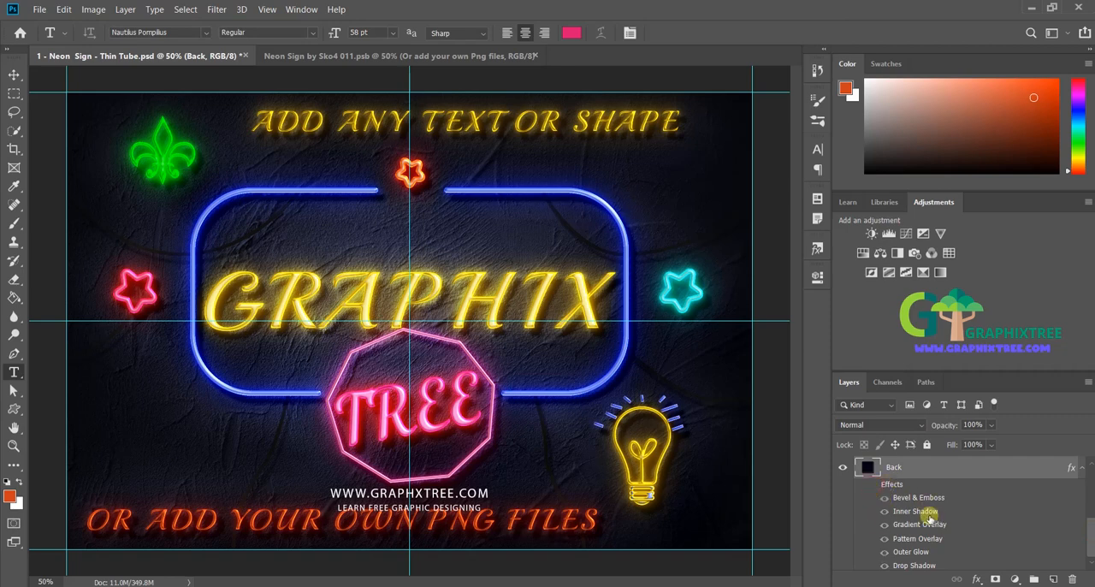
left_click(1084, 468)
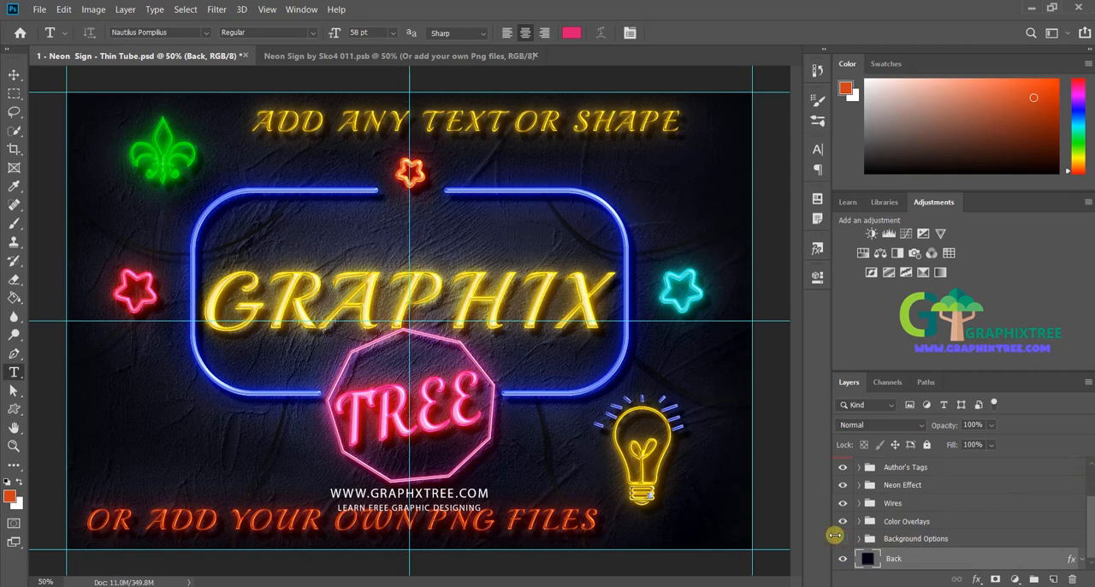
Step: Compare the Back layer with its effects off and on while the Background Options group is hidden, and show the group again
left_click(845, 538)
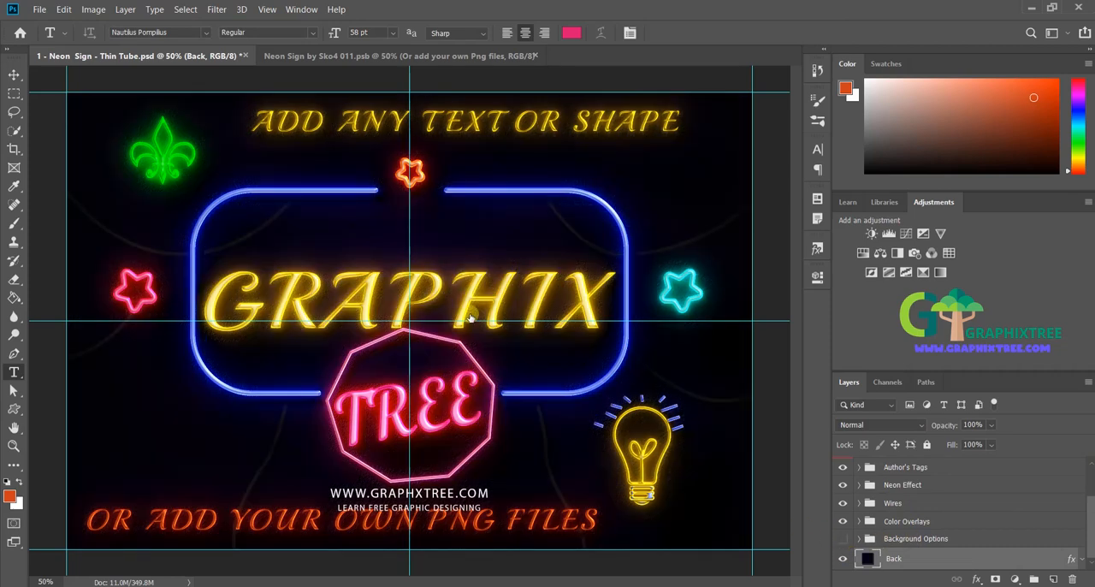
left_click(1082, 558)
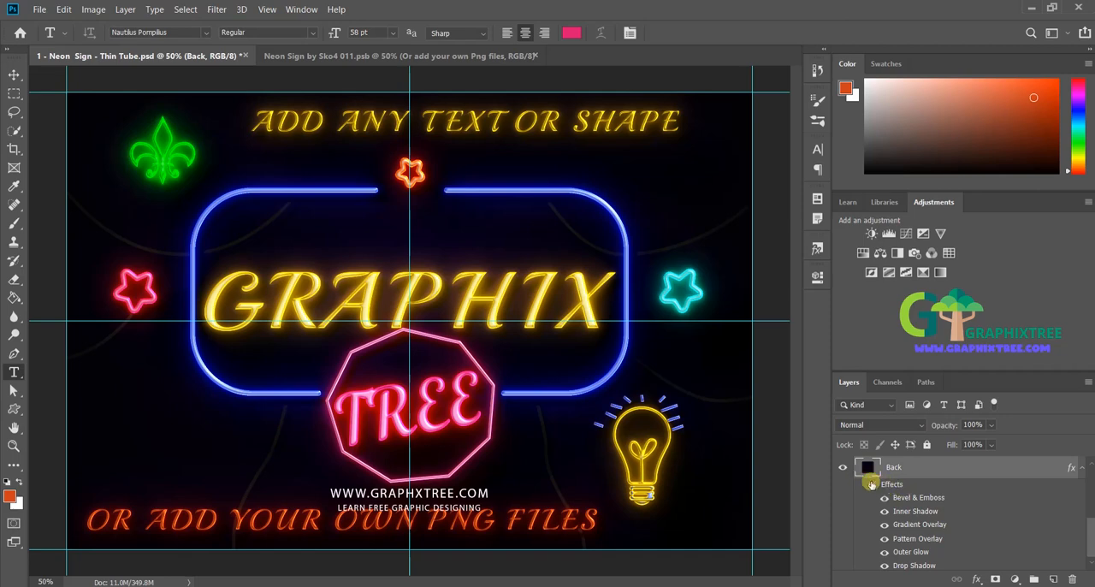
left_click(872, 485)
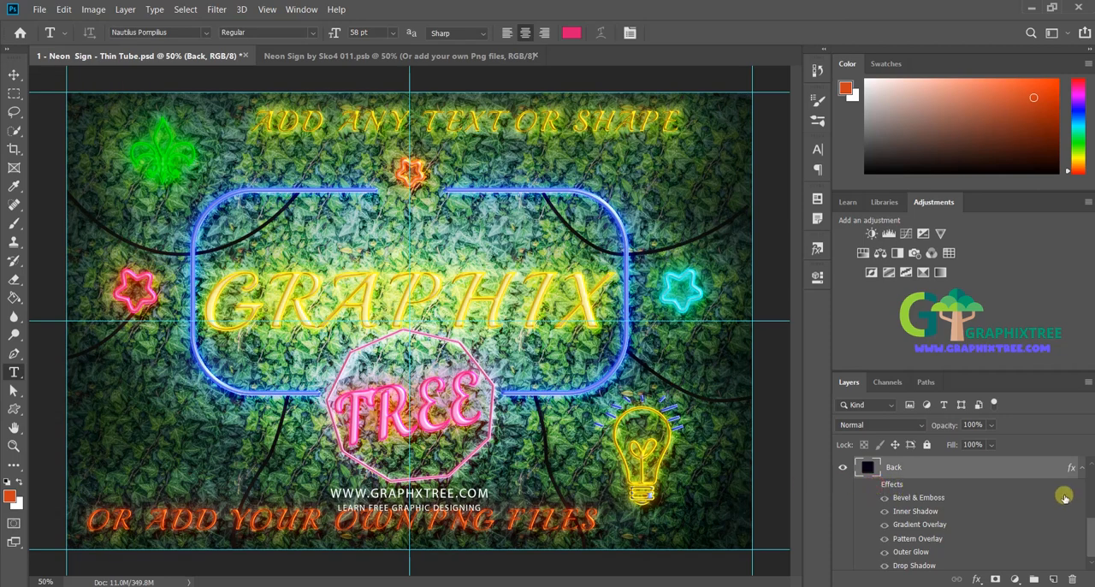
left_click(1078, 469)
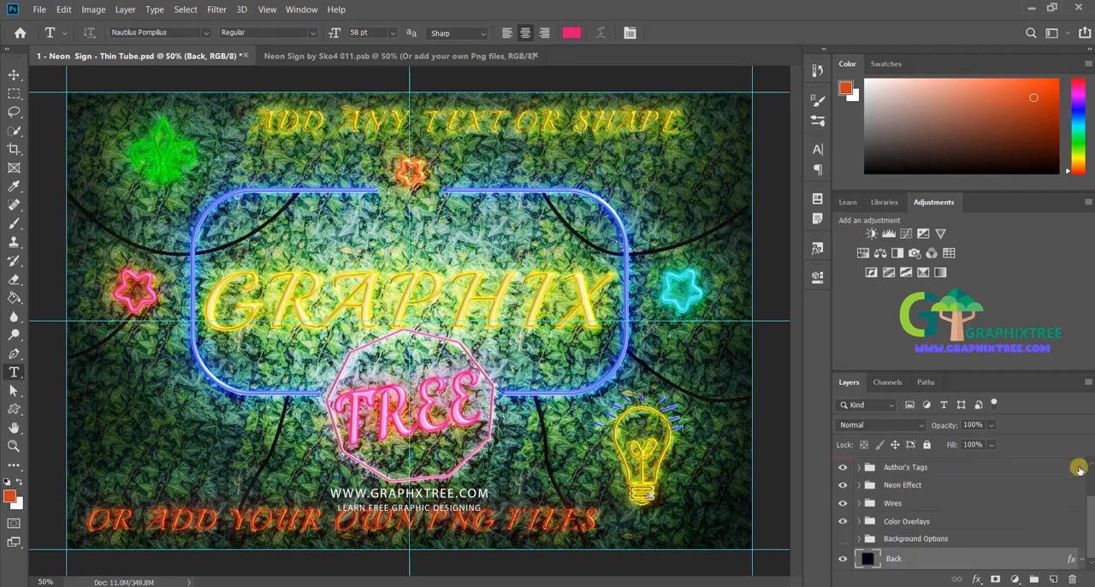
left_click(842, 537)
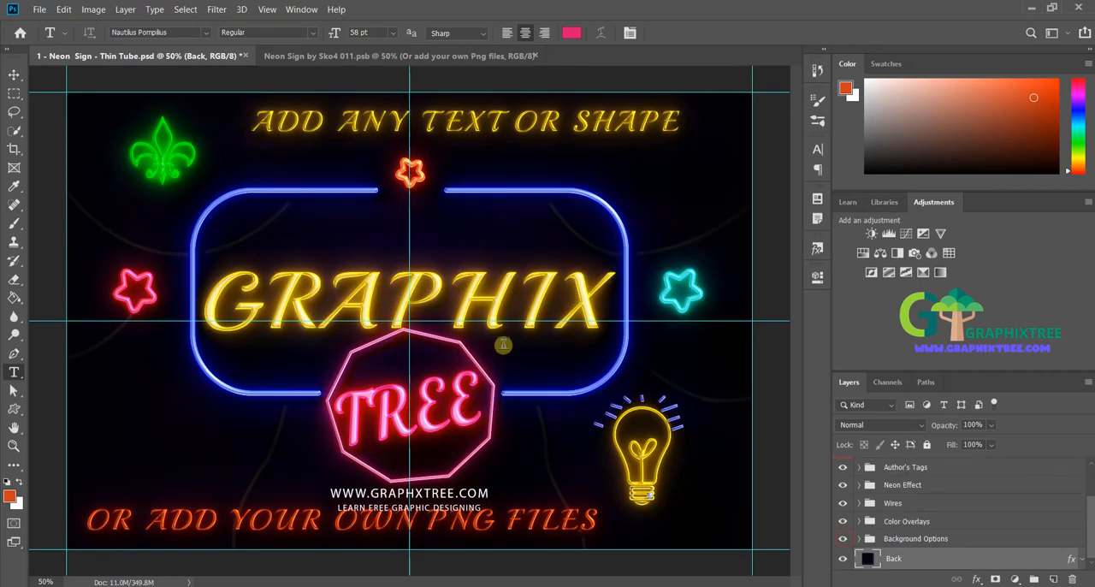
key("ctrl+z")
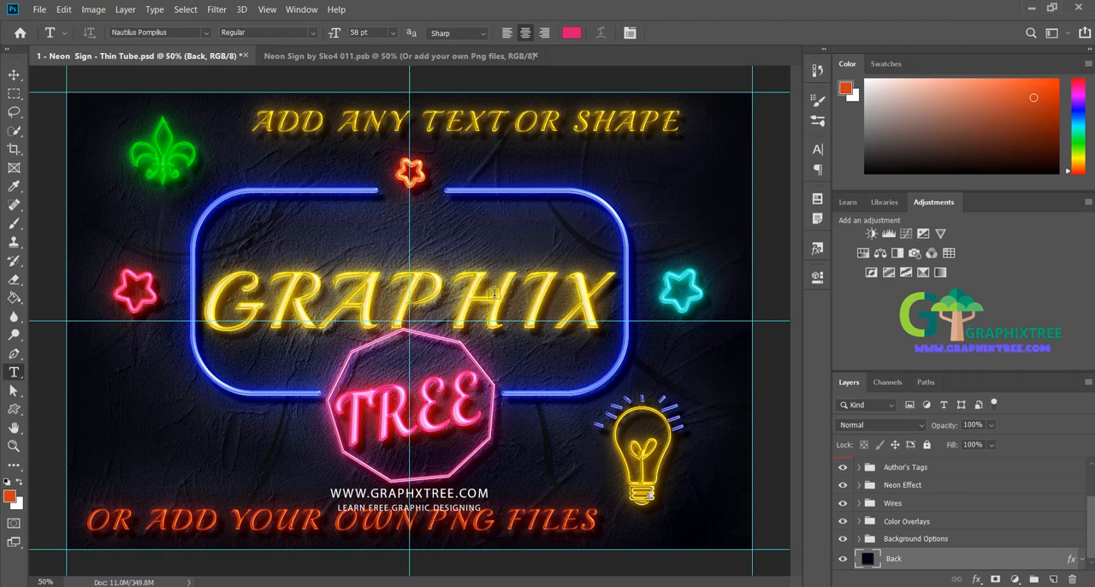
Step: Open the Double Click to EDIT NEON smart object and hide the OR ADD YOUR OWN PNG FILES and ADD ANY TEXT OR SHAPE layers
left_click(586, 247)
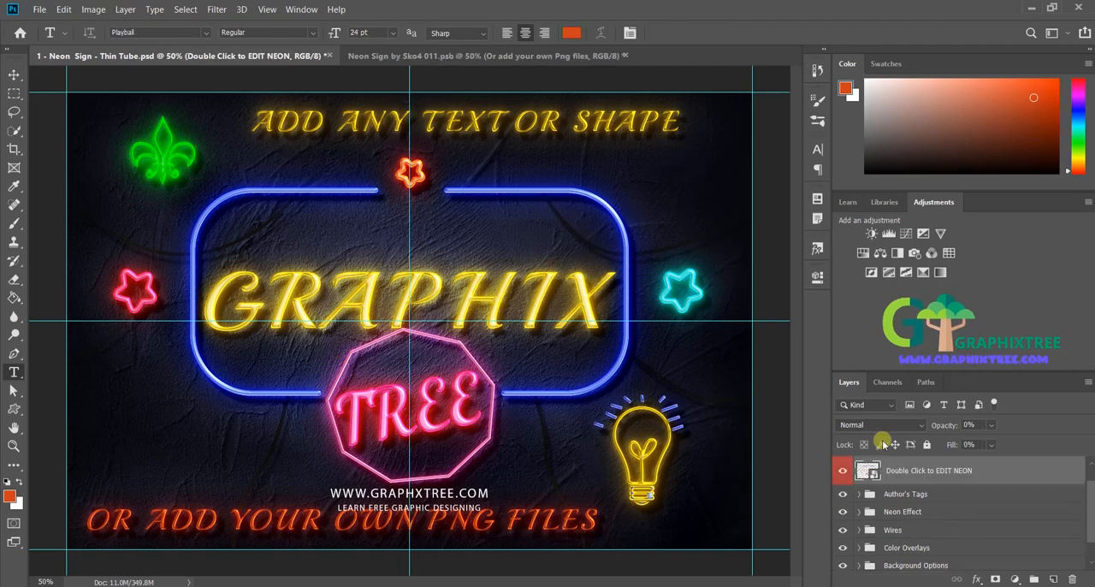
double_click(872, 473)
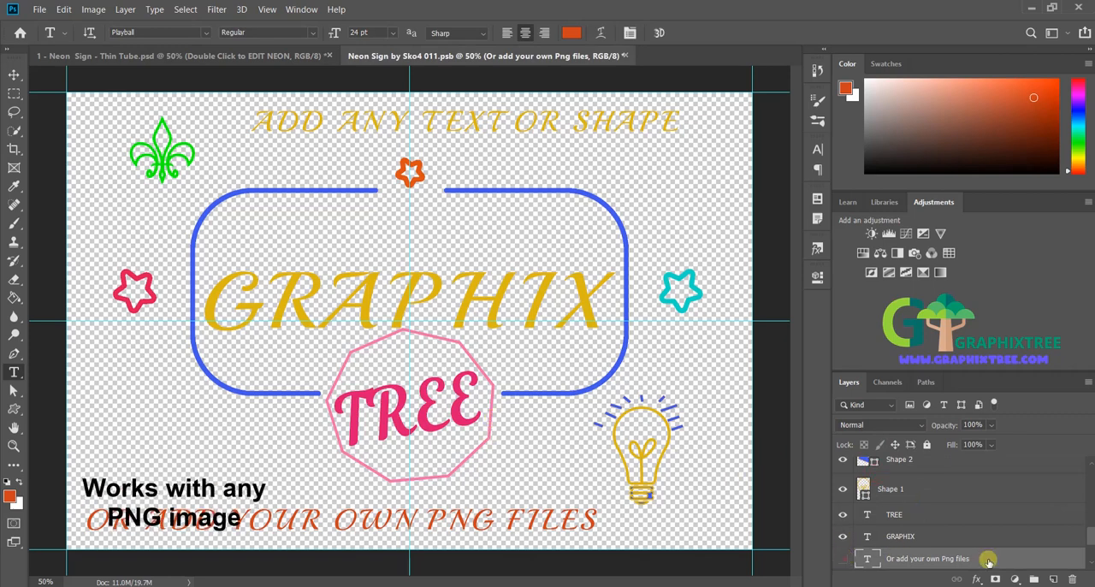
left_click(843, 556)
scroll(843, 547, "down", 2)
left_click(843, 502)
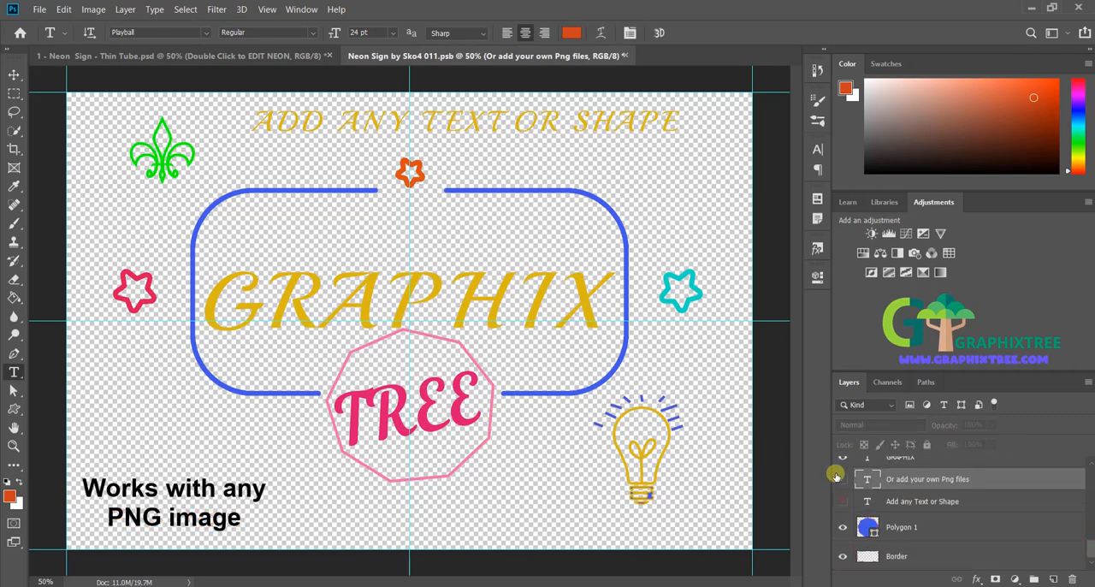
Step: Place the T-shirt icon, crown, OK hand sign and Logo GT-1 PNGs from the PSD Templates folder into the neon smart object
left_click(176, 585)
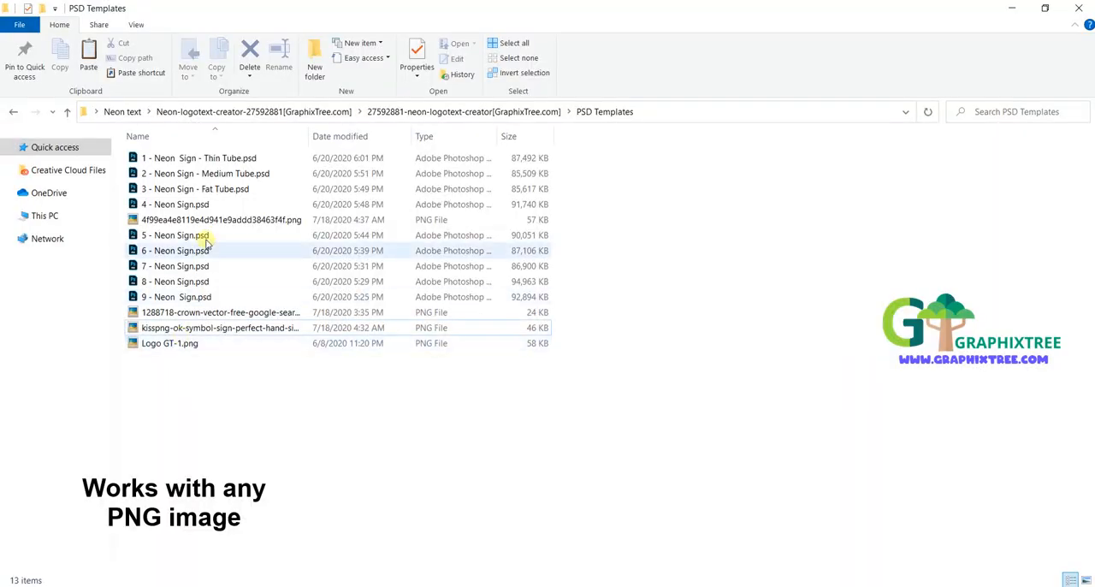
left_click(203, 221)
left_click(182, 312, "ctrl")
left_click(175, 328, "ctrl")
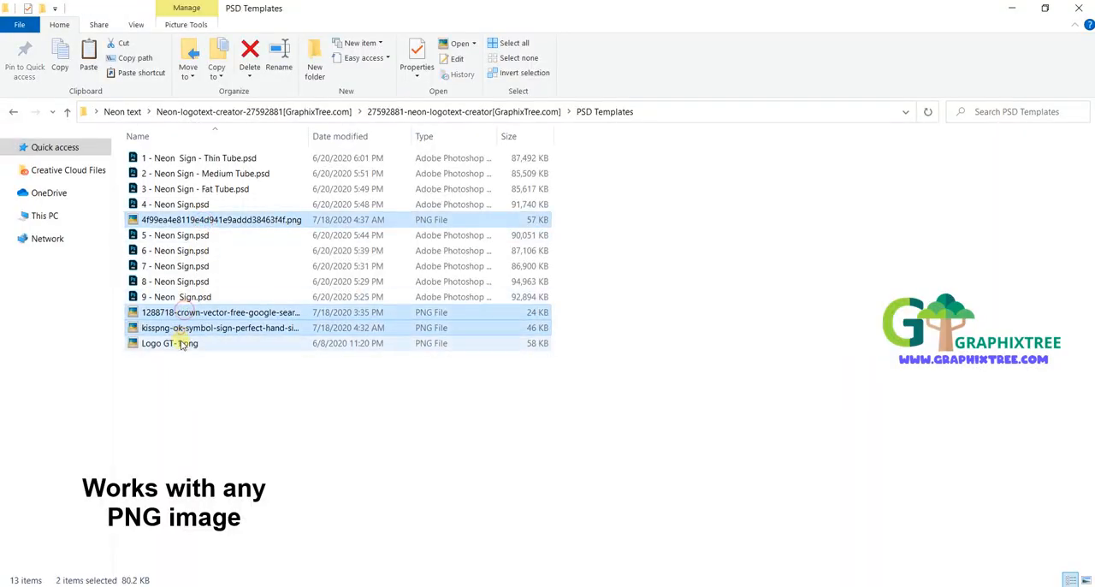
left_click(183, 343, "ctrl")
left_click_drag(183, 343, 469, 389)
left_click_drag(606, 196, 608, 197)
key("Return")
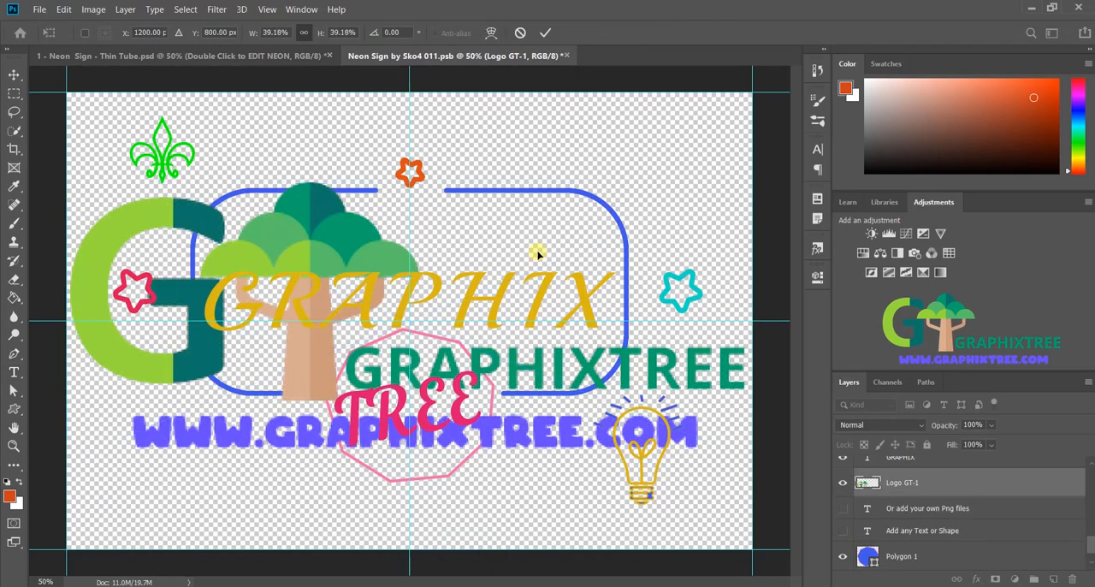
key("Return")
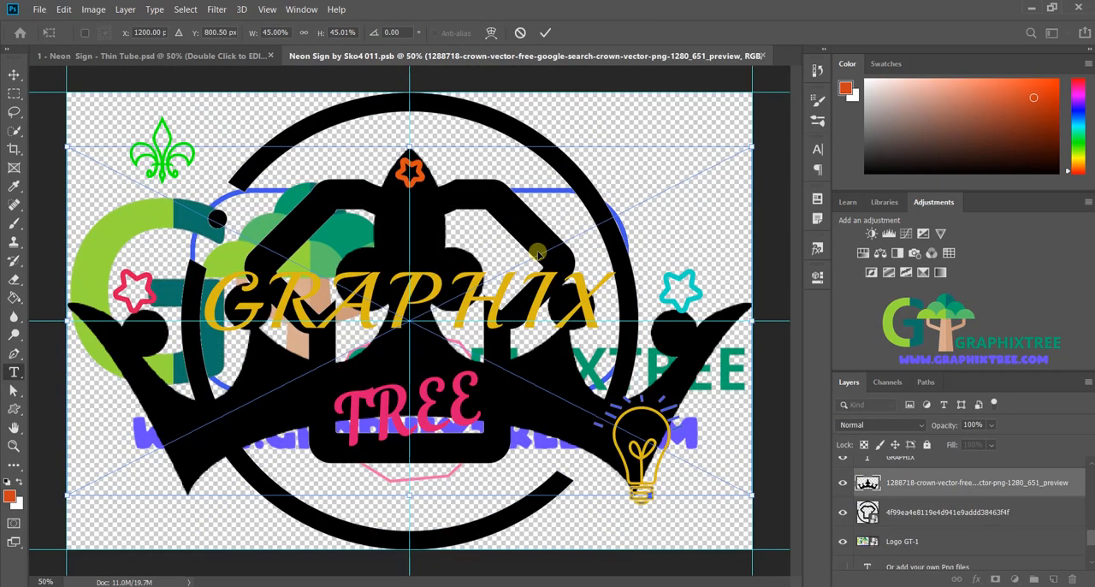
key("Return")
key("Return")
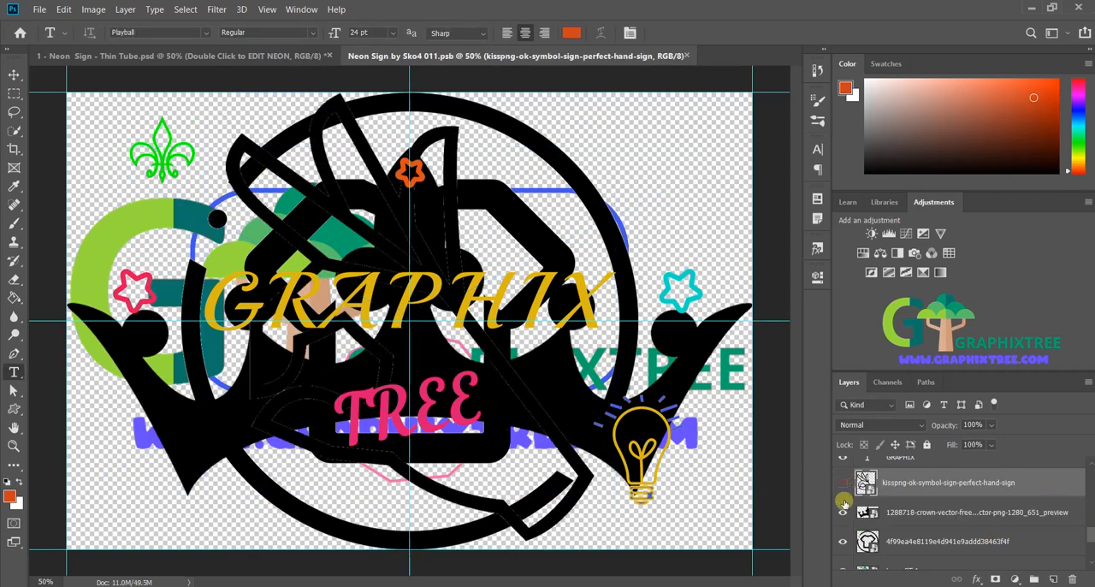
Step: Hide the placed OK hand sign, crown and T-shirt icon layers so only Logo GT-1 stays shown among the PNGs
left_click_drag(844, 492, 864, 545)
left_click(844, 542)
Step: Scale the Logo GT-1 image to about 24.9% and place it in the upper-right corner of the canvas
scroll(941, 513, "down", 1)
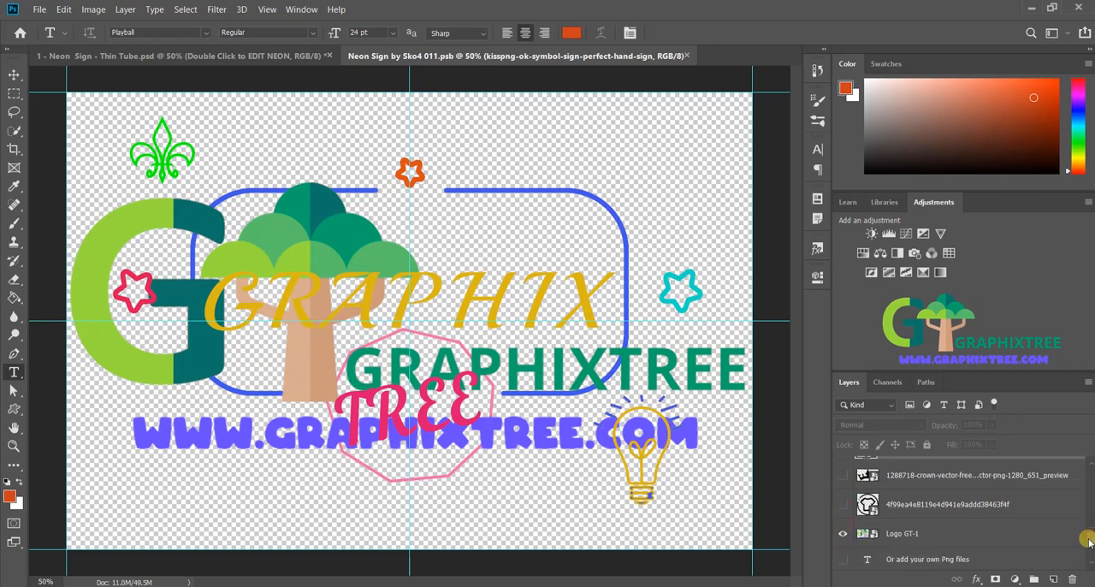
left_click(941, 534)
key("v")
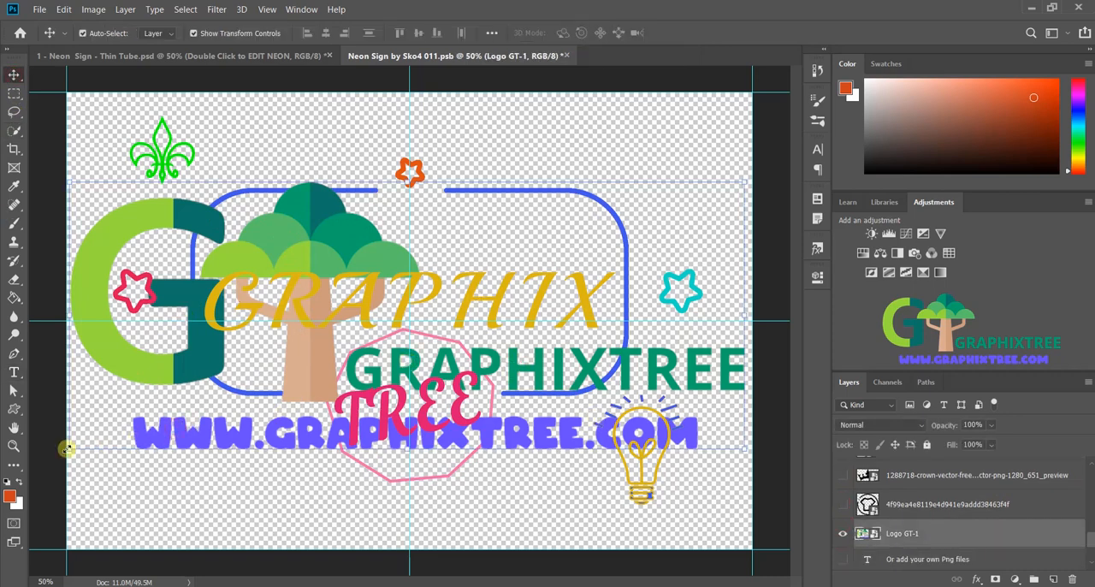
left_click_drag(66, 449, 576, 173)
left_click_drag(508, 184, 558, 171)
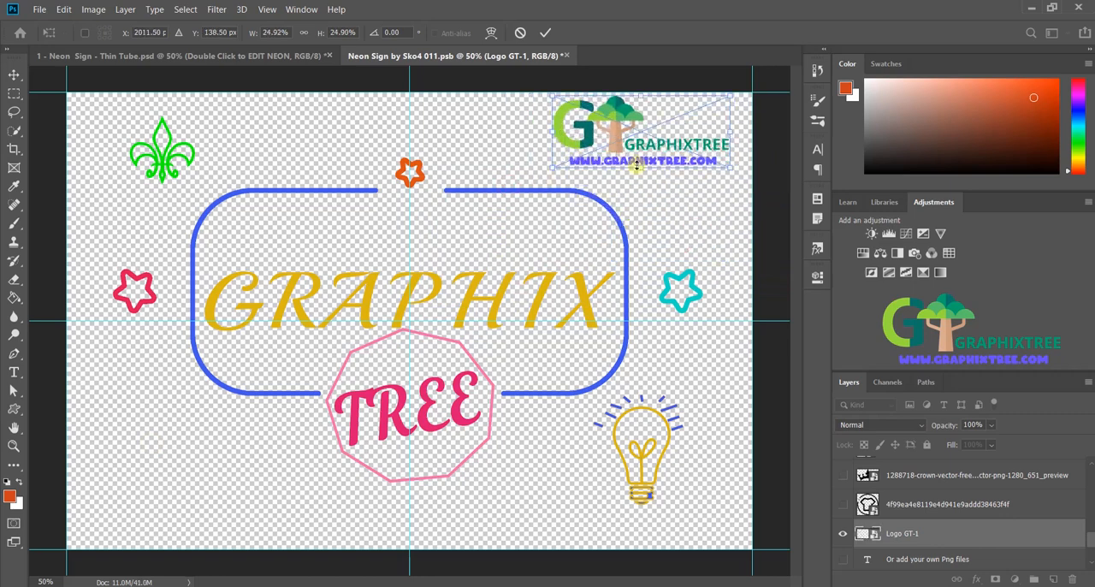
left_click_drag(648, 159, 669, 161)
key("Return")
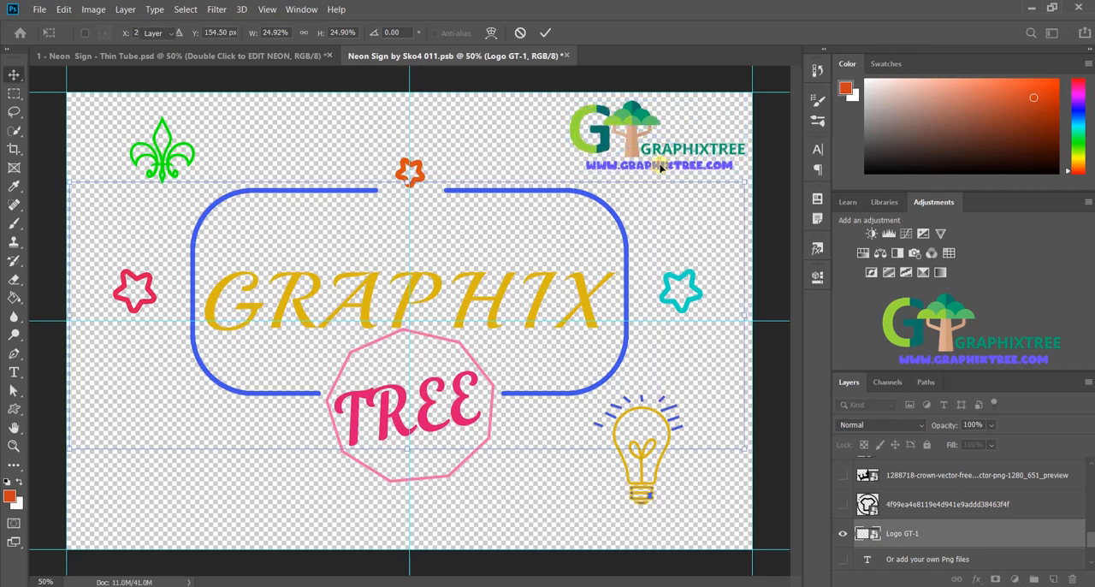
Step: Show the T-shirt icon layer, scale it to about 11.68% and place it in the lower-left corner of the canvas
left_click(845, 504)
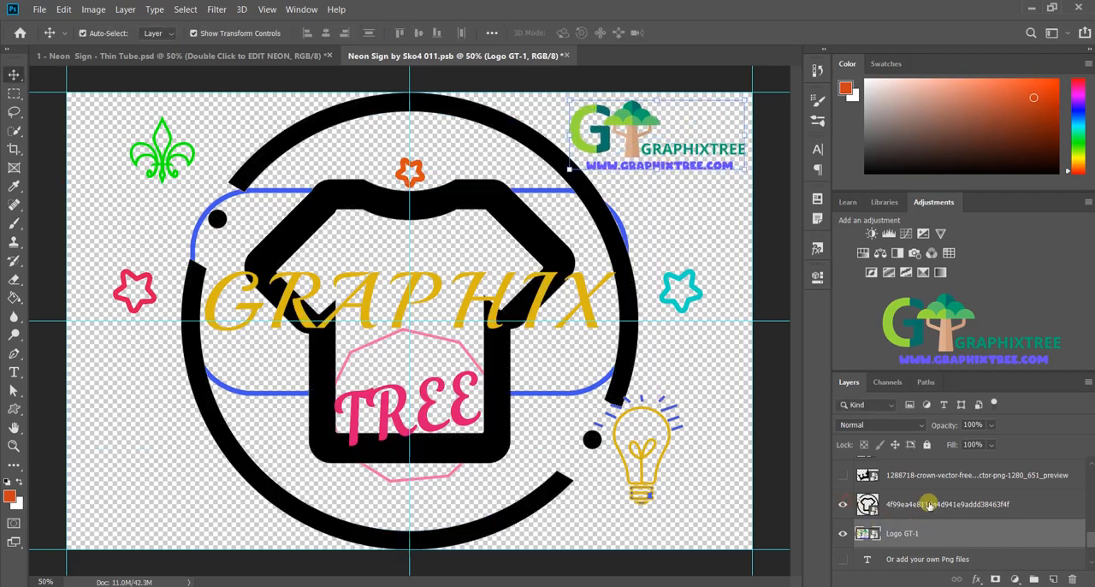
left_click(907, 504)
left_click_drag(180, 548, 539, 263)
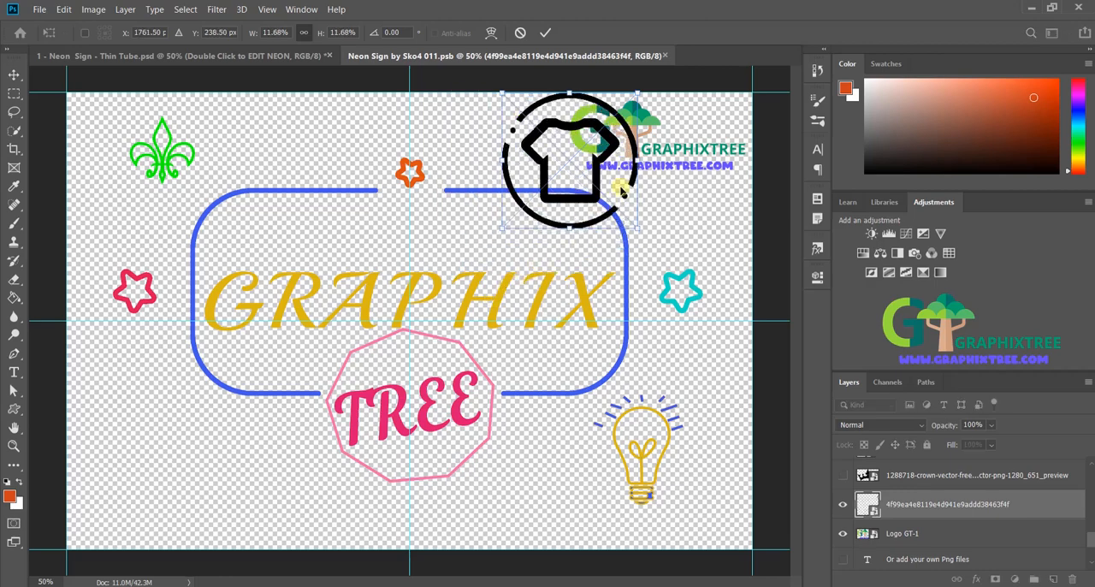
left_click_drag(619, 189, 196, 496)
key("Return")
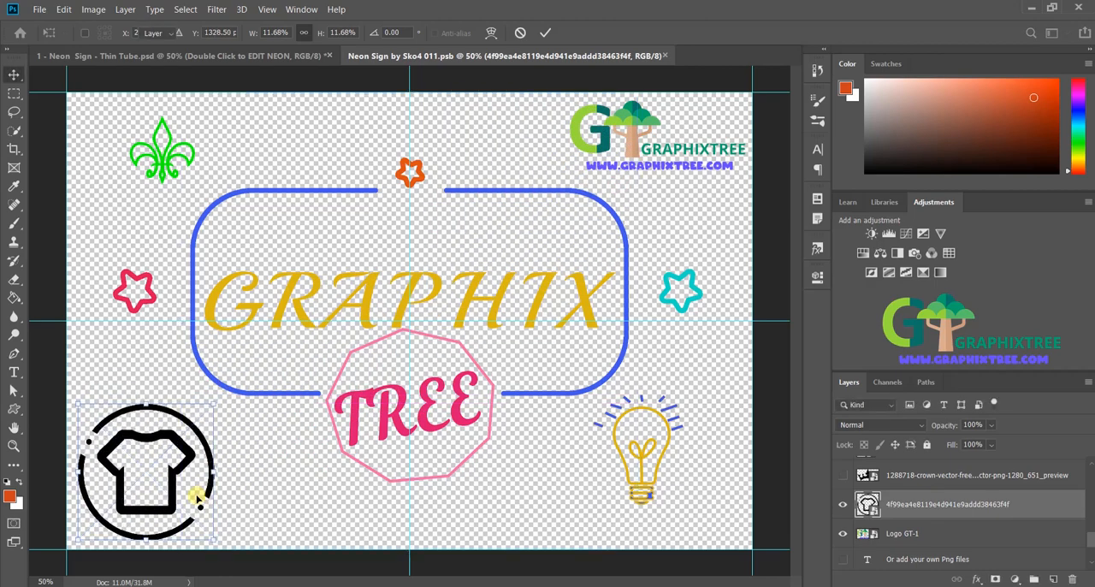
Step: Fill the T-shirt outline and its surrounding arcs and dots with purple using the Paint Bucket
left_click(18, 297)
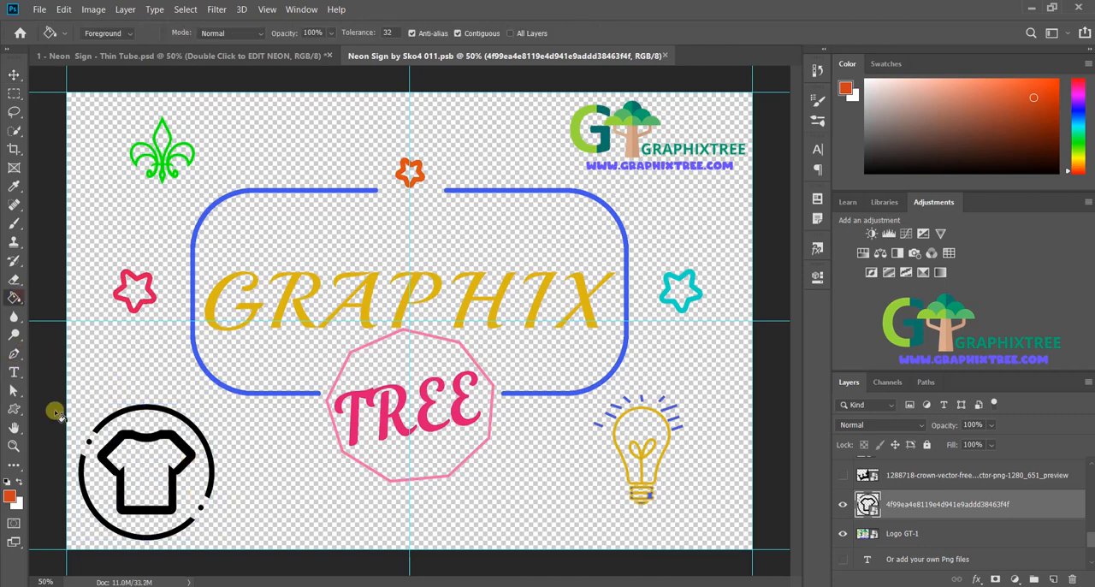
left_click(130, 417)
key("Escape")
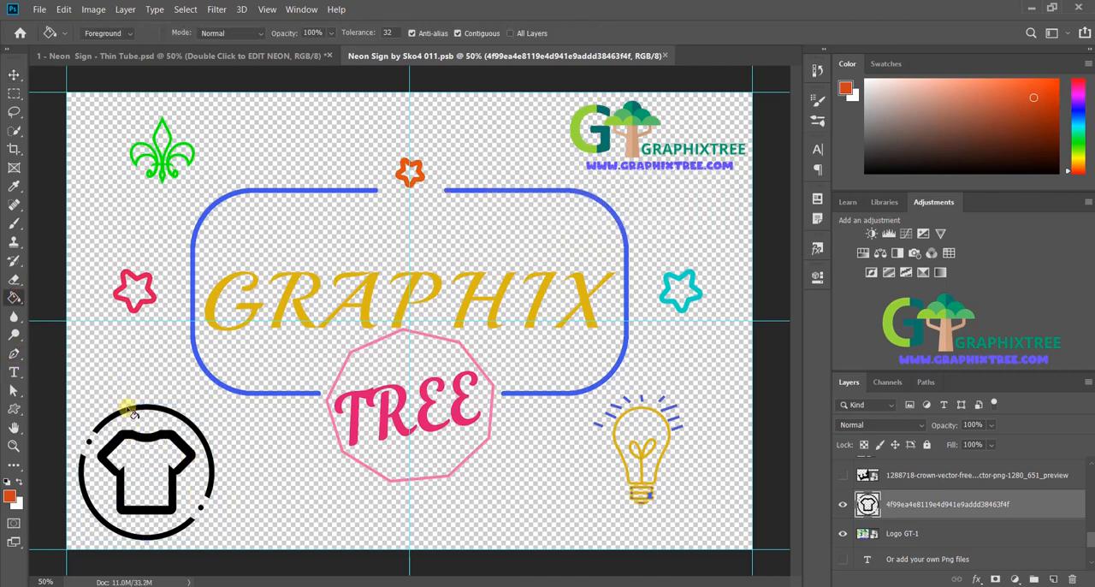
left_click_drag(1079, 120, 1080, 103)
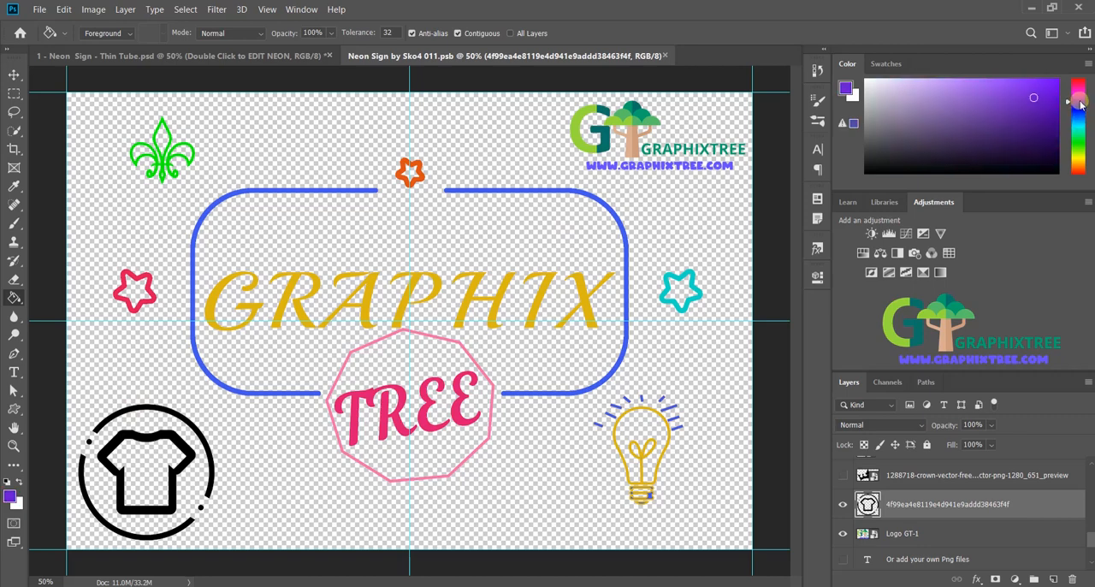
left_click(128, 414)
left_click(94, 446)
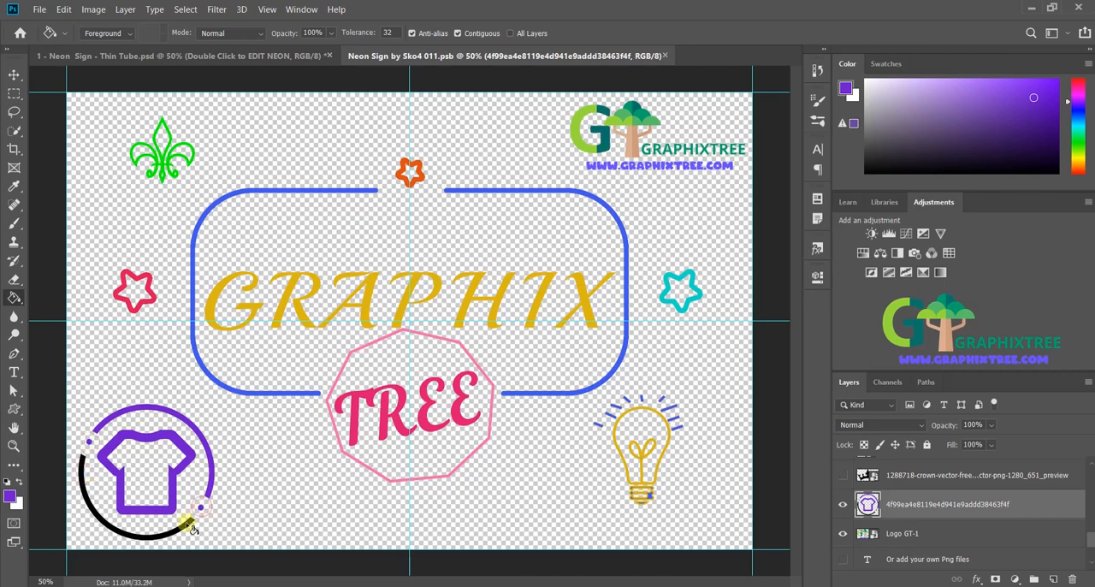
left_click(189, 525)
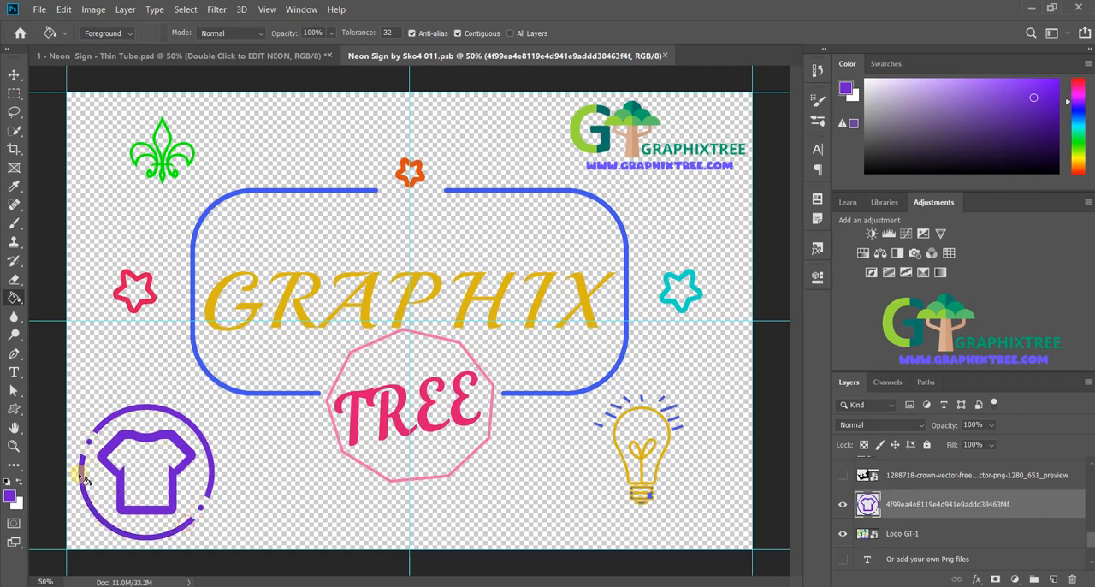
Step: Show the crown layer, scale it to about 8% and center it above the orange star
left_click(13, 75)
left_click(894, 477)
left_click(846, 475)
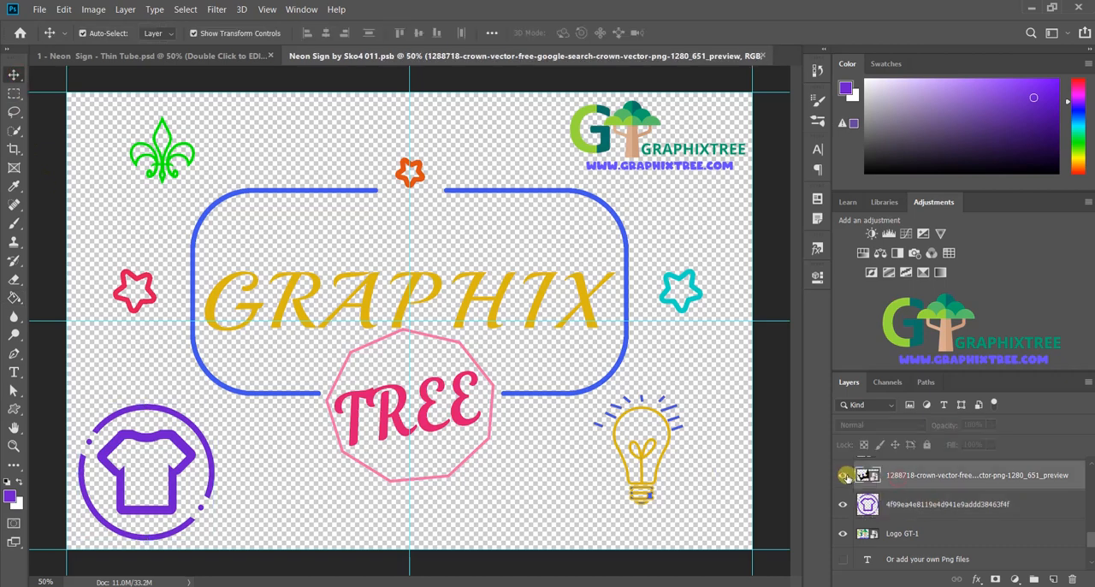
scroll(1089, 539, "up", 2)
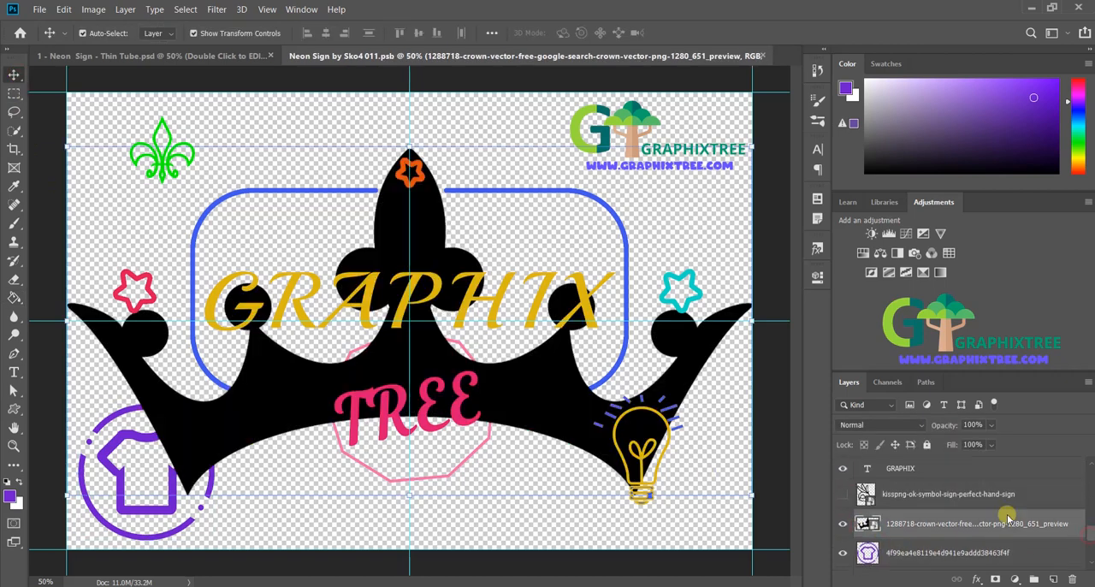
left_click_drag(752, 495, 453, 137)
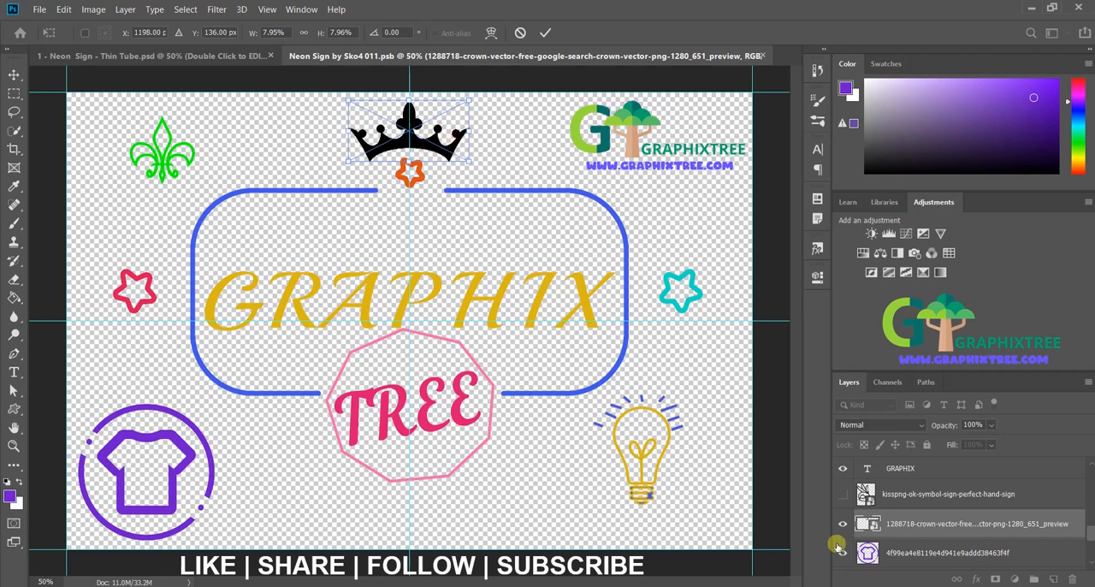
Step: Rasterize the crown and fill it with green using the Paint Bucket
left_click(15, 297)
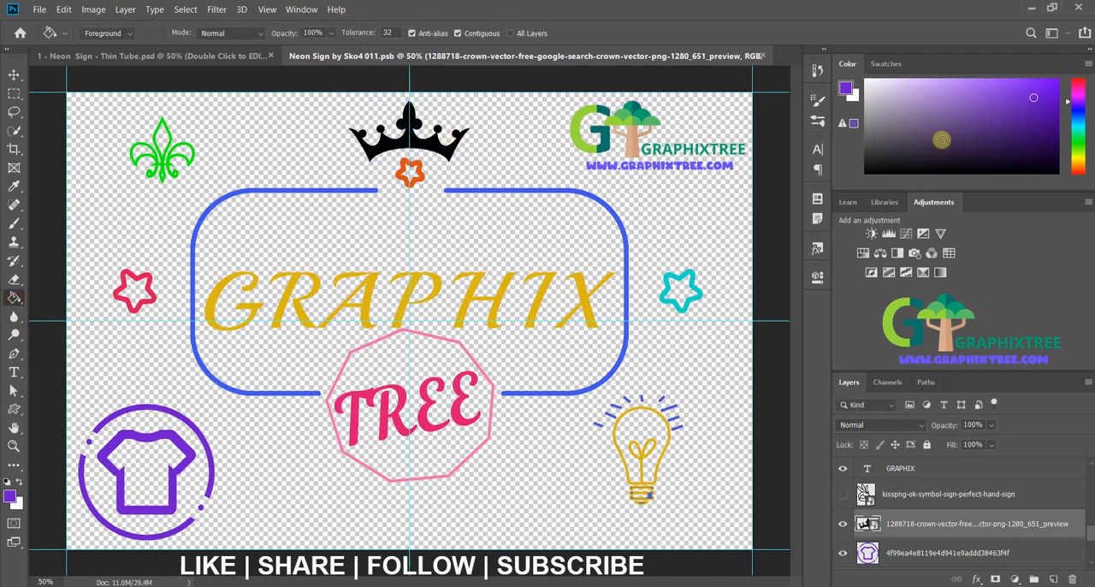
mouse_move(942, 139)
left_mouse_down()
mouse_move(960, 119)
mouse_move(1016, 119)
mouse_move(1035, 95)
mouse_move(1005, 92)
left_mouse_up()
left_click(1079, 144)
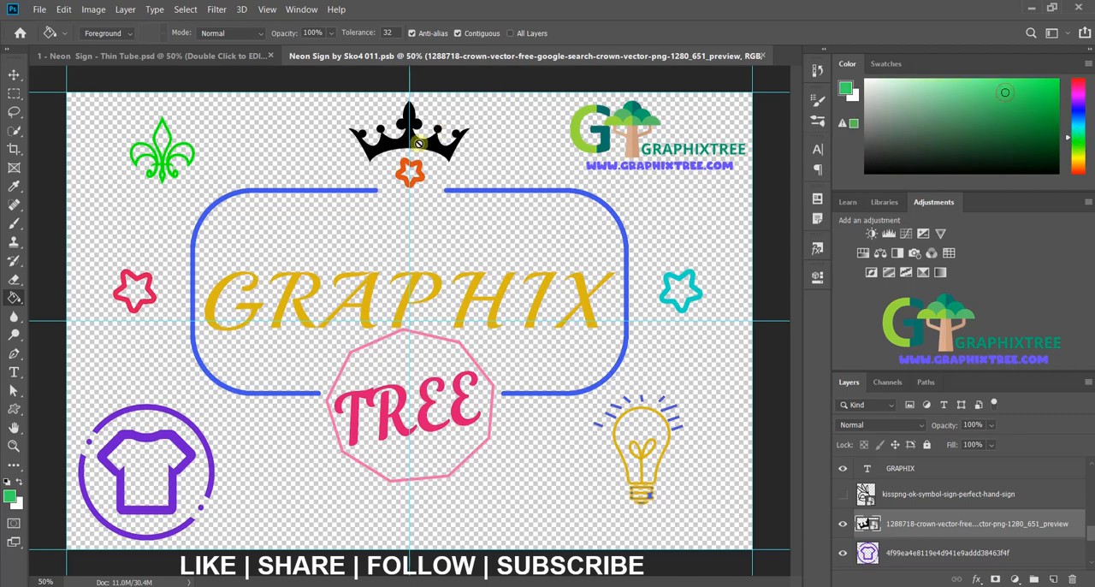
left_click(410, 140)
key("Return")
left_click(410, 140)
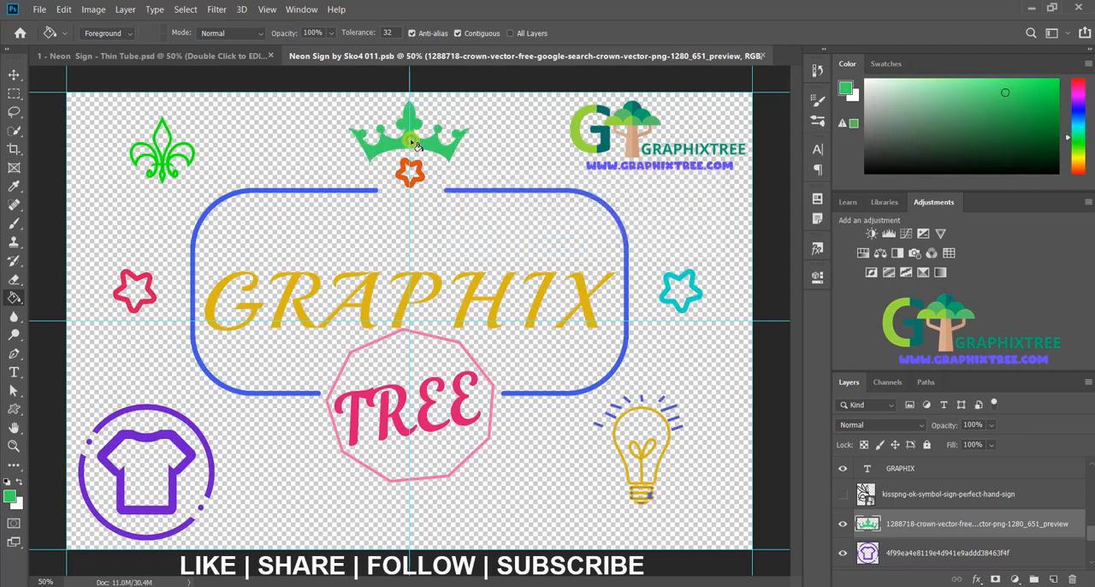
Step: Show the OK hand sign layer, scale it to about 8.49% and place it between the TREE polygon and the light bulb
left_click(865, 493)
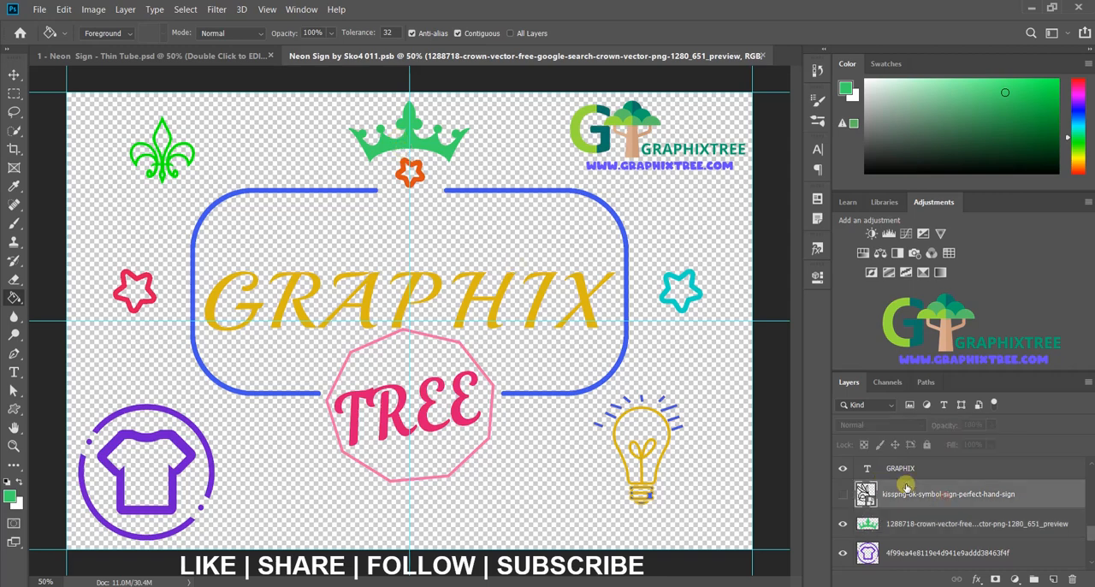
left_click(13, 75)
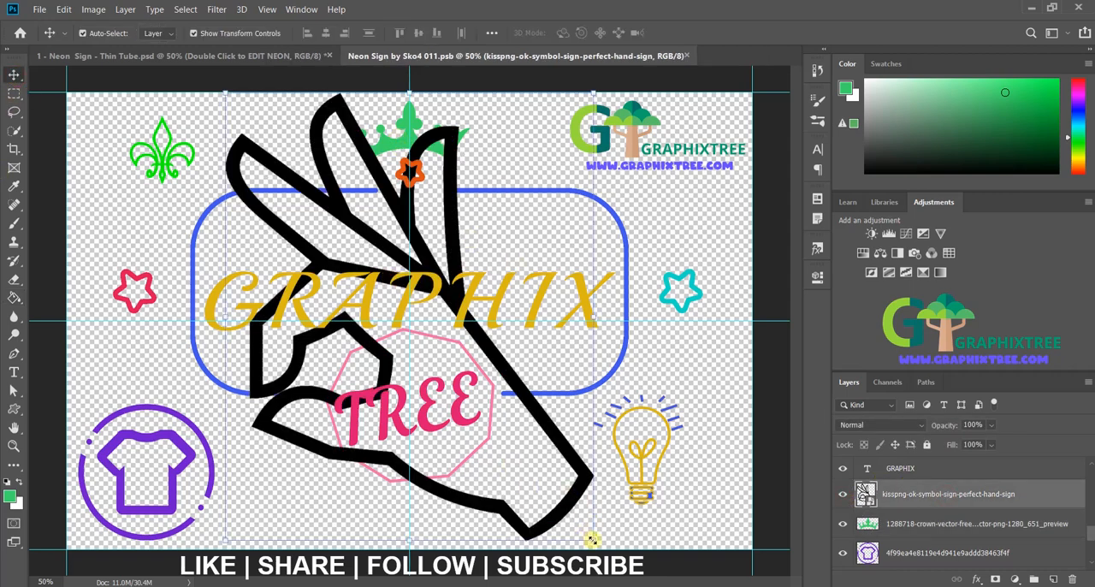
left_click_drag(591, 540, 400, 275)
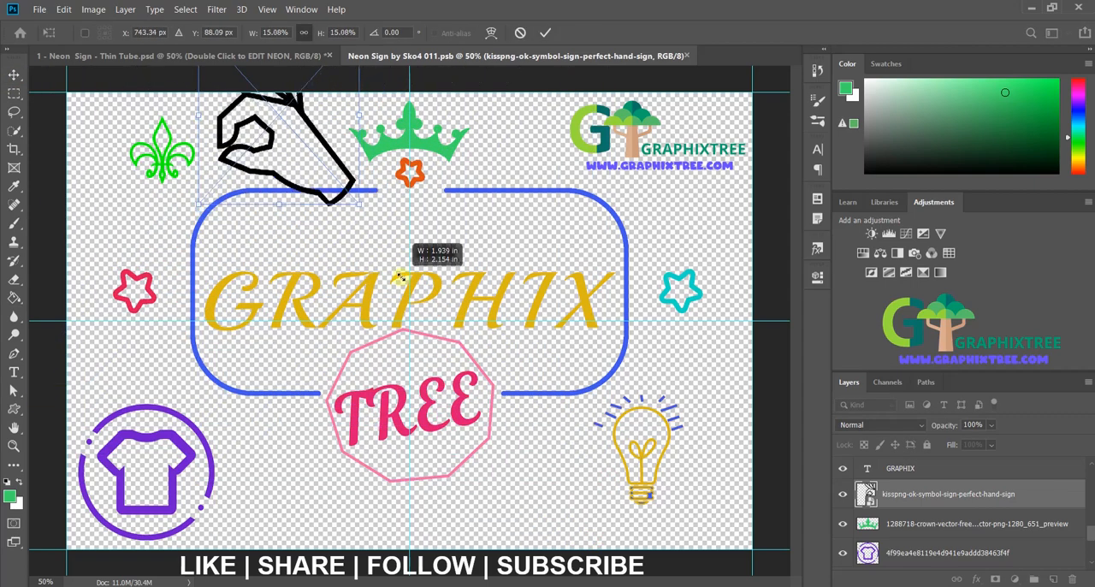
left_click_drag(325, 182, 575, 495)
left_click(935, 495)
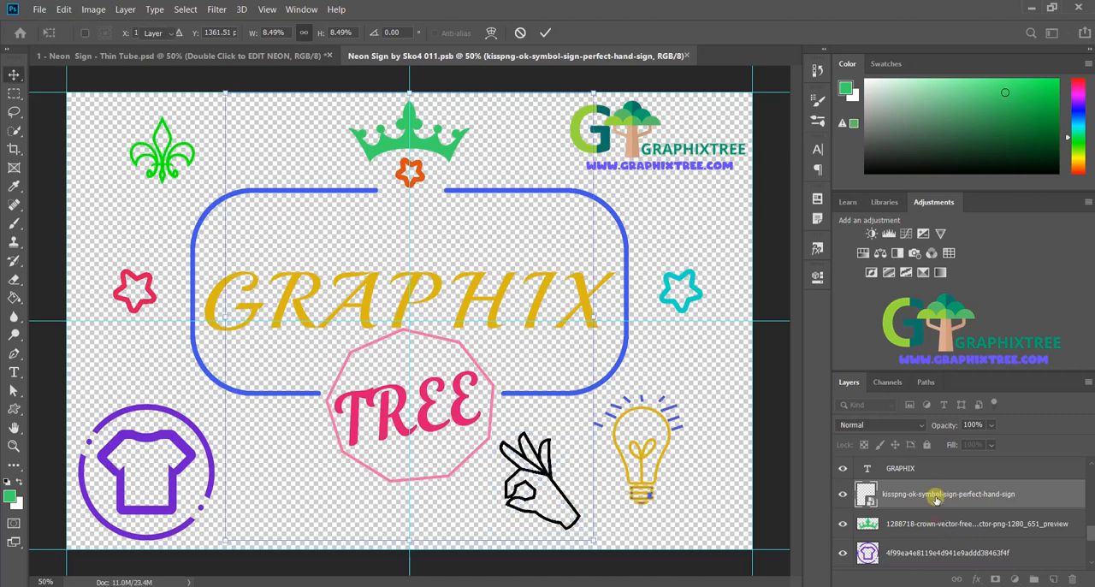
left_click(935, 495)
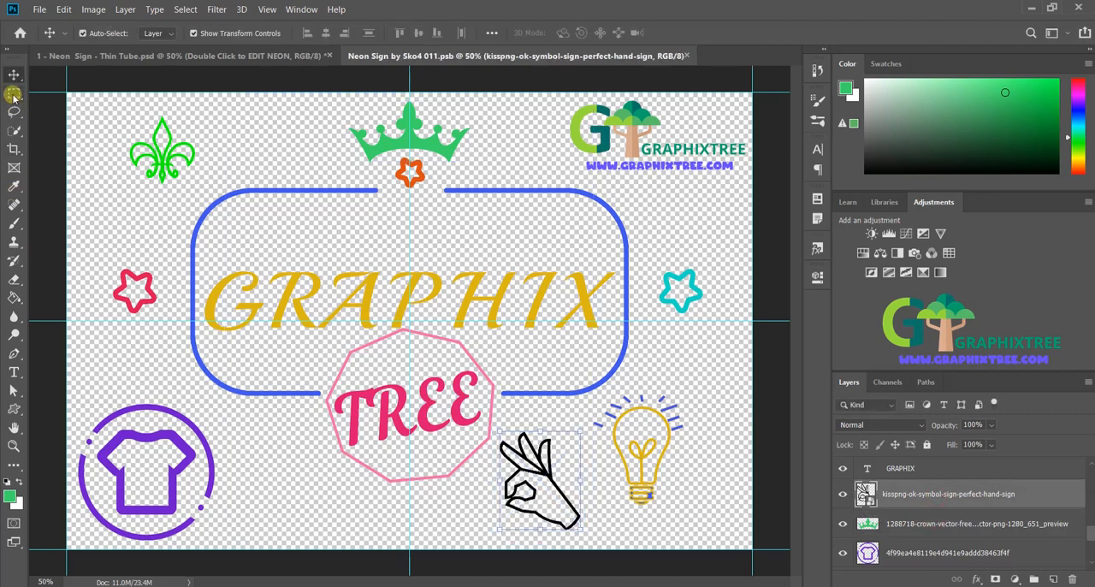
Step: Rasterize the OK hand sign and fill all of its outlines with blue using the Paint Bucket
left_click(15, 295)
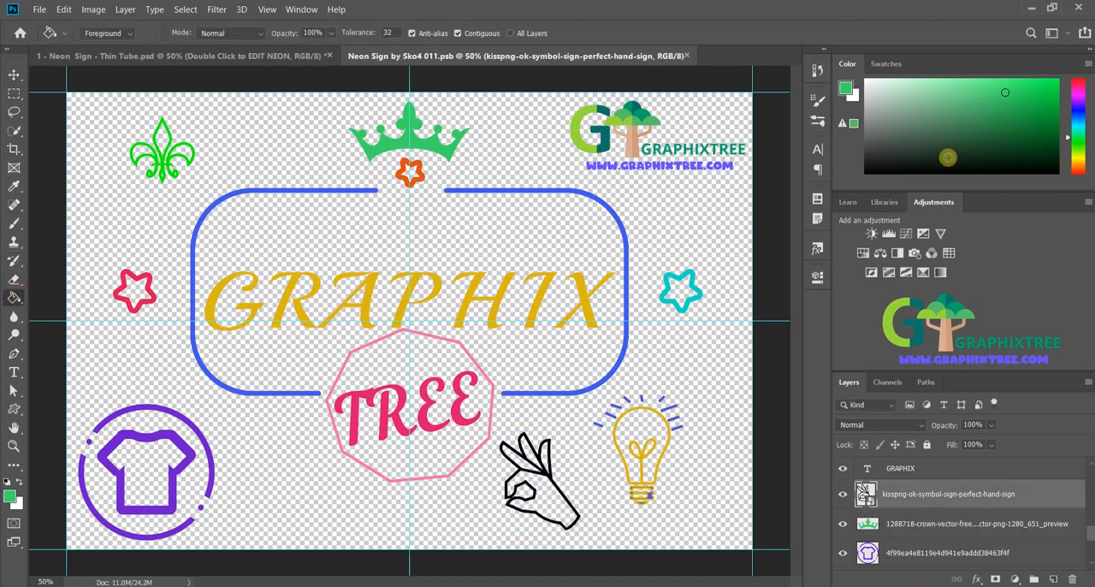
left_click(1082, 114)
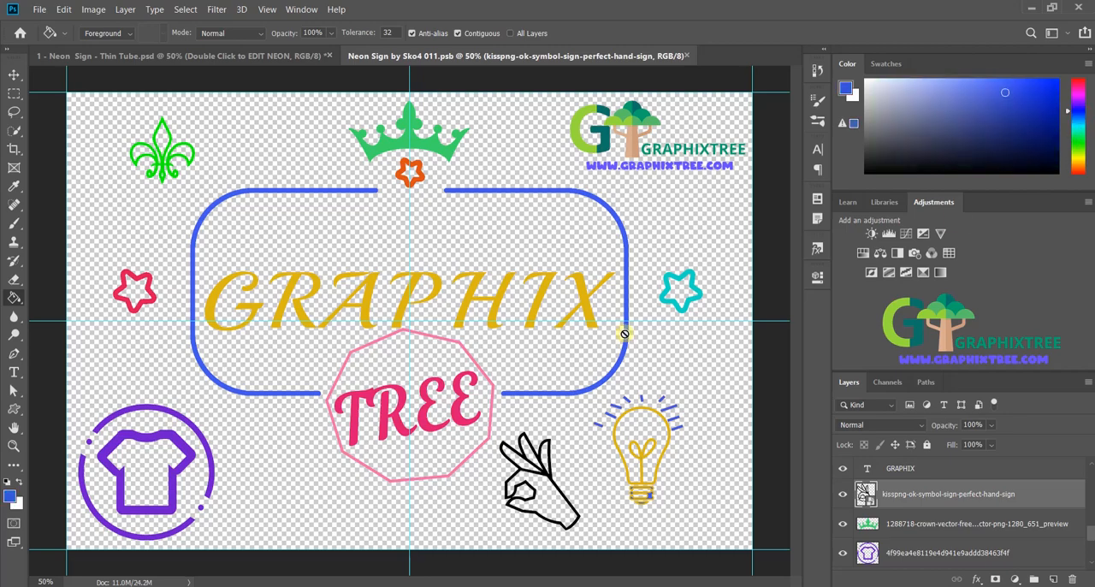
left_click(549, 447)
key("Return")
key("ctrl+plus")
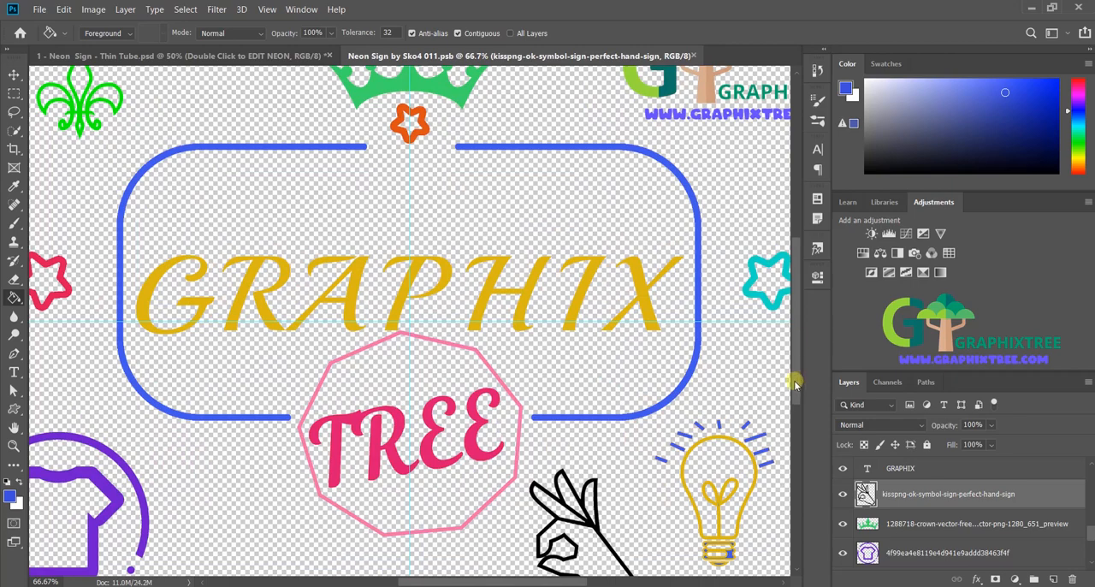
scroll(654, 355, "down", 3)
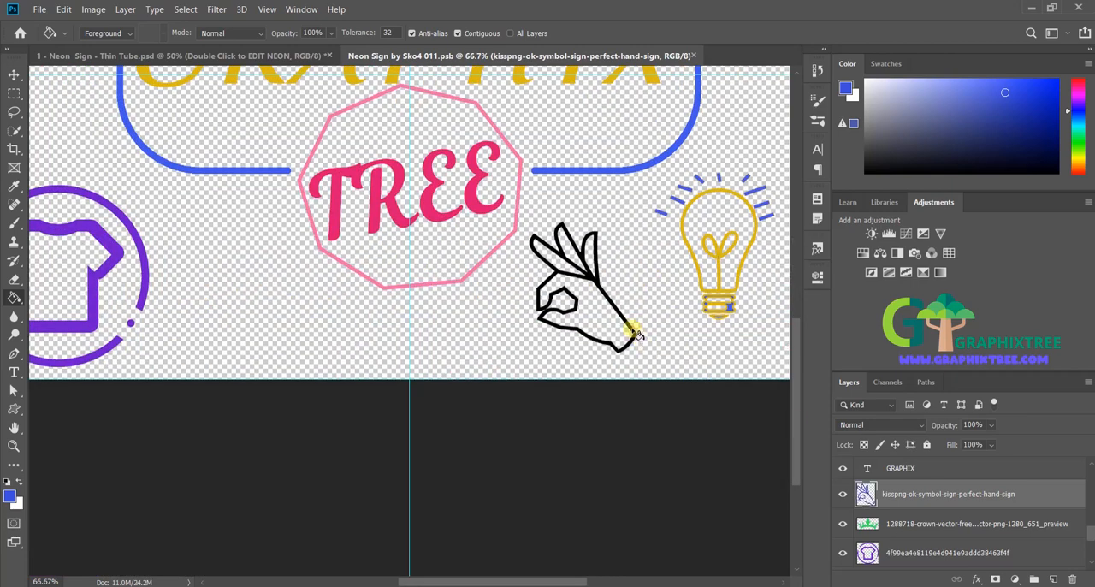
left_click(633, 333)
key("ctrl+minus")
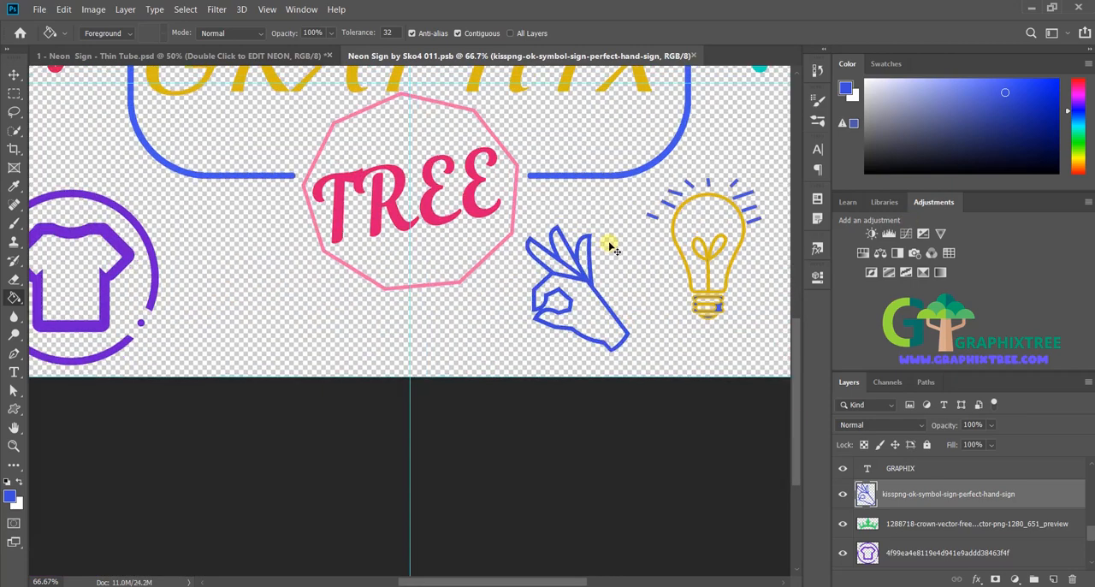
Step: Save the Neon Sign by Sko4 011.psb smart object with the added PNG images
left_click(39, 9)
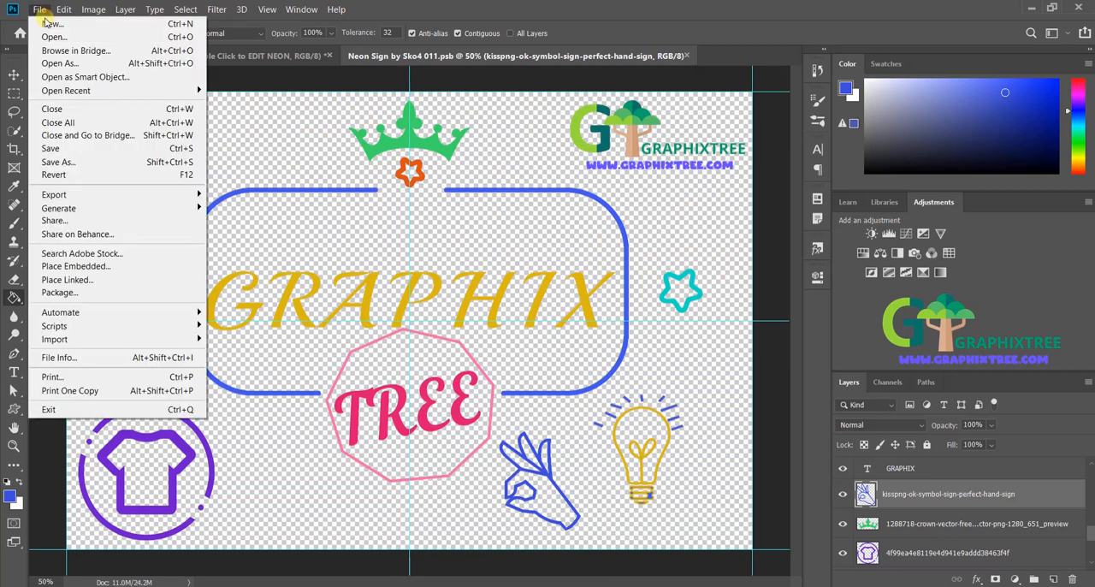
left_click(51, 139)
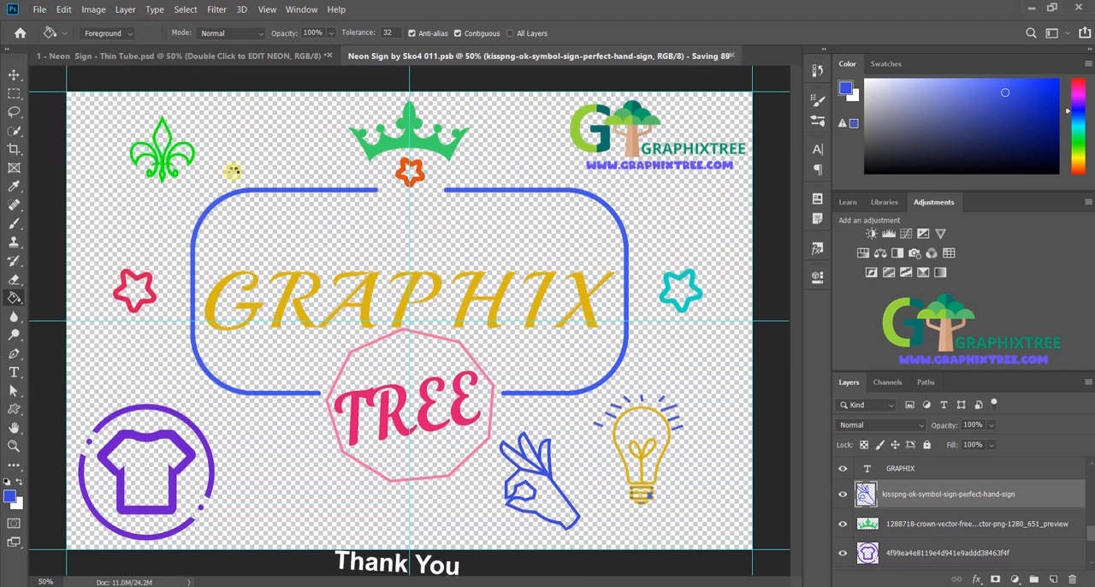